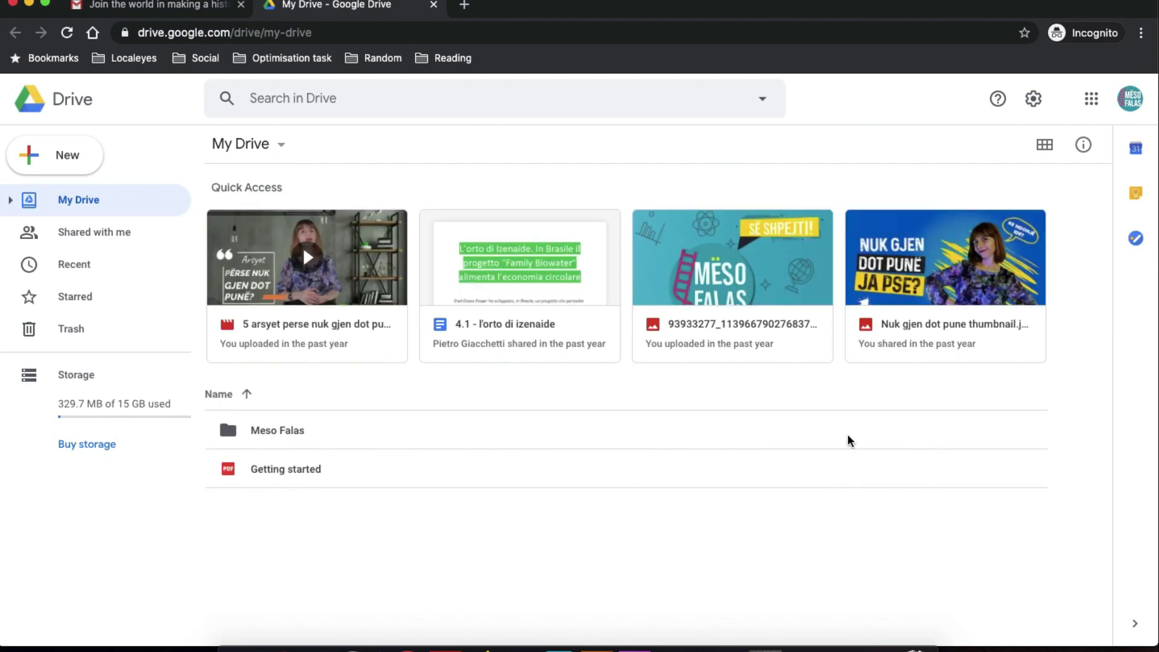
Expand My Drive and Meso Falas in the sidebar tree, then view Shared with me.
click(70, 209)
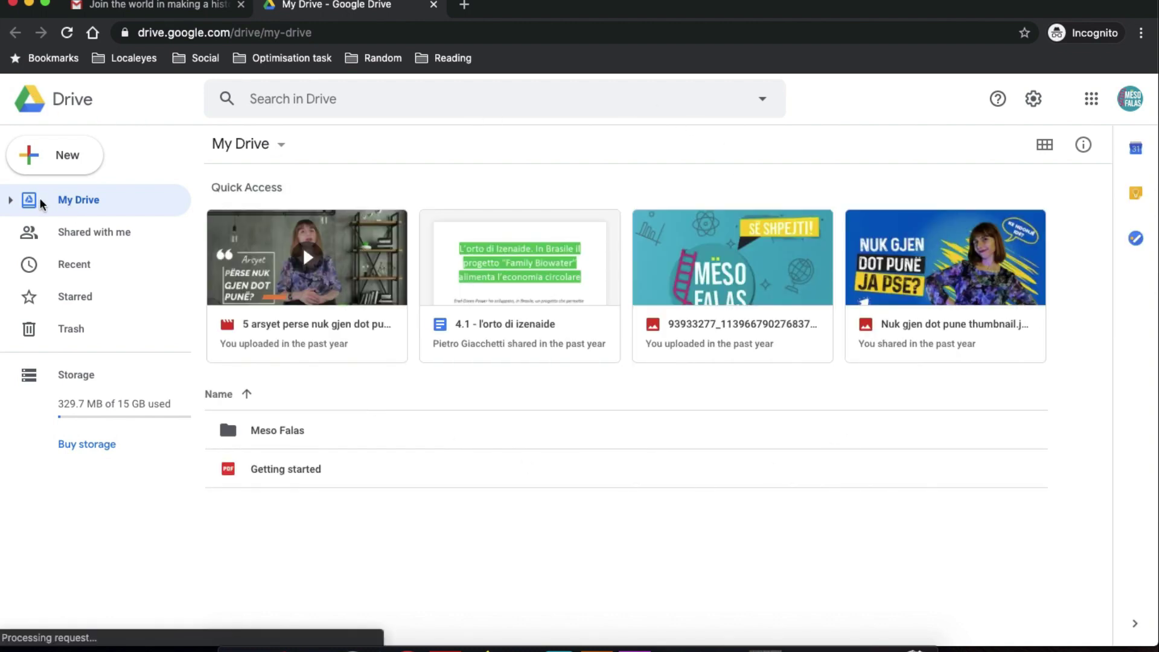
click(10, 201)
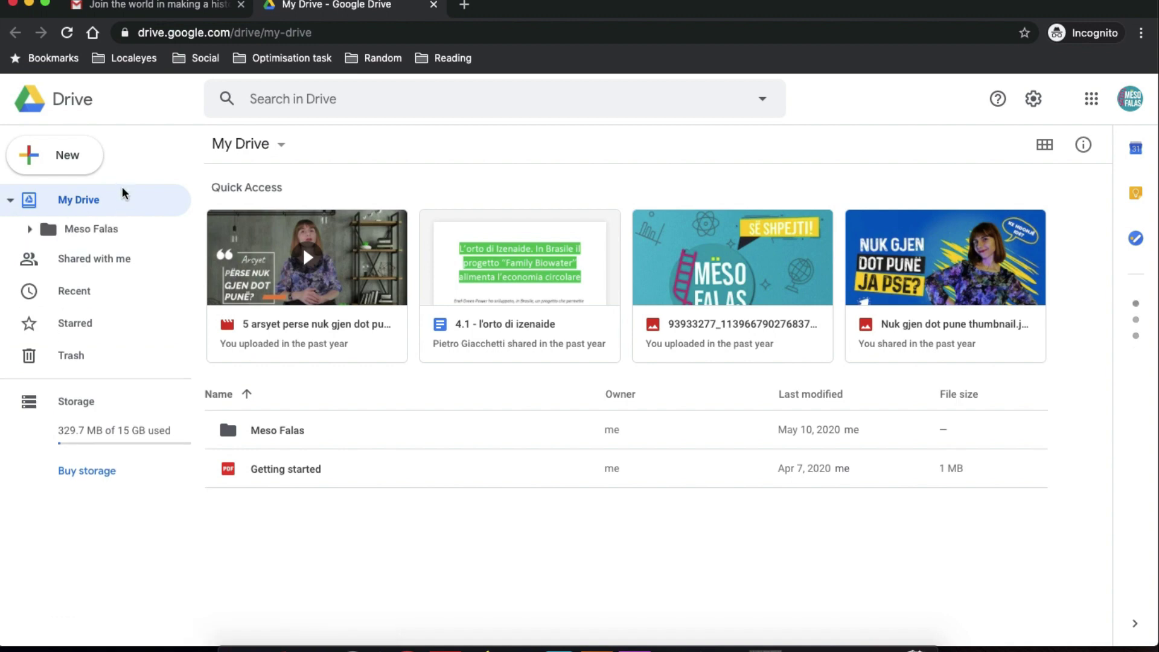
click(29, 229)
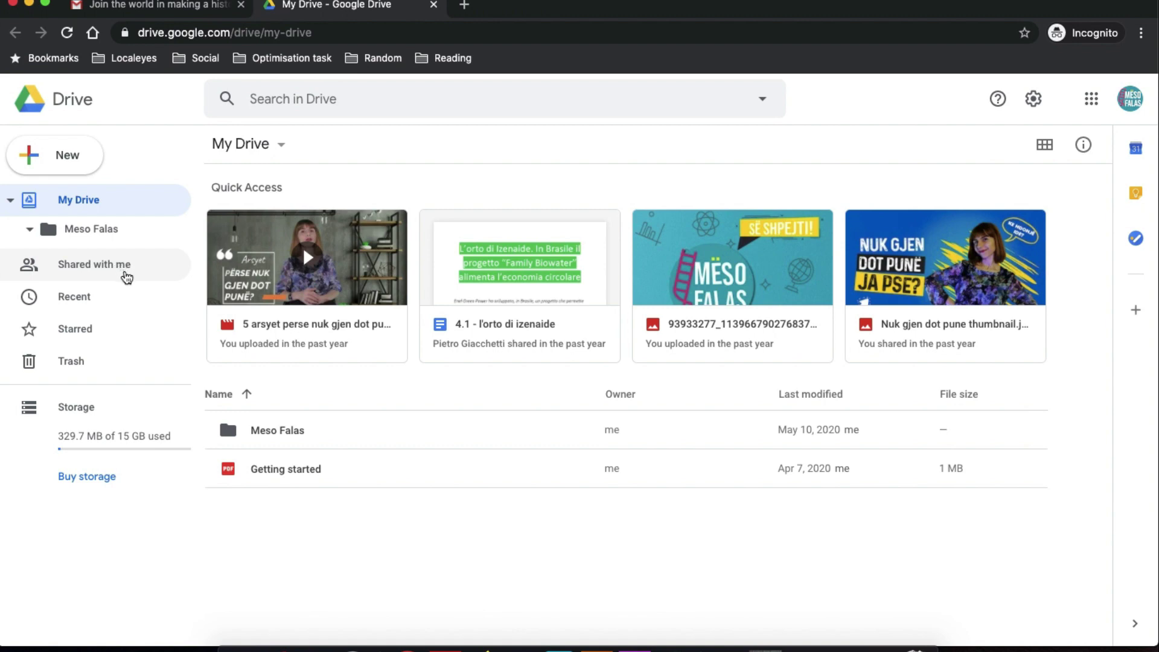
click(123, 271)
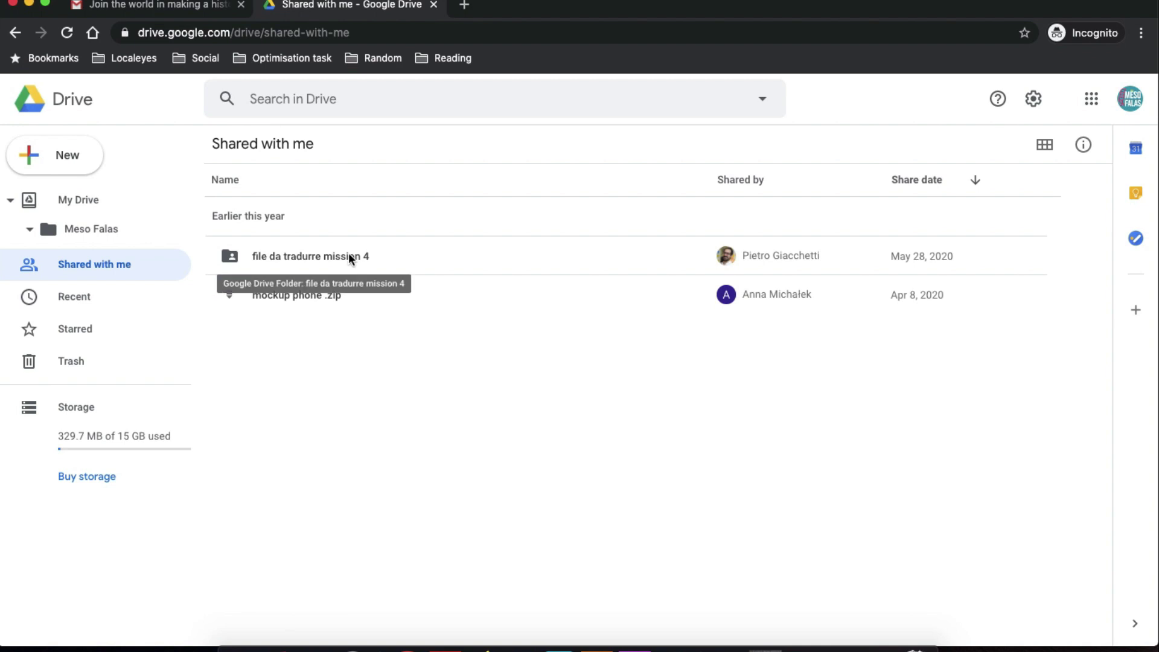
Browse the Recent and Starred lists, ending on the empty Trash page.
click(70, 301)
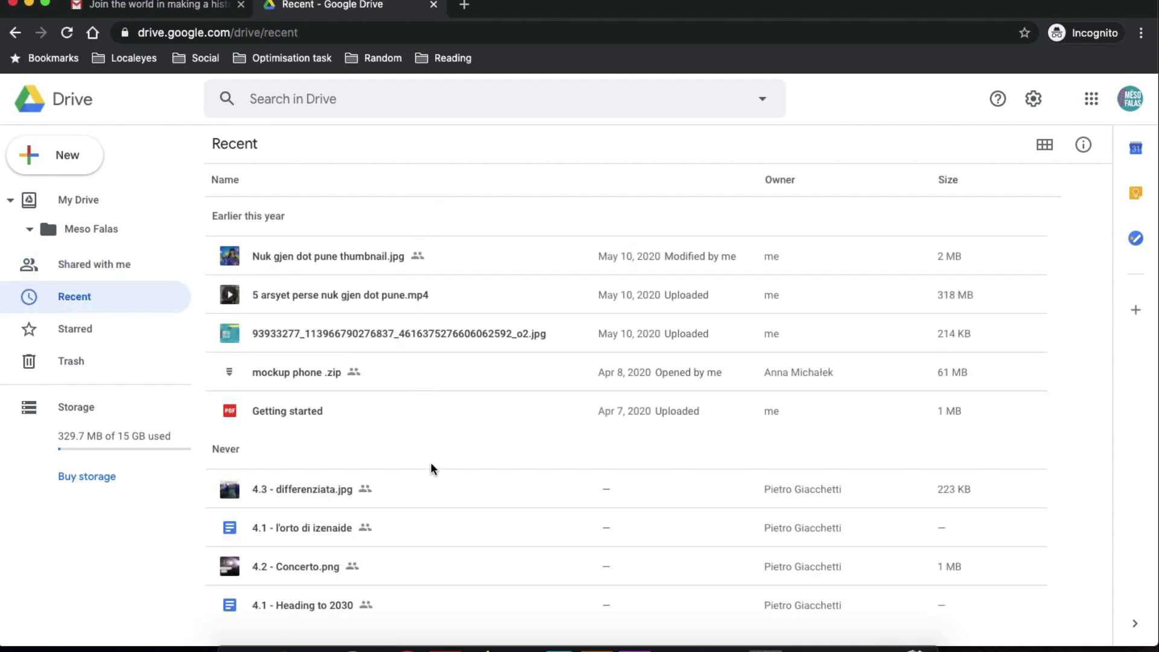
click(77, 331)
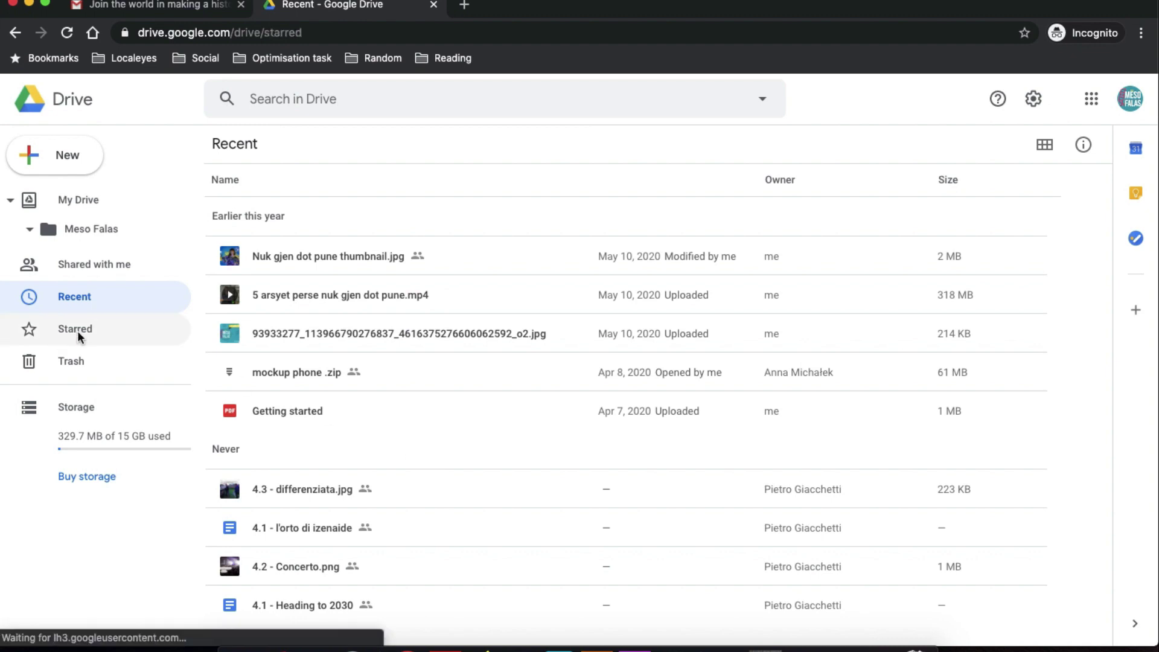
click(86, 359)
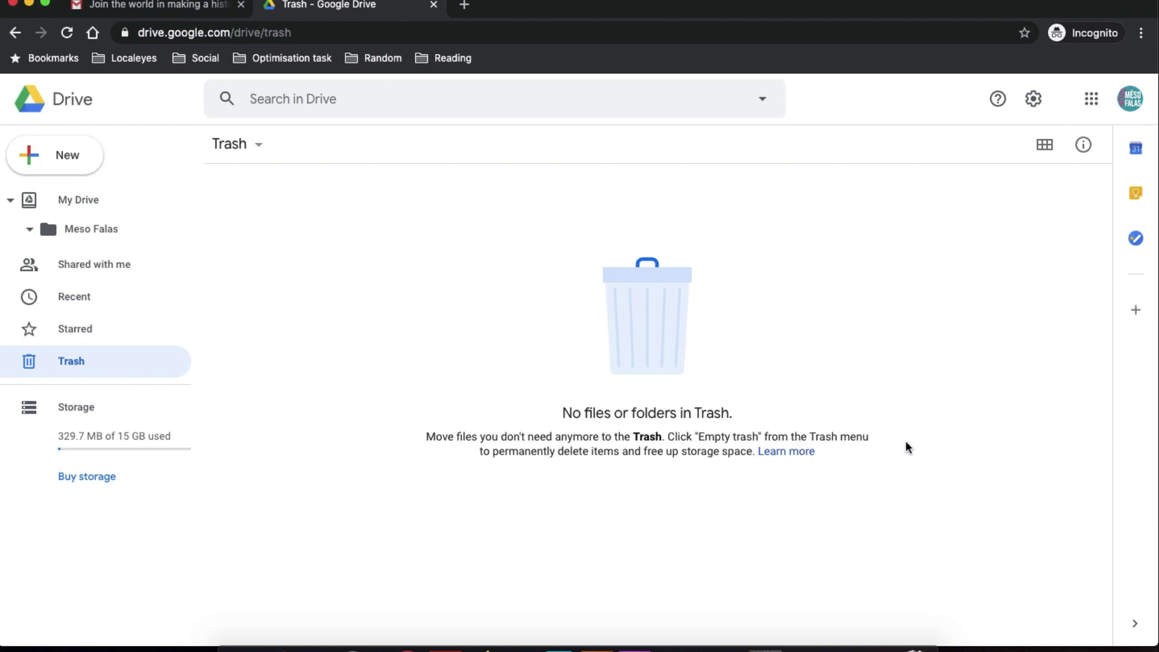
click(798, 451)
In Drive settings, enable converting uploads to Google Docs format and offline editing.
click(1033, 99)
click(831, 139)
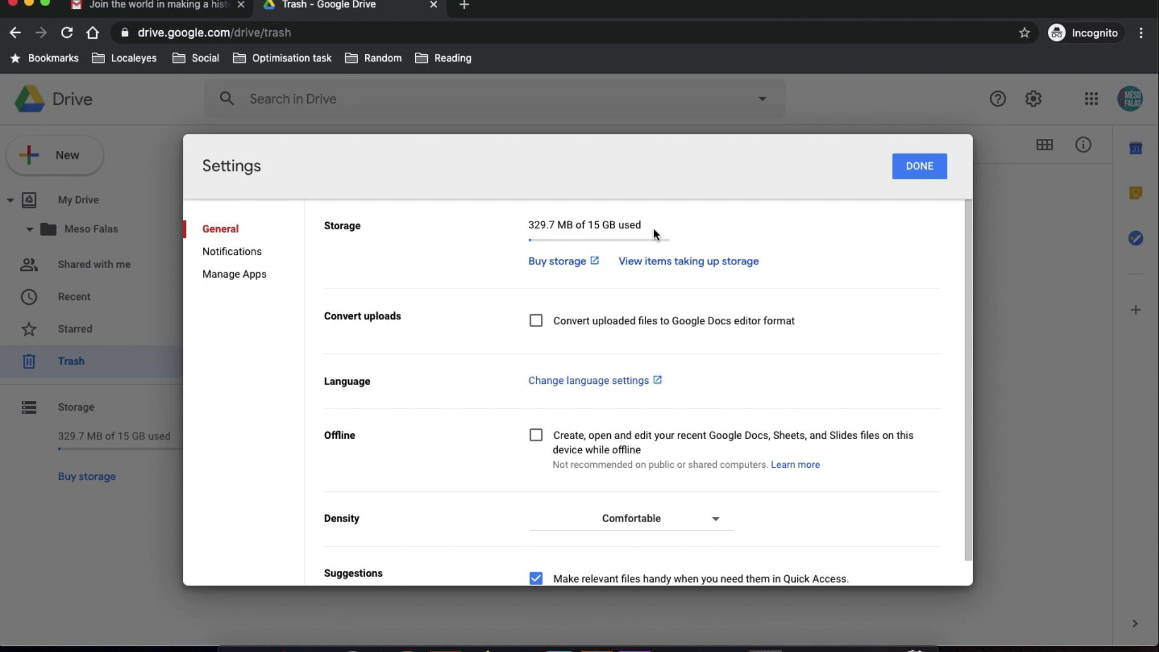
click(531, 322)
click(533, 441)
Install the Google Docs Offline extension, read its store page, and return to Drive settings.
click(639, 405)
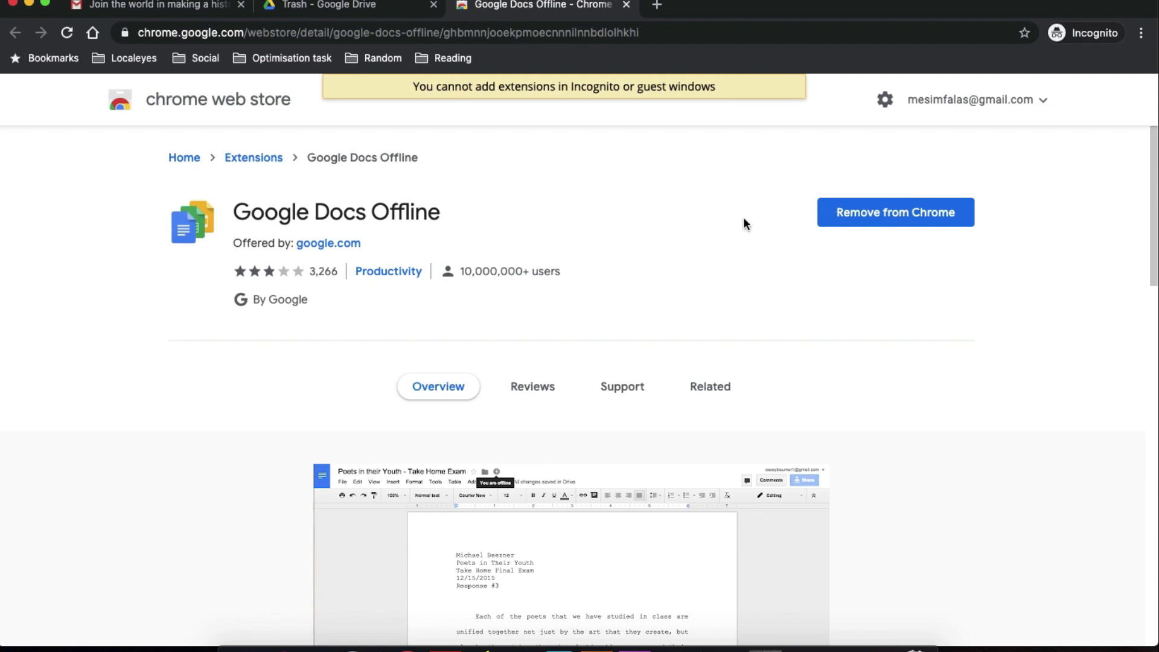
scroll(719, 227, down, 4)
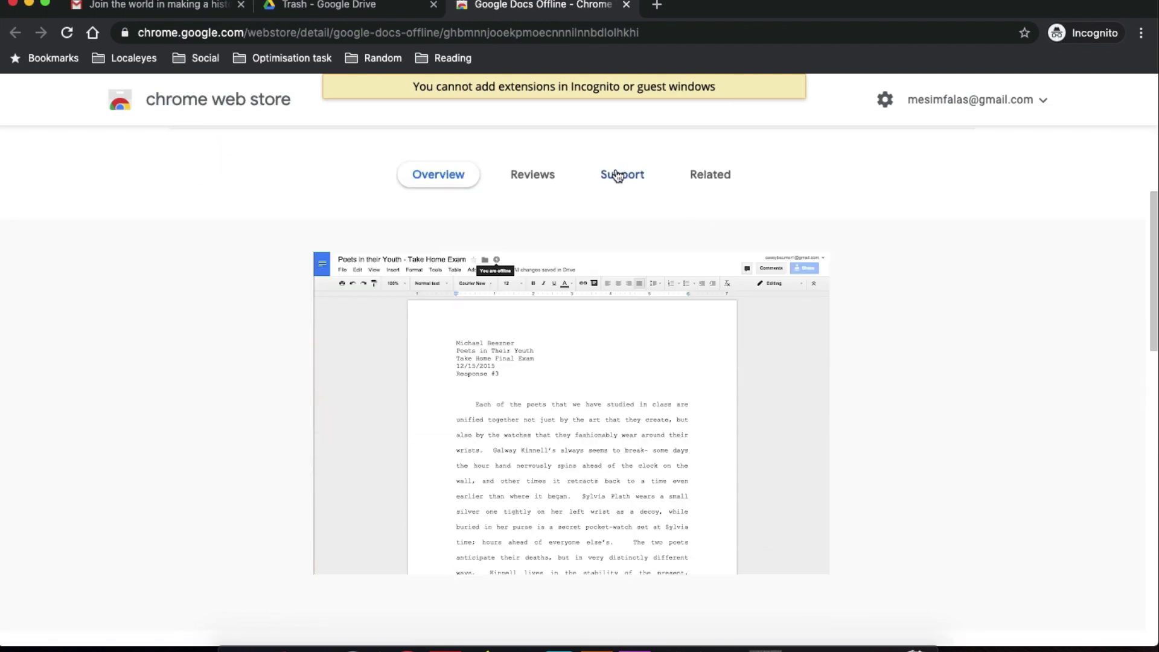
scroll(594, 502, down, 4)
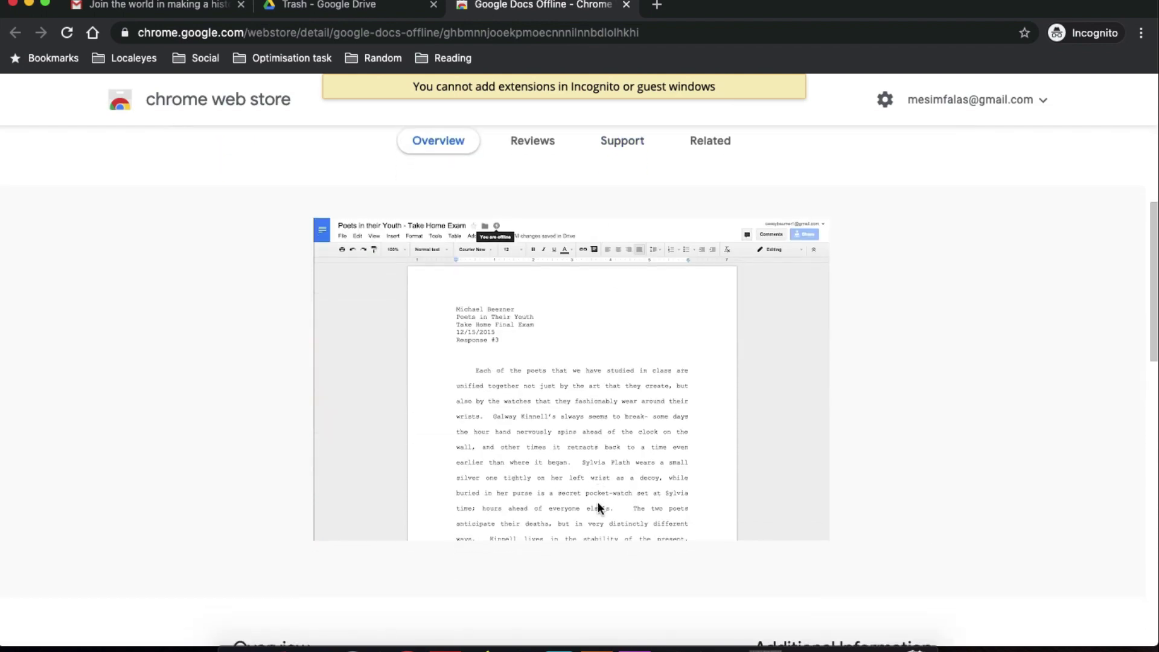
scroll(597, 503, down, 4)
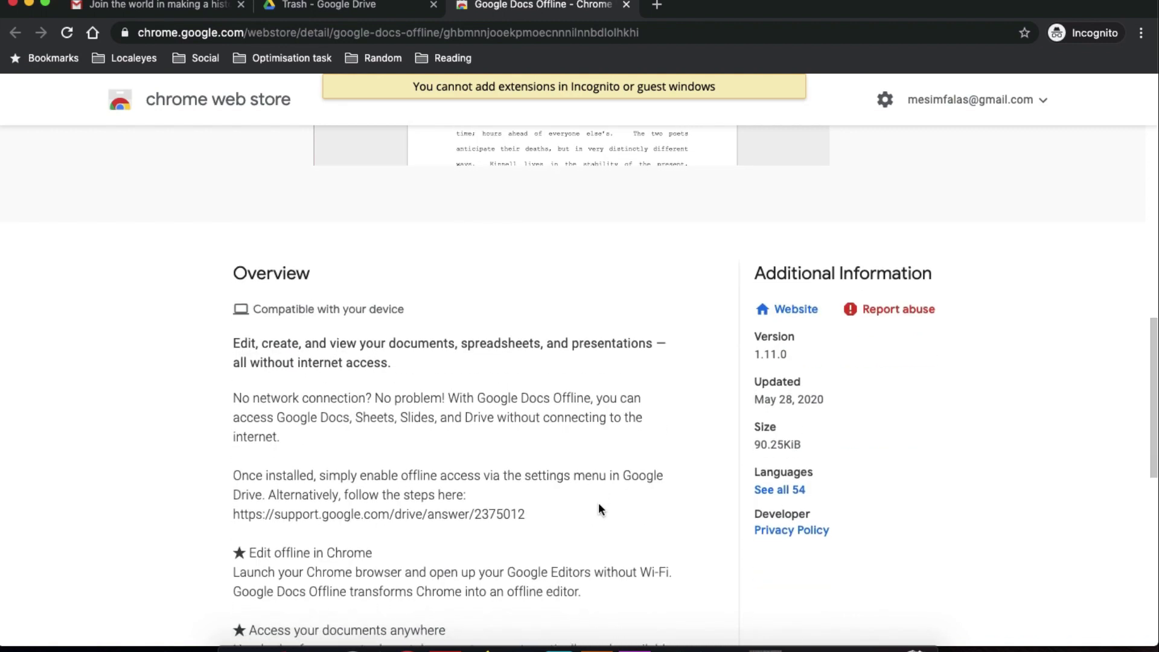
scroll(599, 507, down, 2)
scroll(600, 508, down, 2)
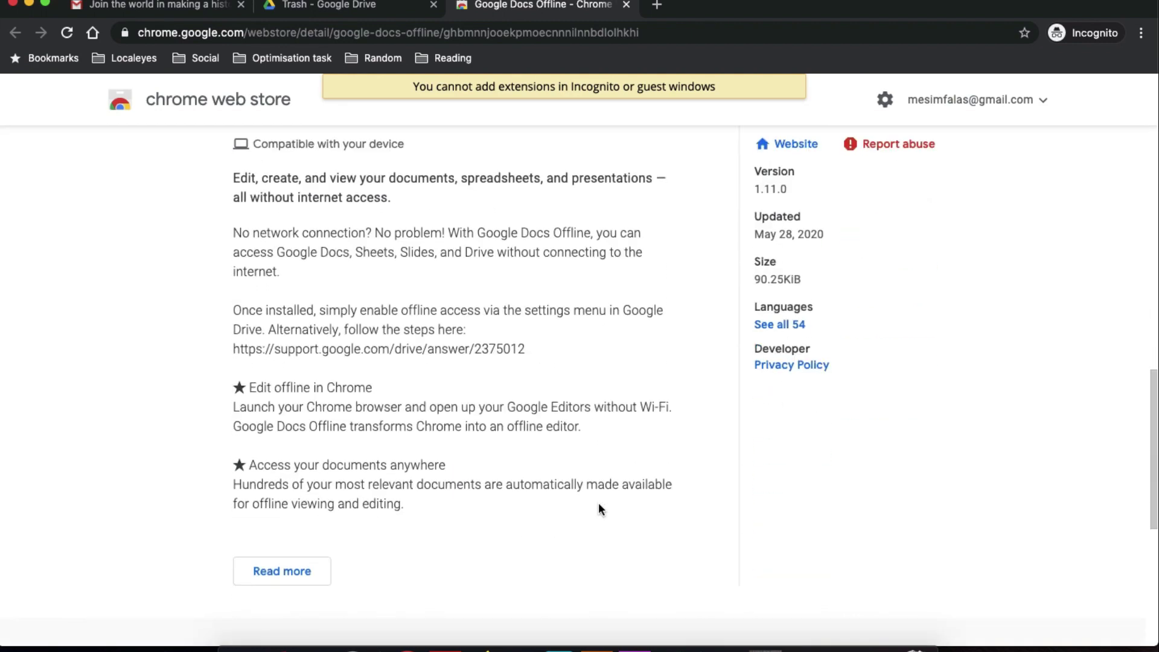
click(378, 9)
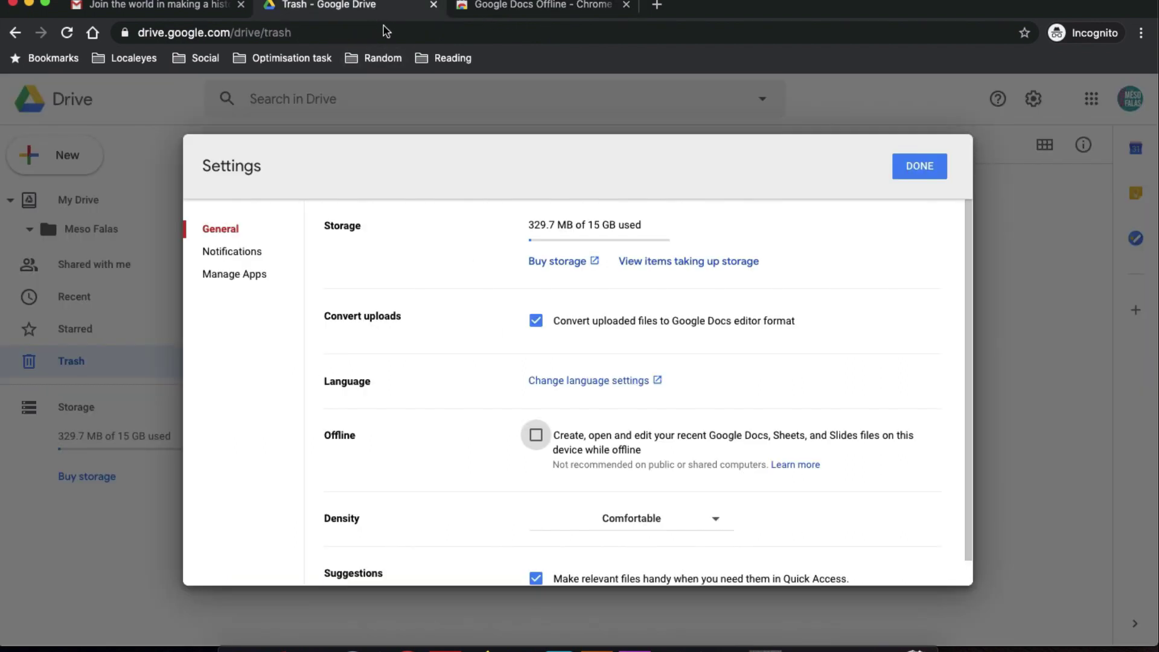
Scroll Drive settings to view Notifications, then the Manage Apps list.
scroll(834, 382, down, 1)
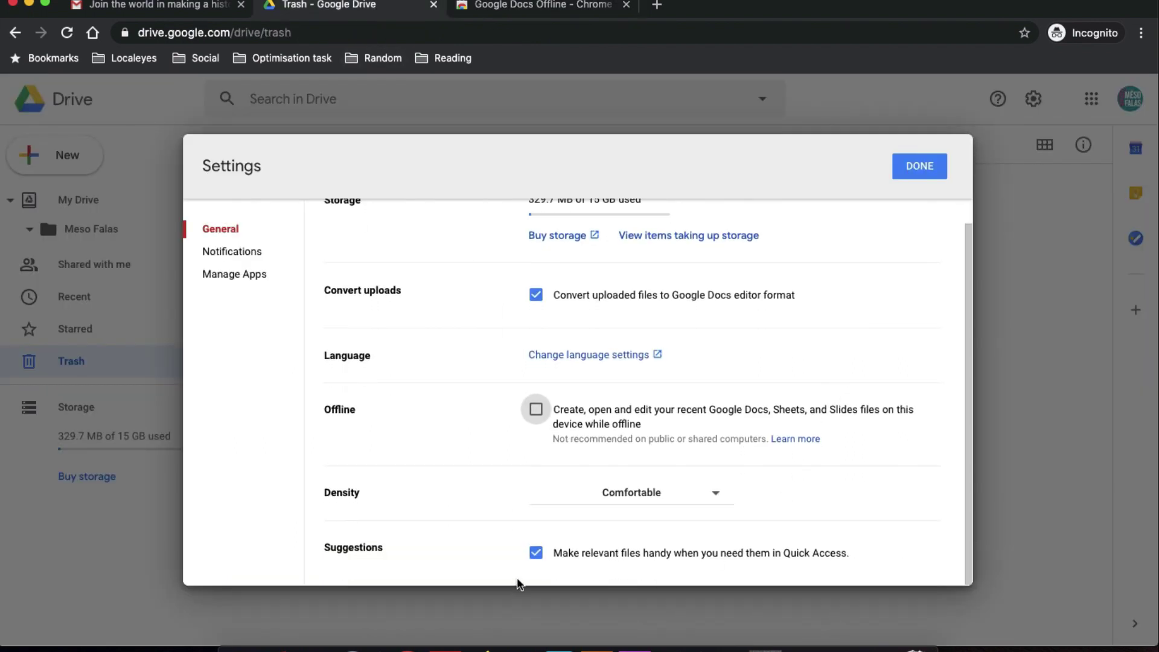
click(250, 251)
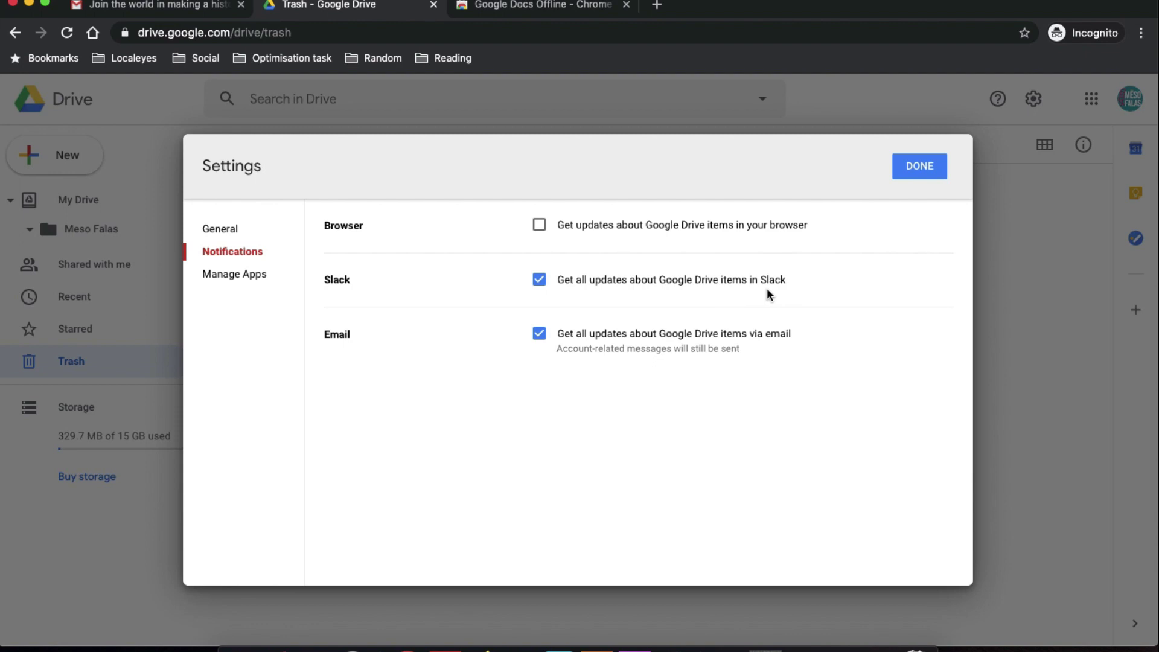
click(239, 277)
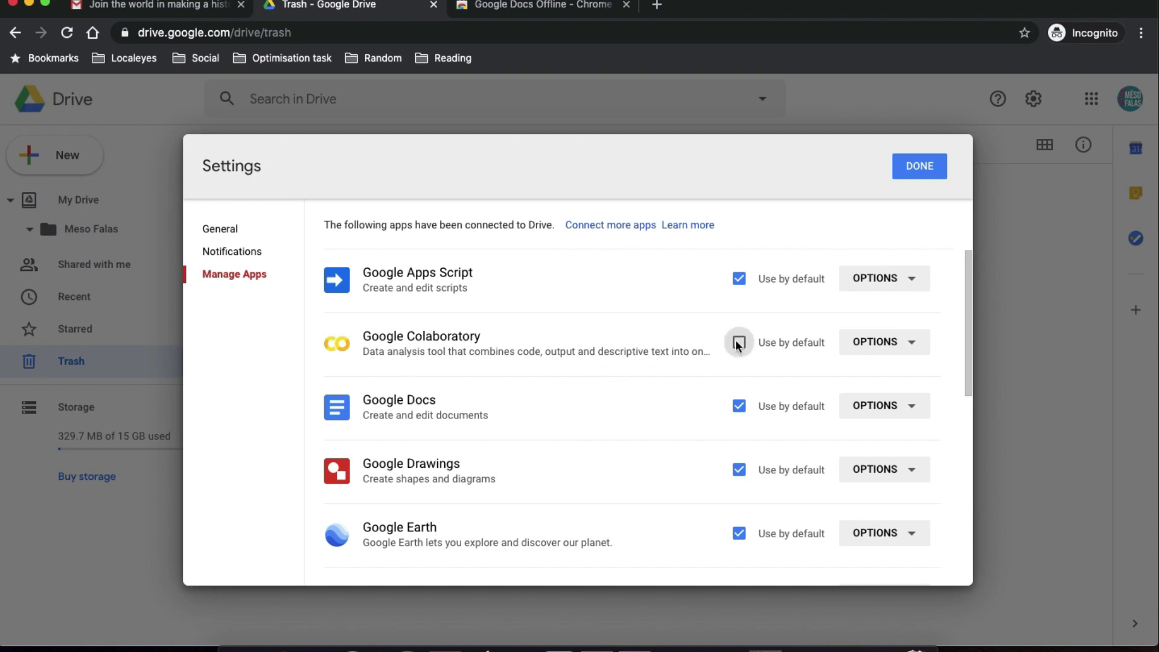
Check the OPTIONS menus for Google Colaboratory and Google Apps Script.
click(911, 340)
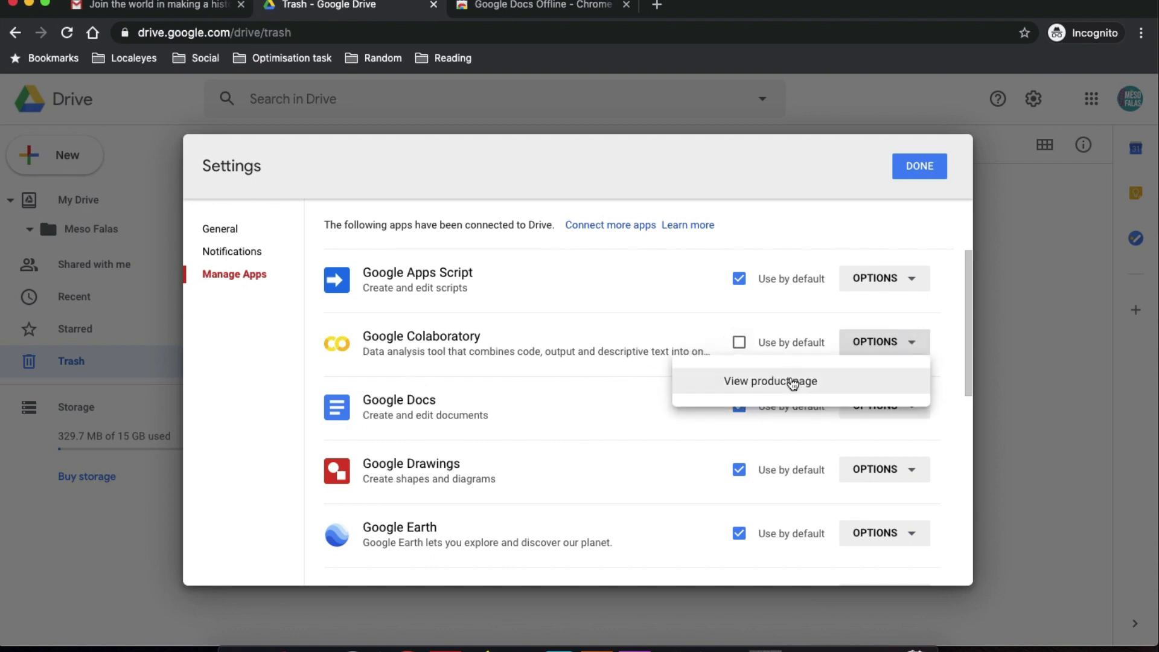
click(857, 289)
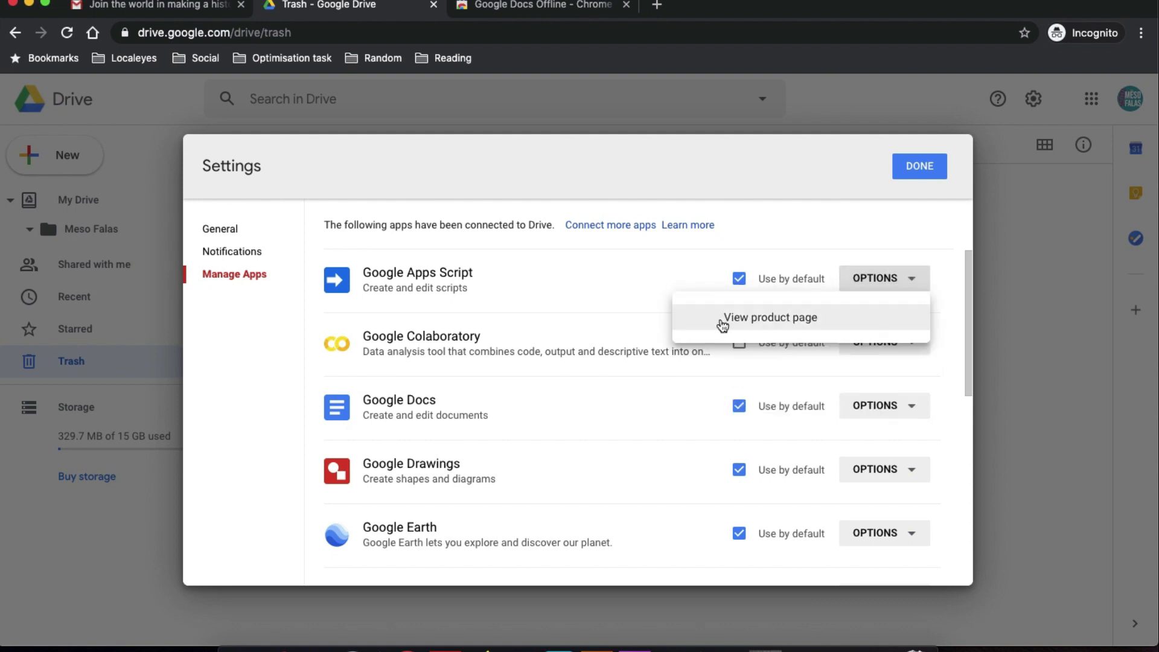
click(658, 394)
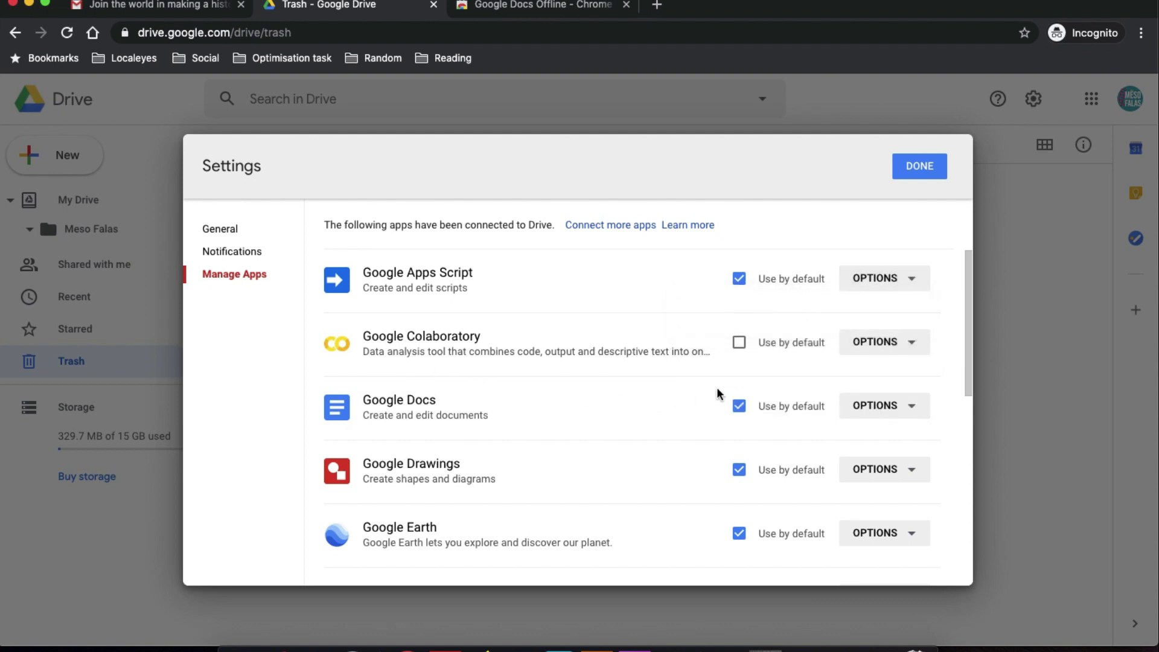
scroll(515, 385, down, 1)
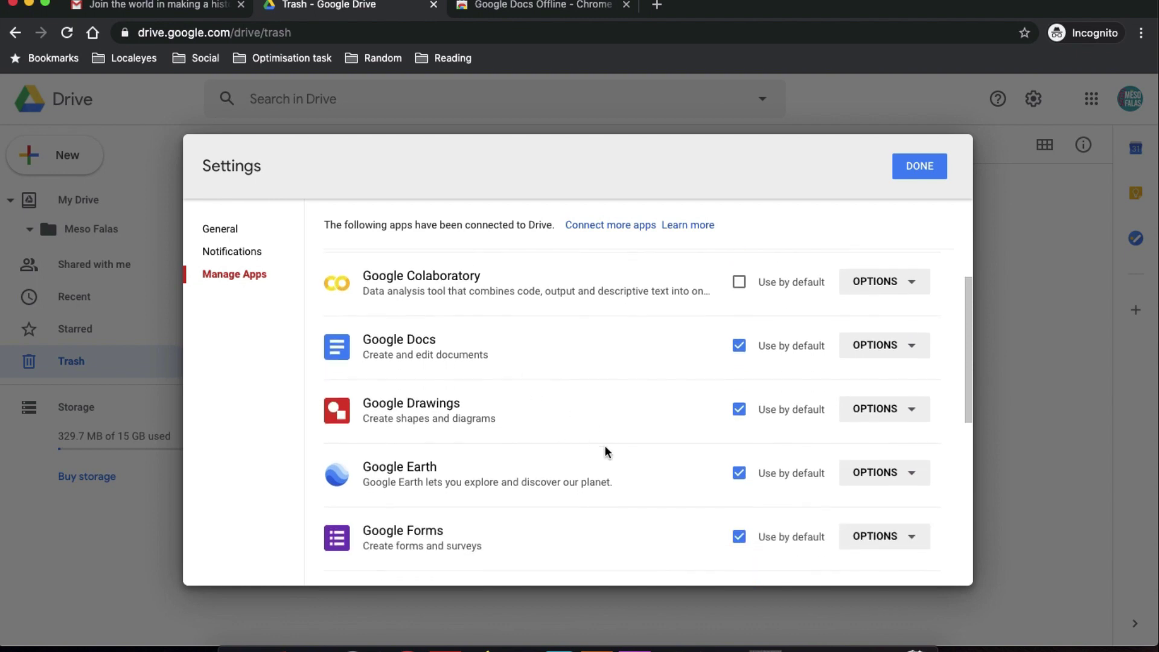
scroll(603, 449, down, 2)
Scroll past Google Jamboard to the bottom of the list and inspect Slack's options.
drag(391, 534, 671, 523)
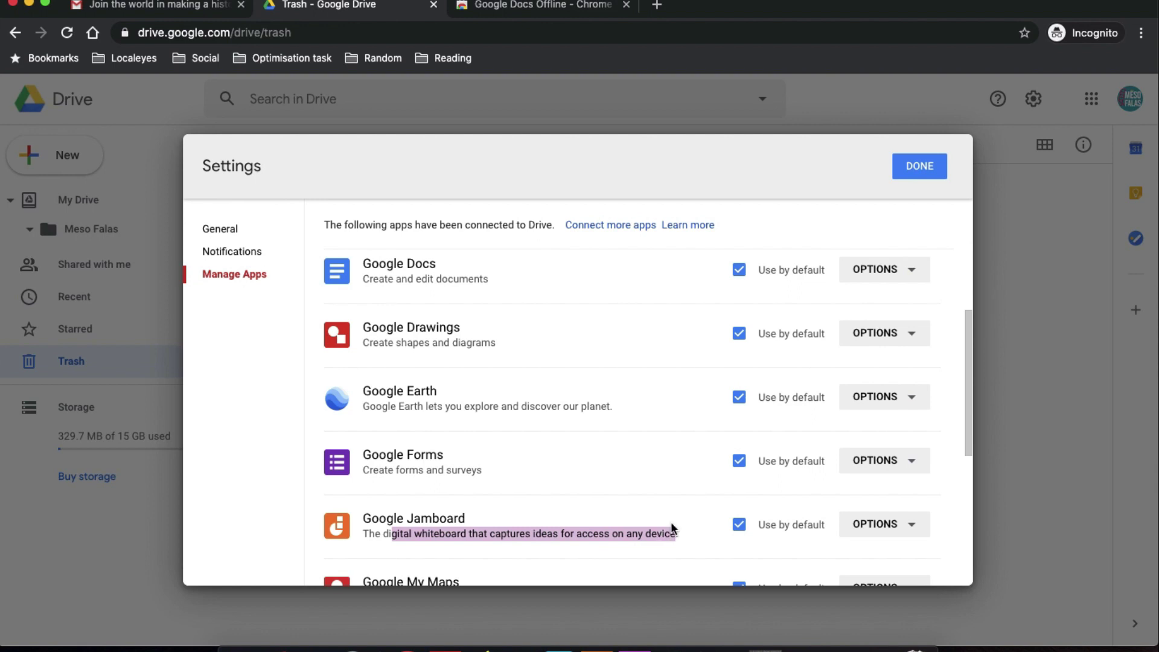
scroll(671, 523, down, 1)
scroll(671, 523, down, 2)
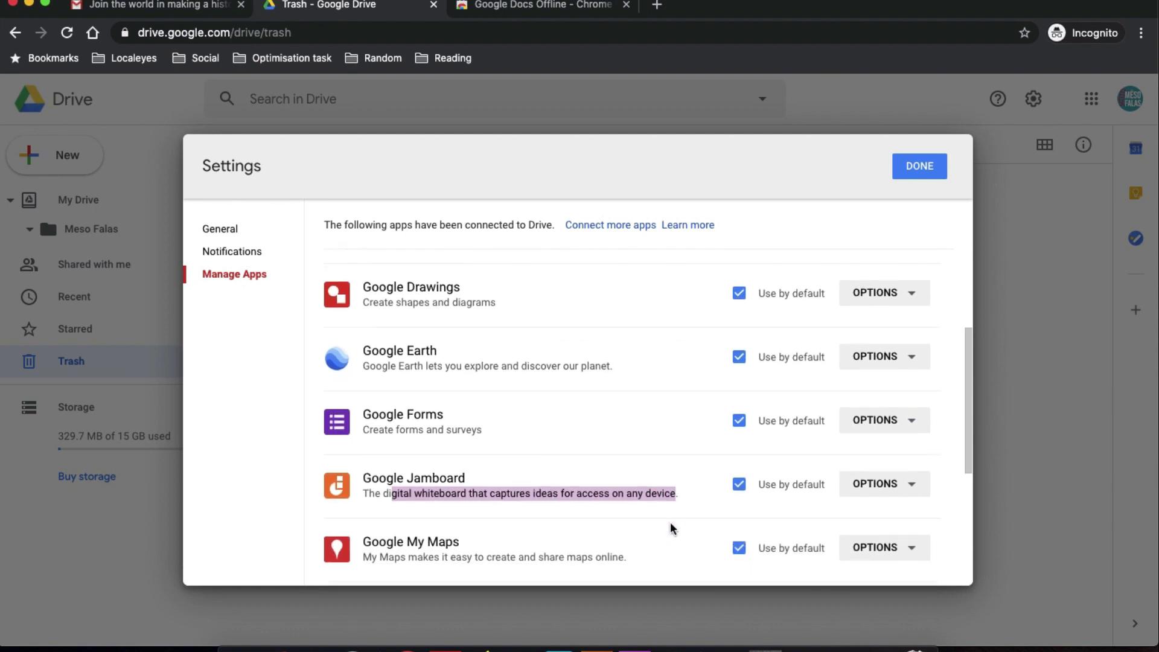
scroll(671, 522, down, 6)
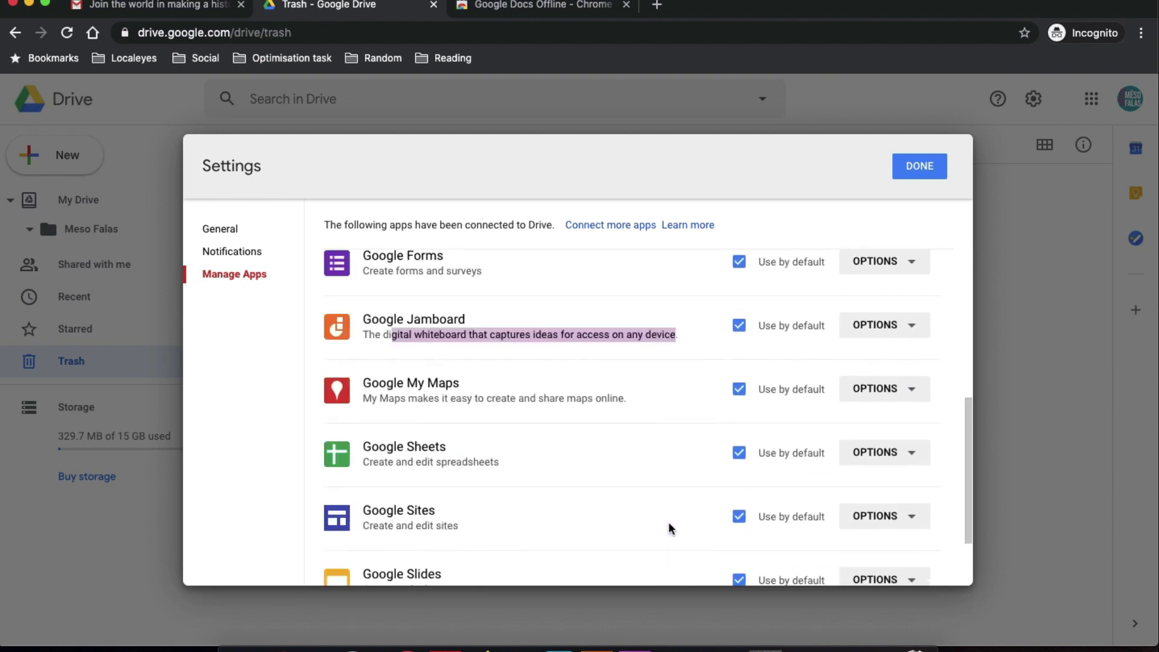
scroll(668, 523, down, 2)
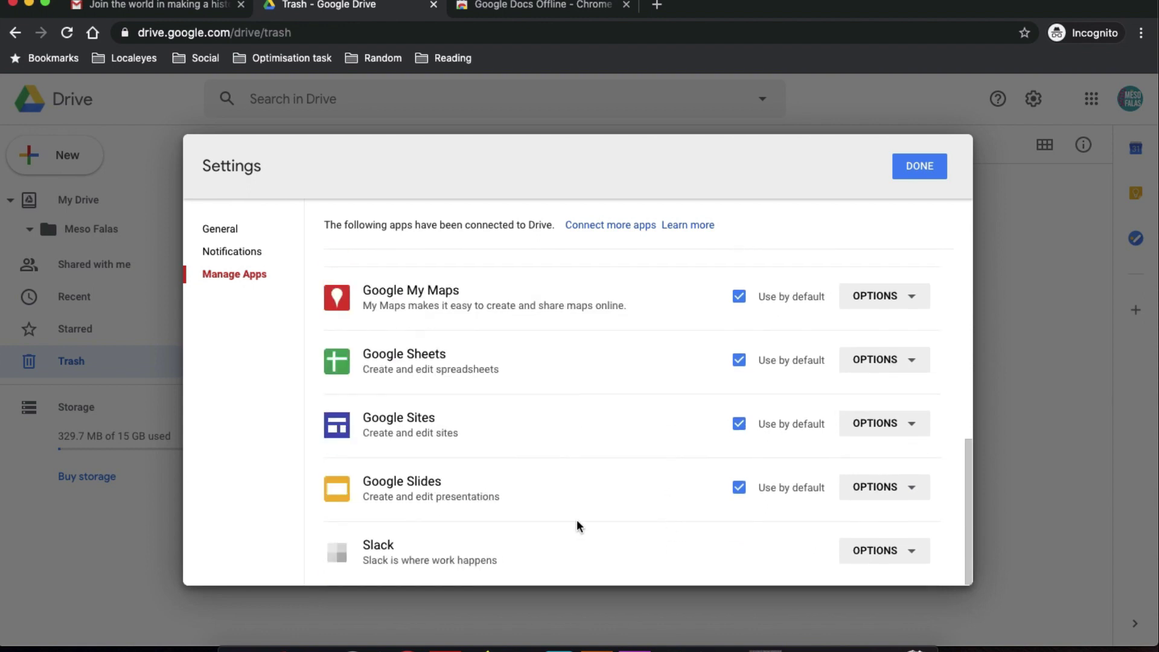
click(853, 550)
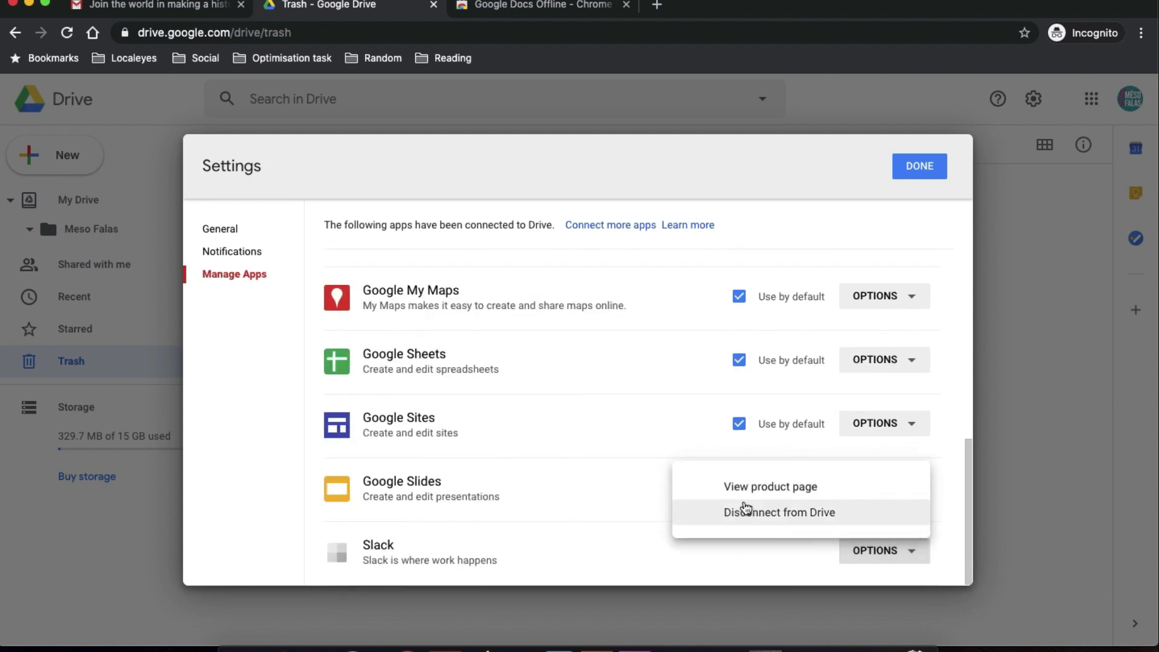
click(545, 566)
drag(545, 558, 366, 555)
click(495, 544)
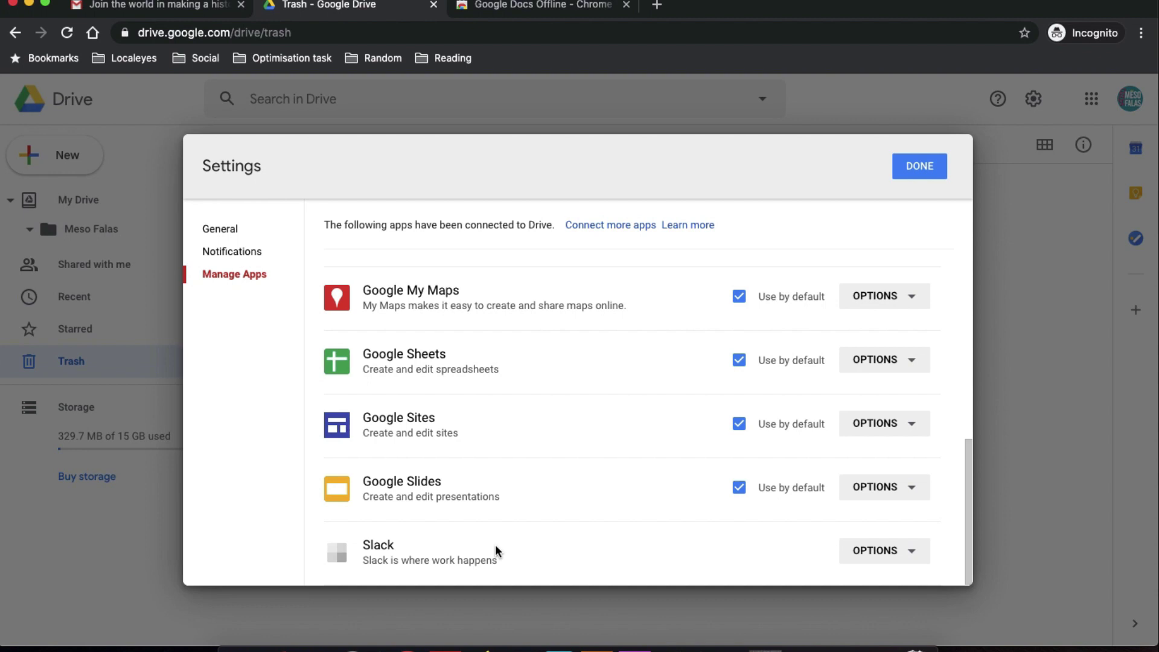
Close Settings, show the details panel, and open the Meso Falas folder.
click(921, 163)
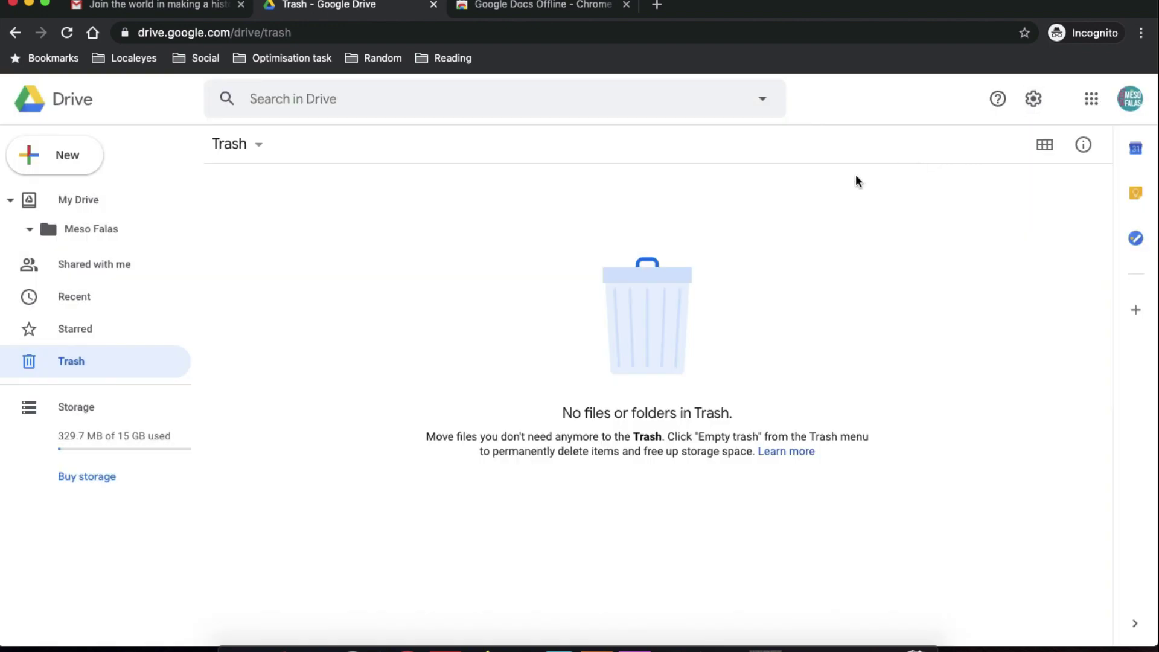
click(1097, 104)
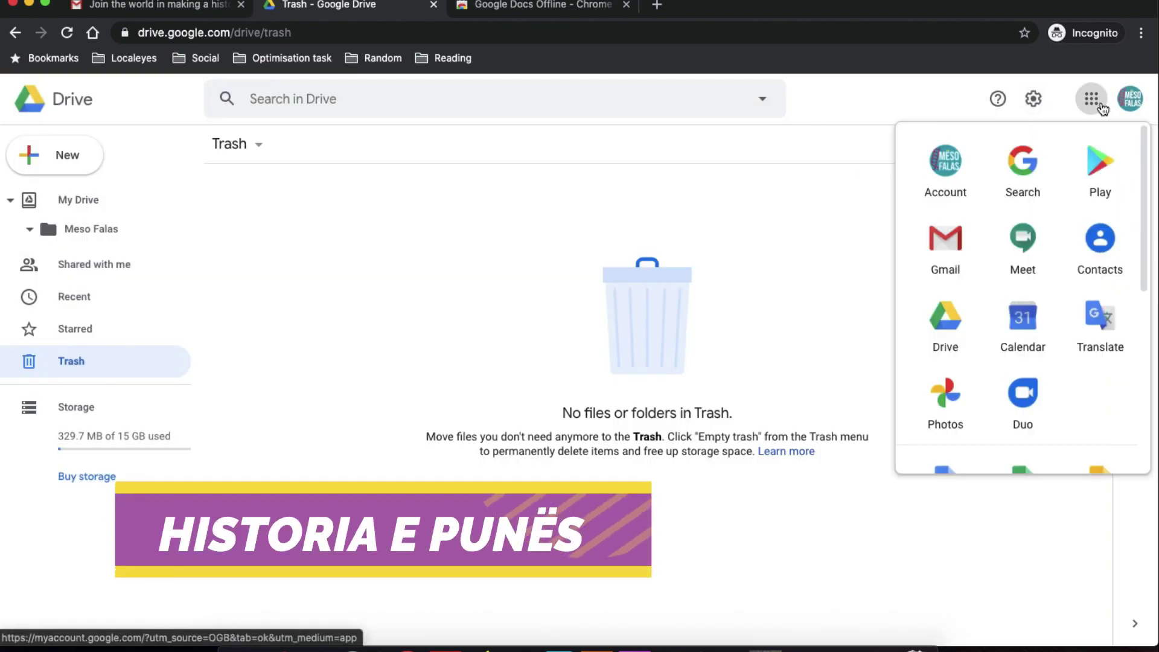
click(801, 262)
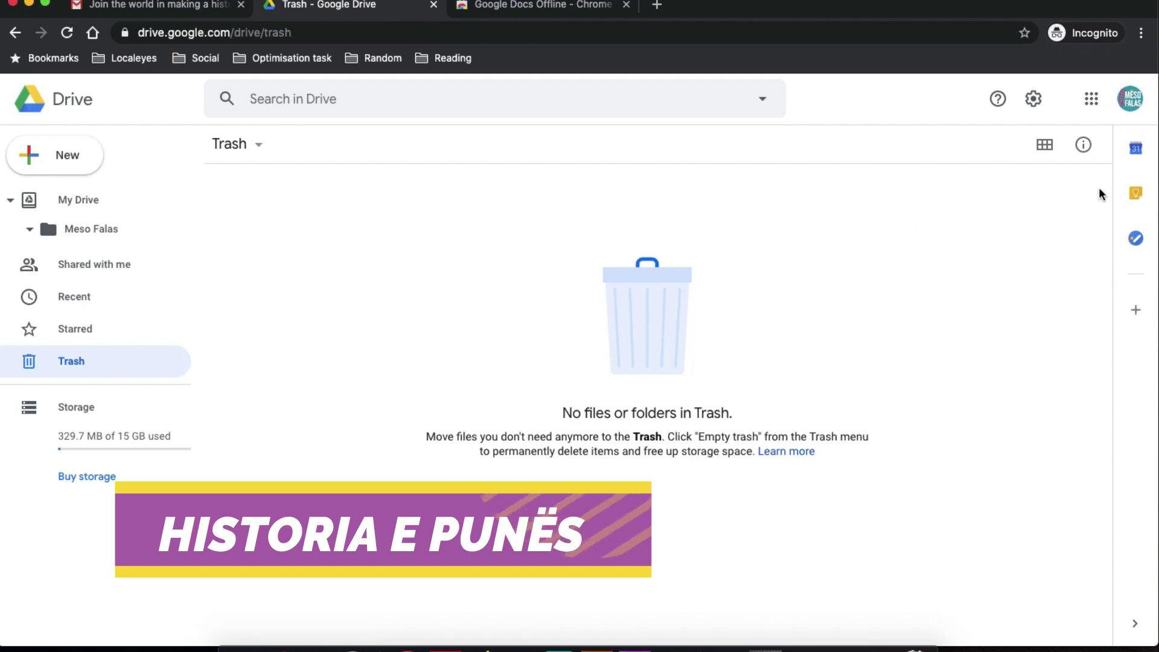
click(1083, 150)
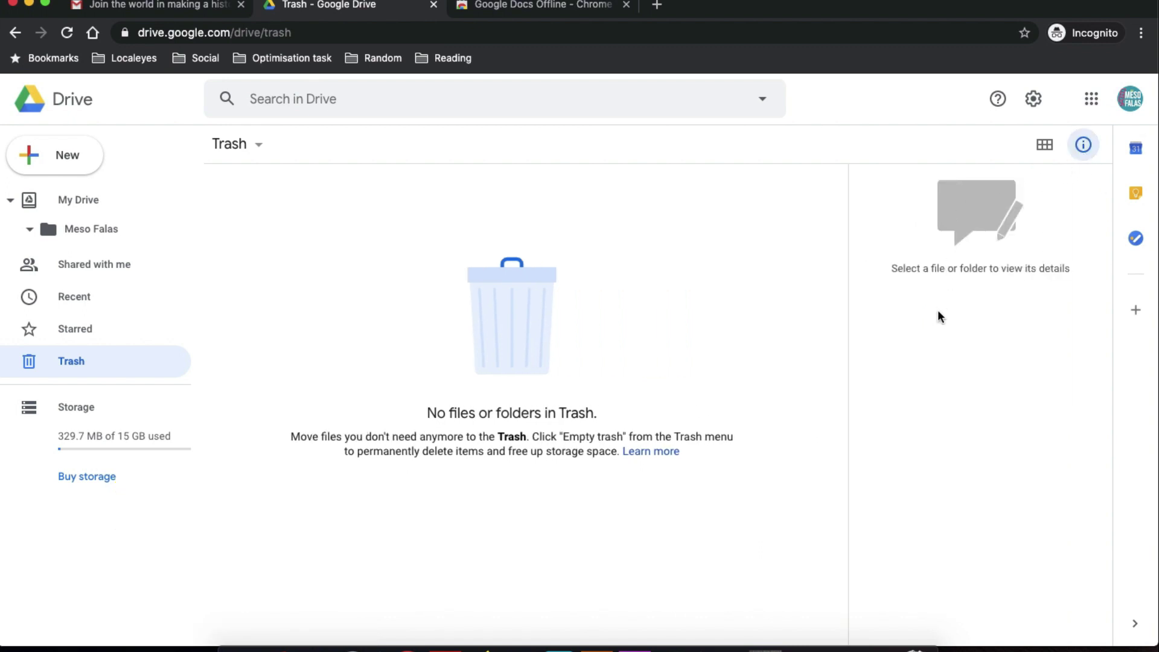
click(134, 230)
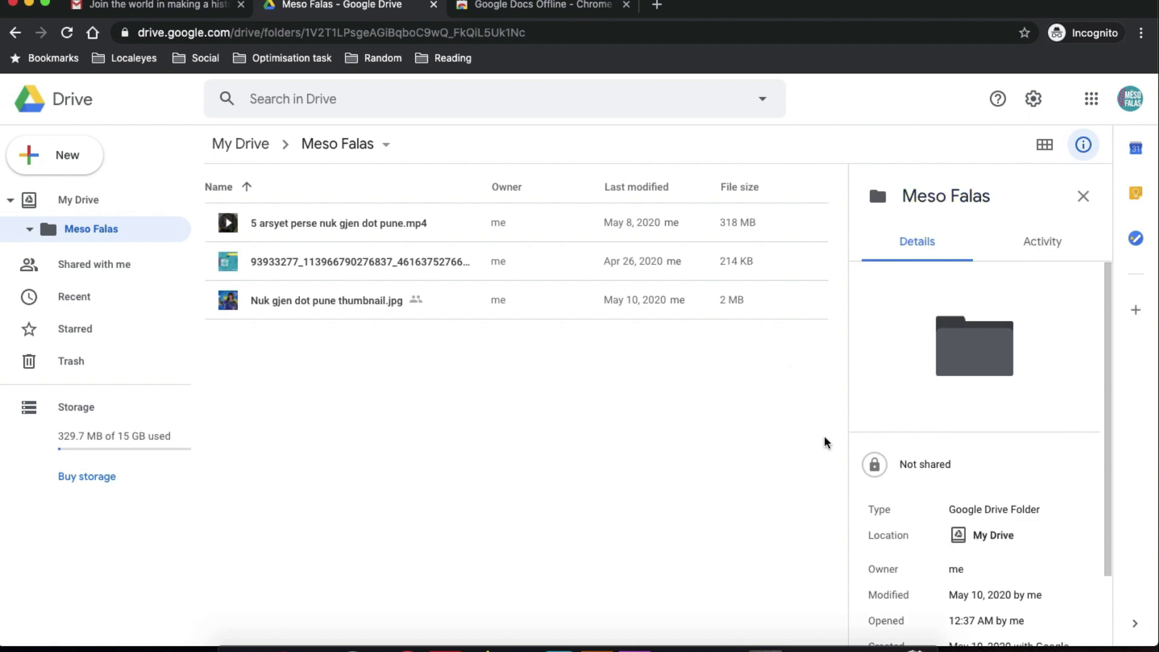
Review Meso Falas's modified and opened dates, then its Activity history.
scroll(1050, 447, down, 1)
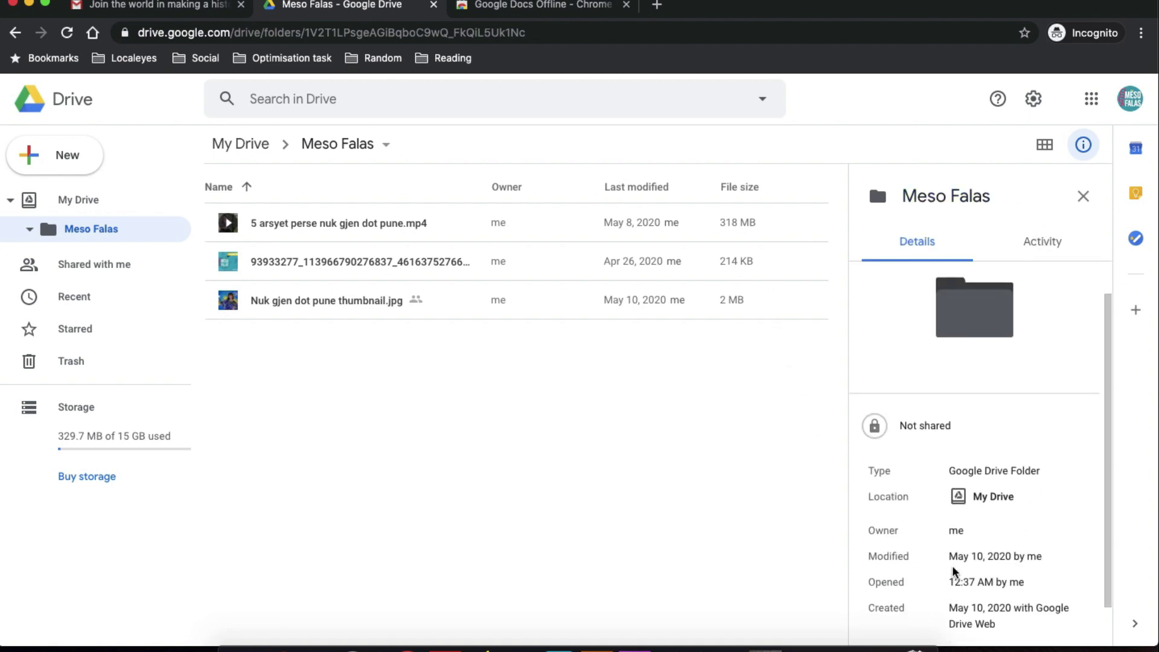
drag(948, 556, 1041, 558)
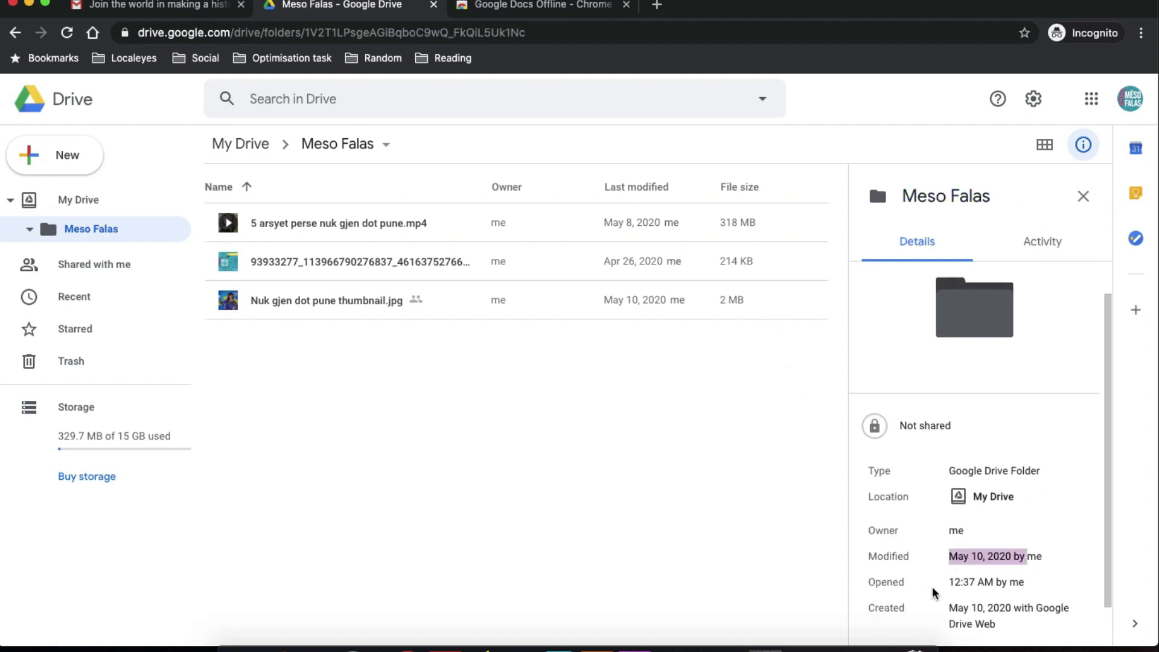
drag(941, 585, 1024, 589)
scroll(1023, 590, down, 1)
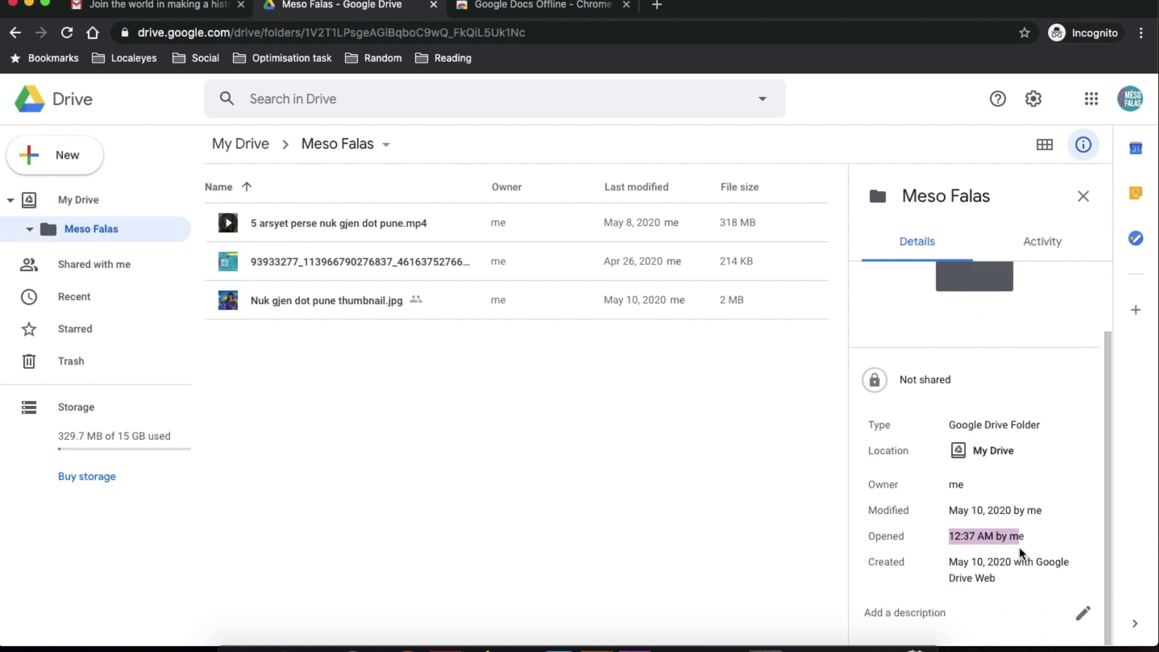
scroll(1020, 553, up, 2)
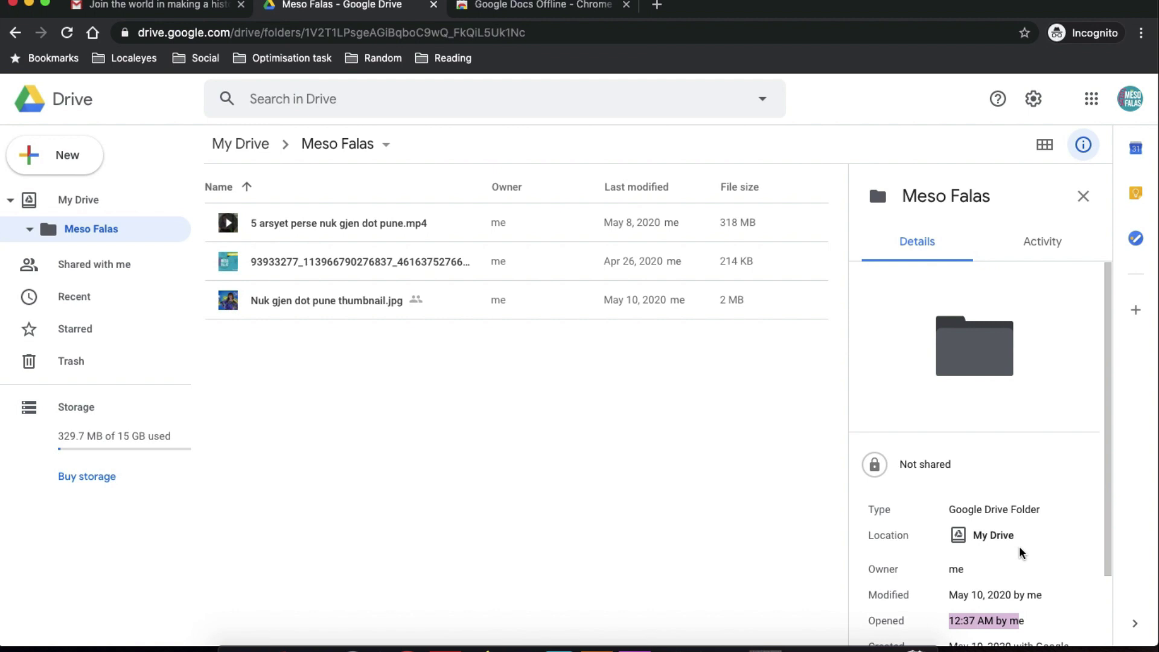
click(1033, 246)
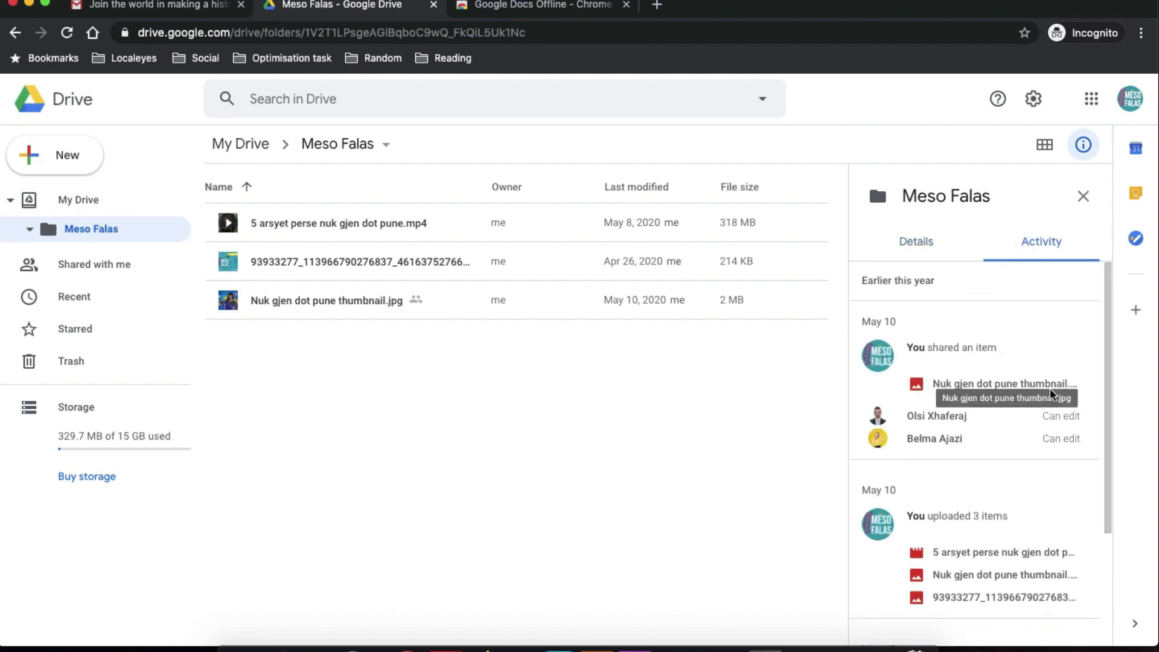
Toggle grid and list view, close the details panel, and open the Calendar side panel.
click(1042, 143)
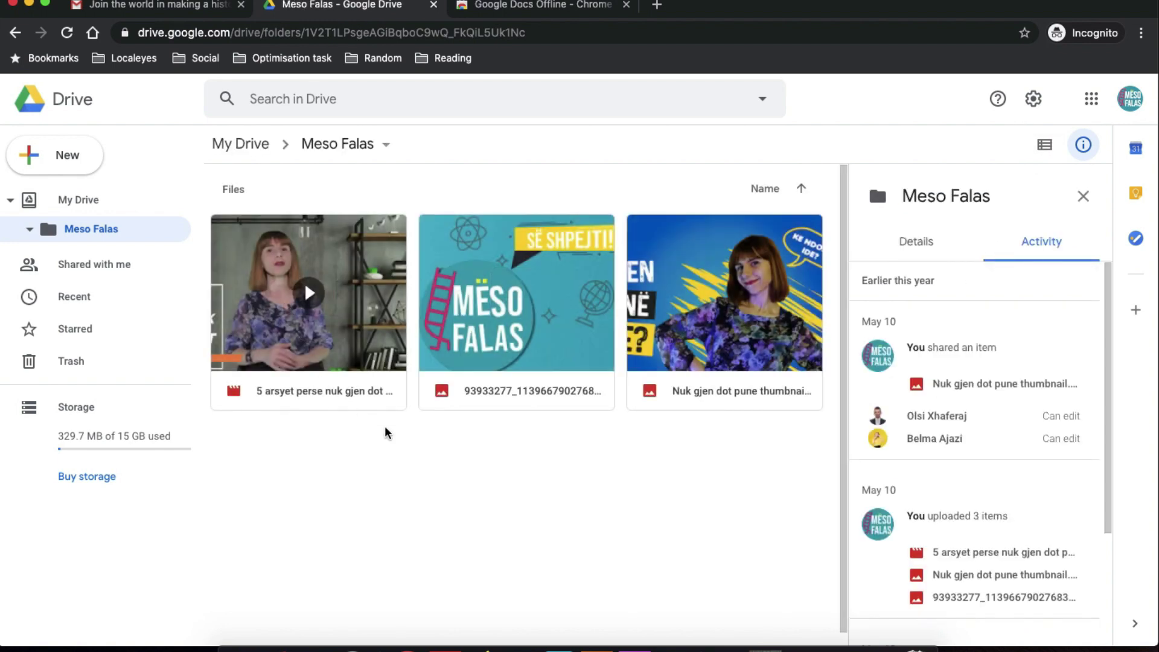
click(1041, 145)
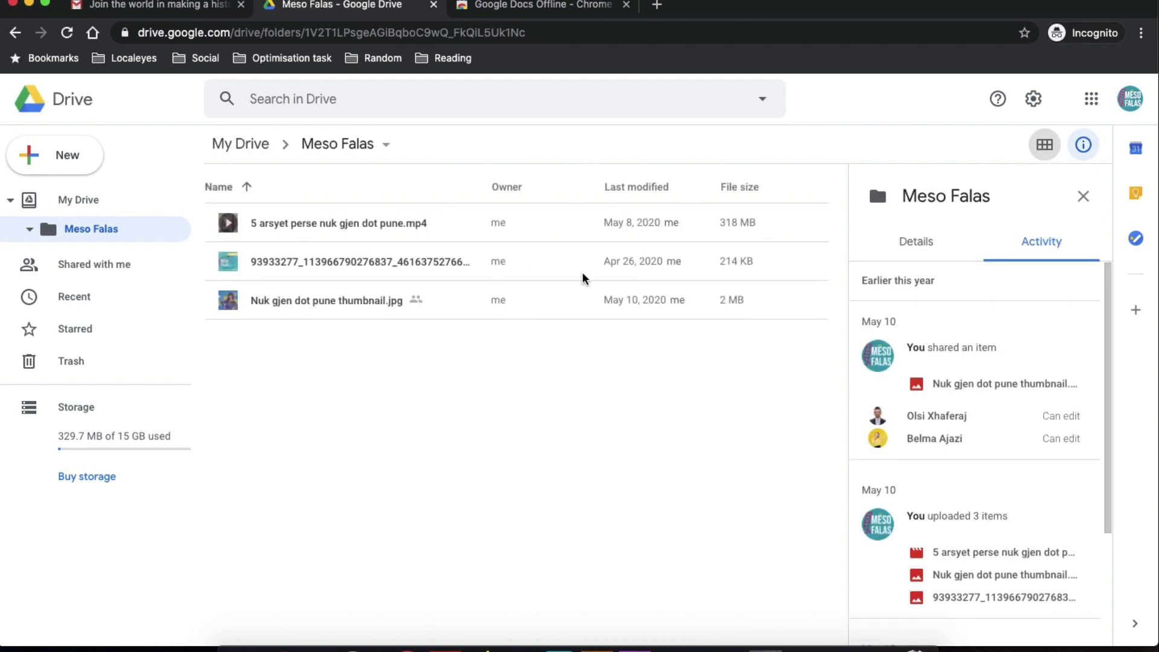
click(1084, 201)
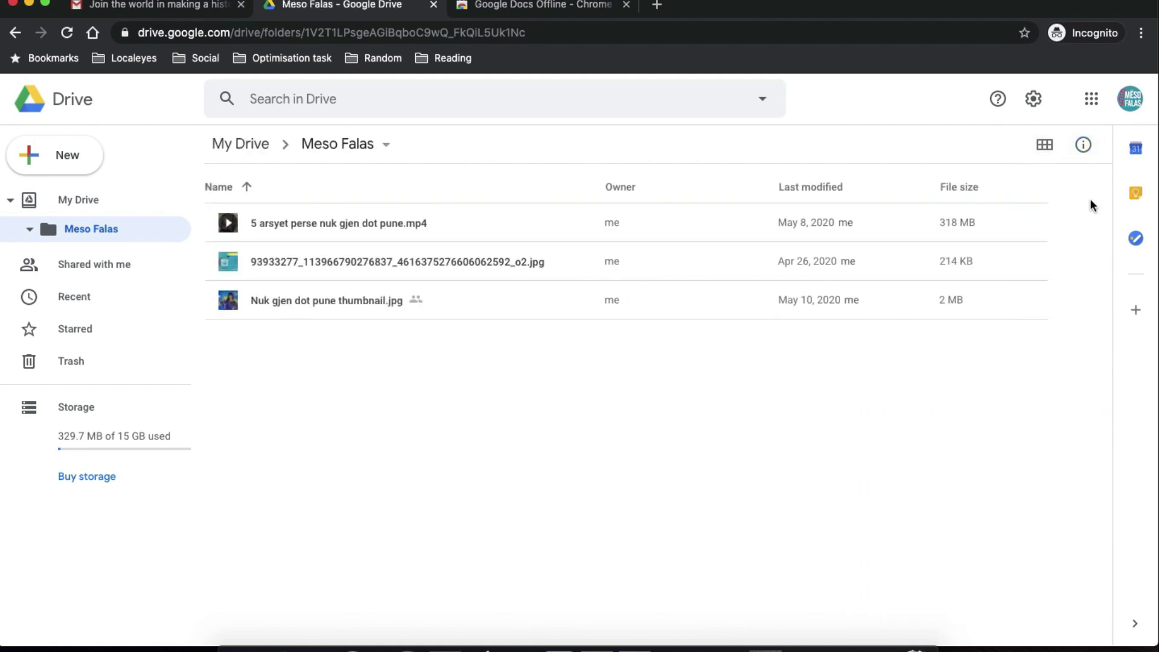
click(1135, 149)
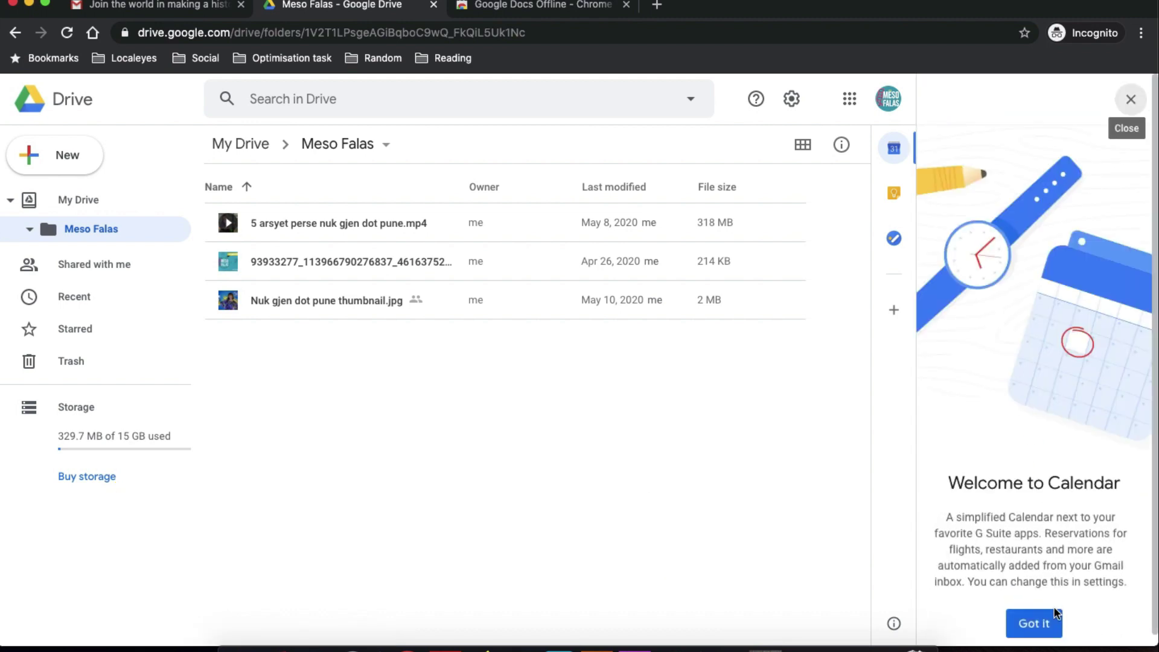
Dismiss the Calendar welcome, jump to July 12, and scroll holidays through December 2020.
click(1048, 627)
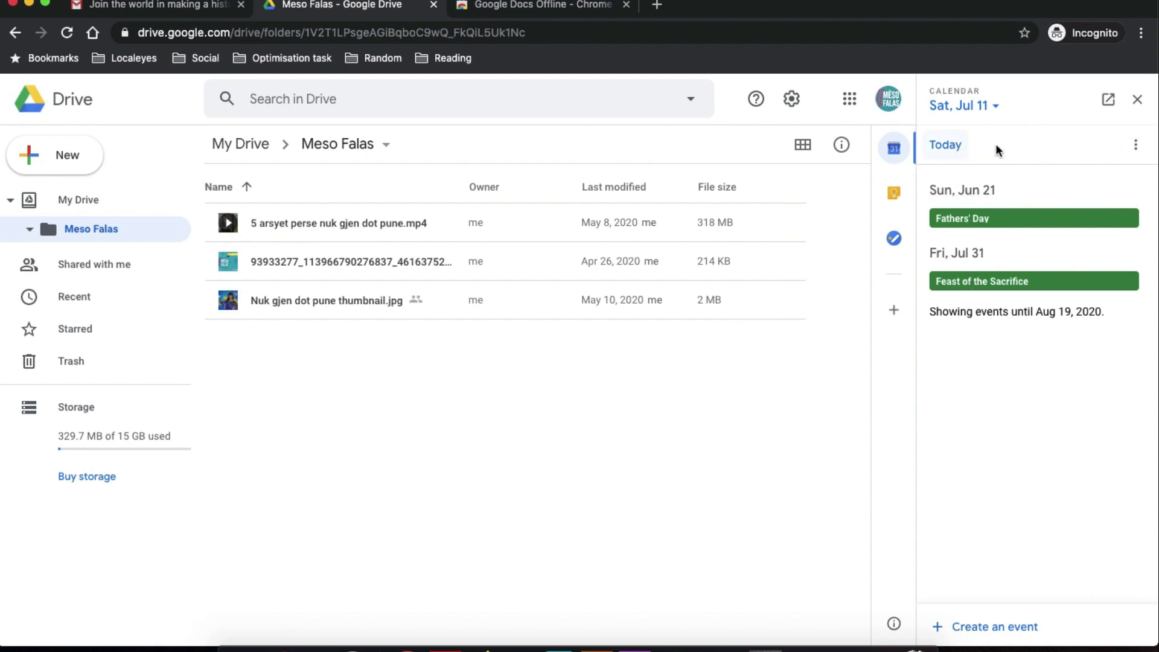
click(1145, 150)
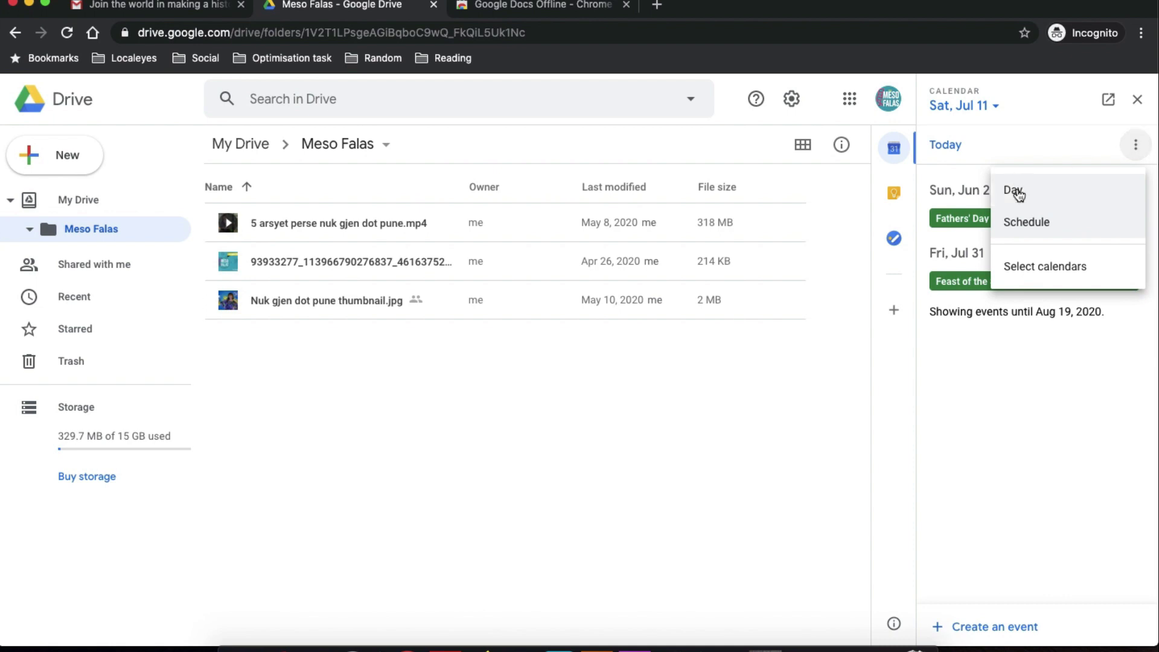
click(1005, 110)
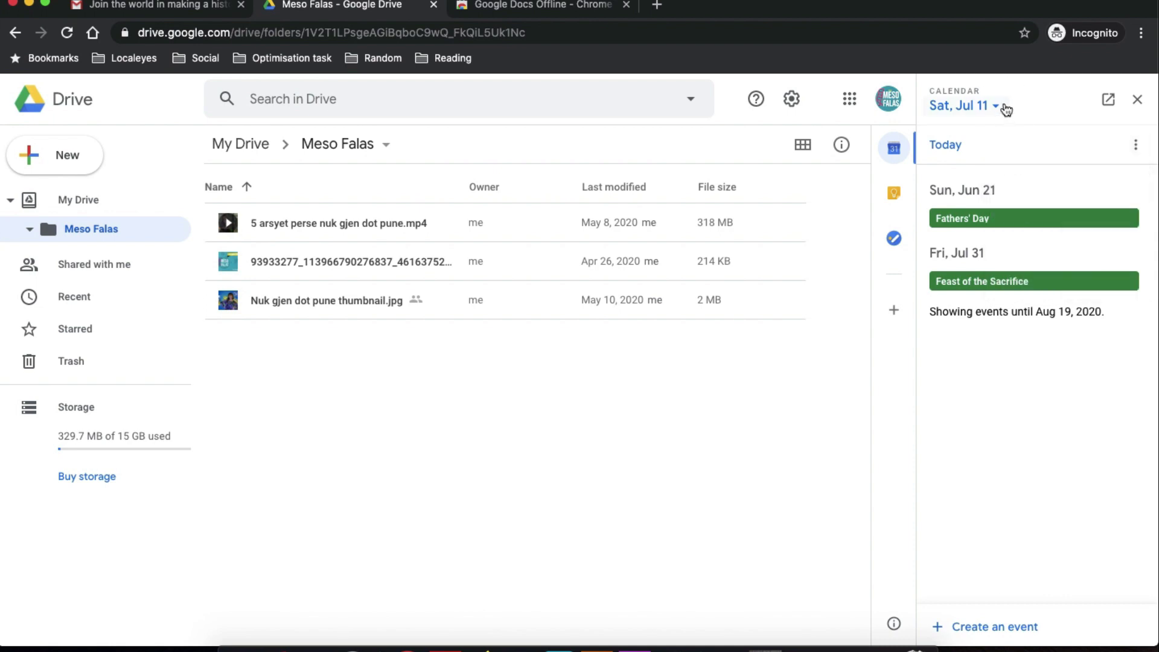
click(1002, 105)
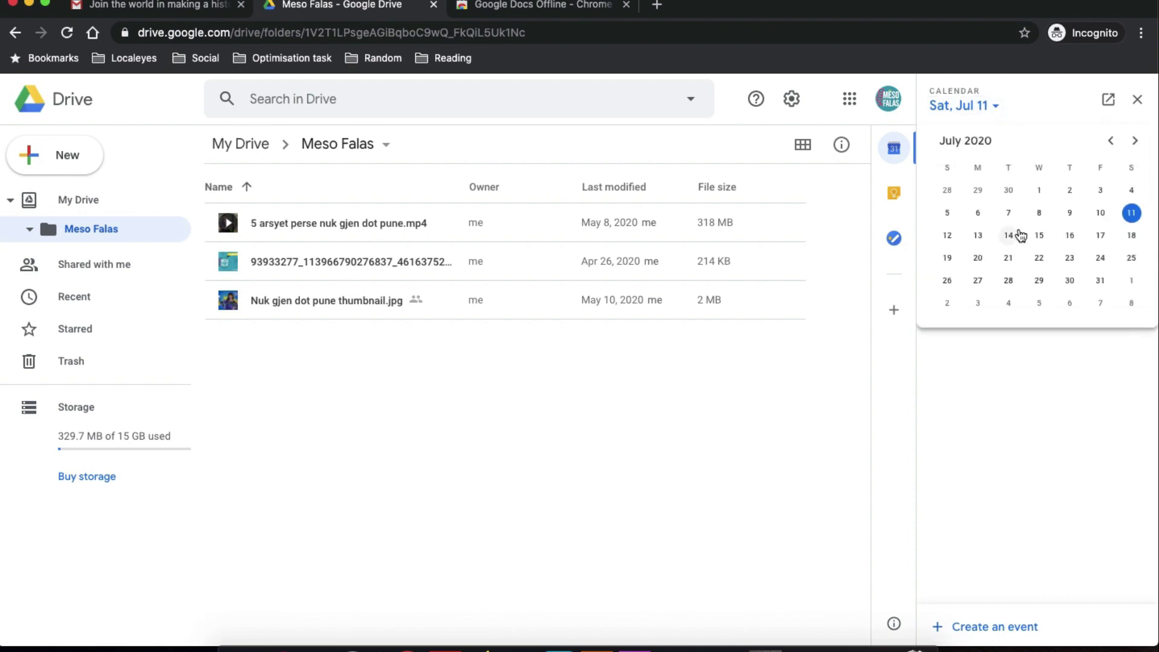
click(953, 234)
scroll(1026, 513, down, 5)
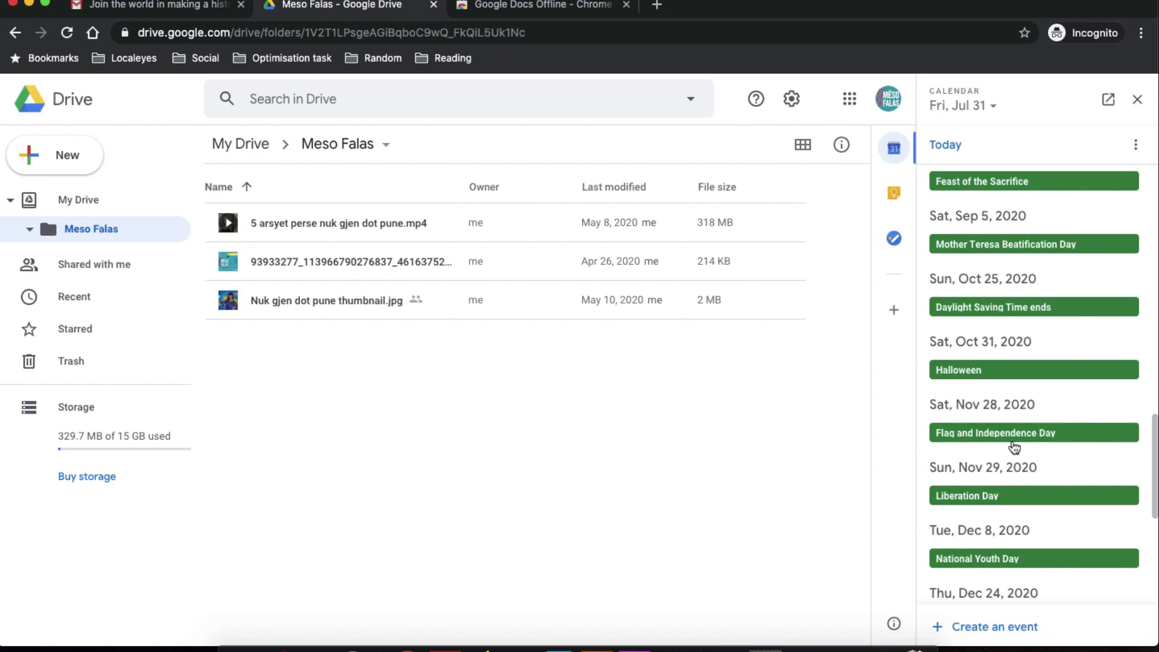
Create a calendar event titled 'Prem' with a suggested guest and location Tirana, Albania.
click(987, 631)
click(1028, 142)
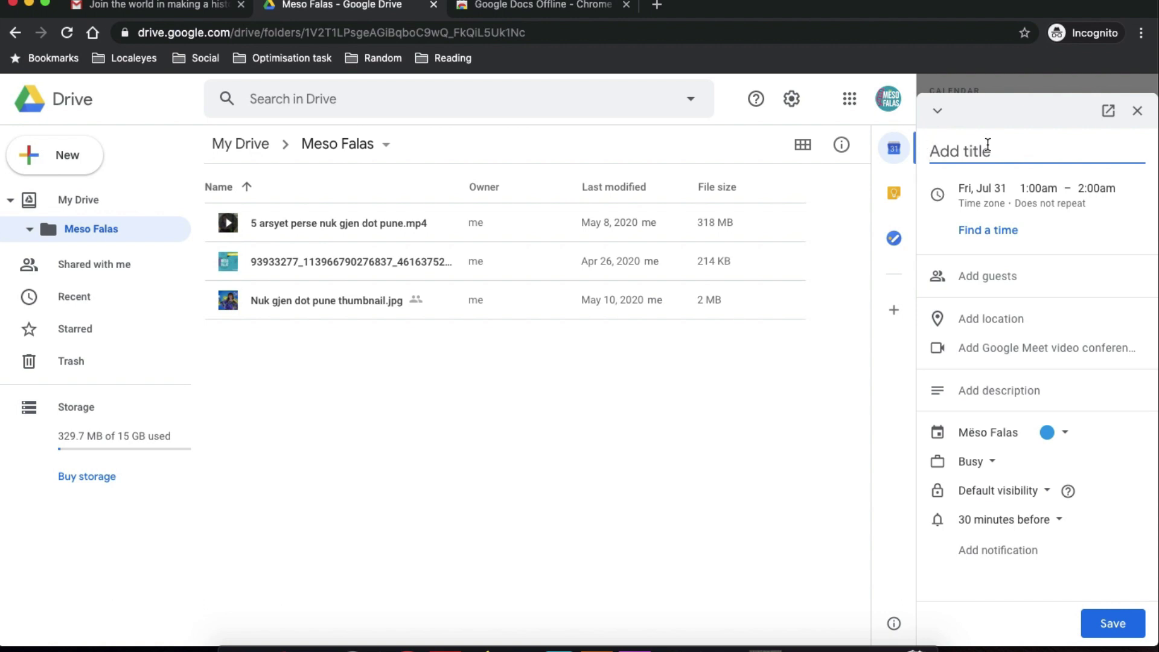
text(Premiere)
click(995, 275)
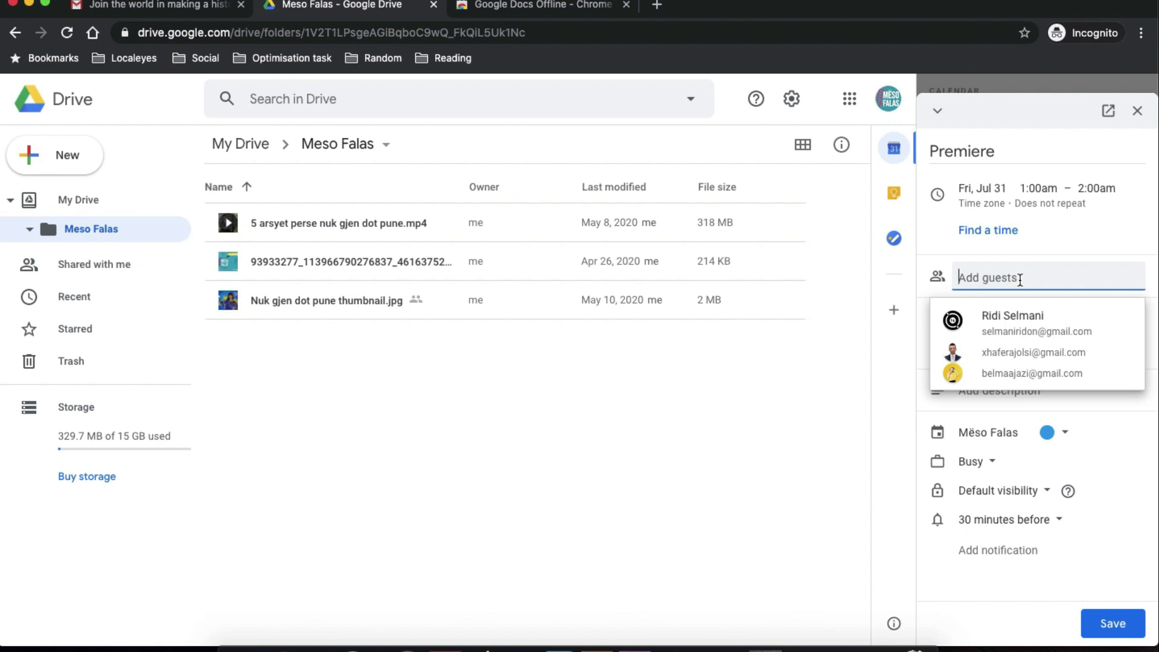
click(1020, 352)
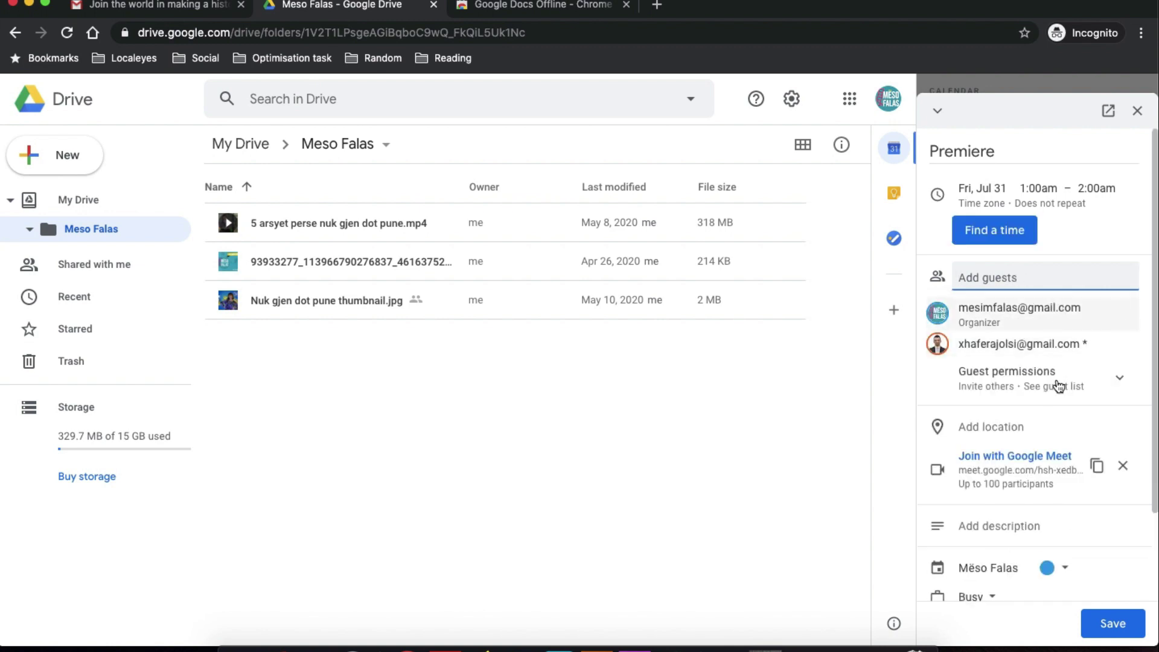
click(991, 426)
text(tirana)
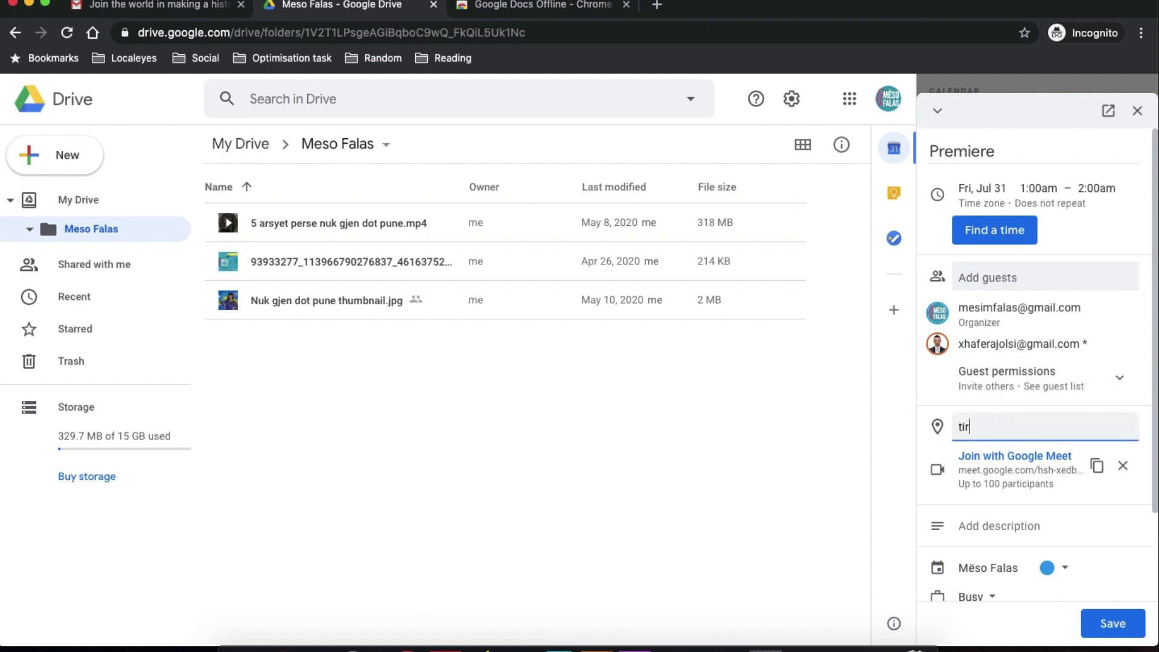
click(1016, 213)
click(973, 477)
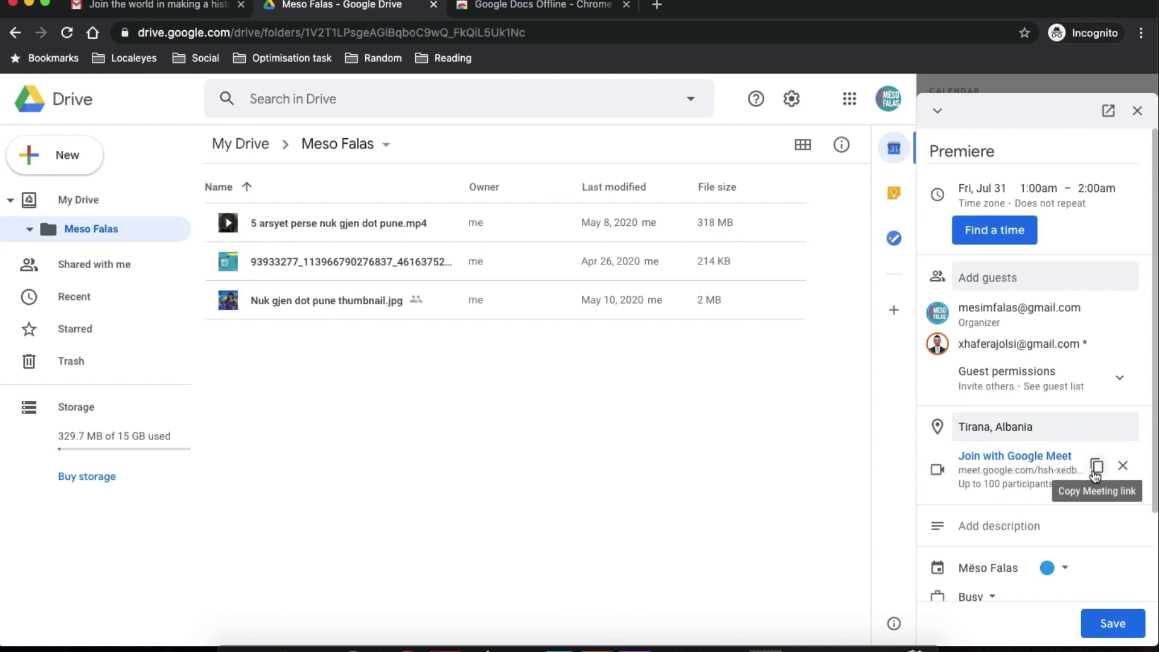
Paste the Google Meet link into the description, save the event, and send invitations.
click(1095, 468)
click(1003, 525)
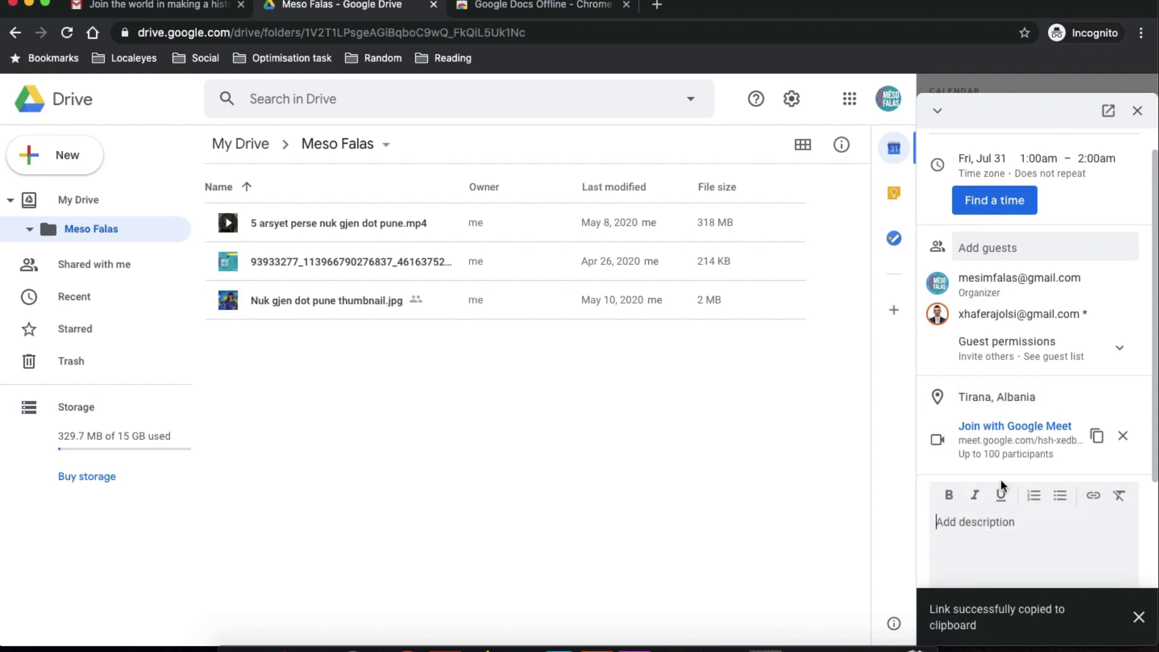
key(super+v)
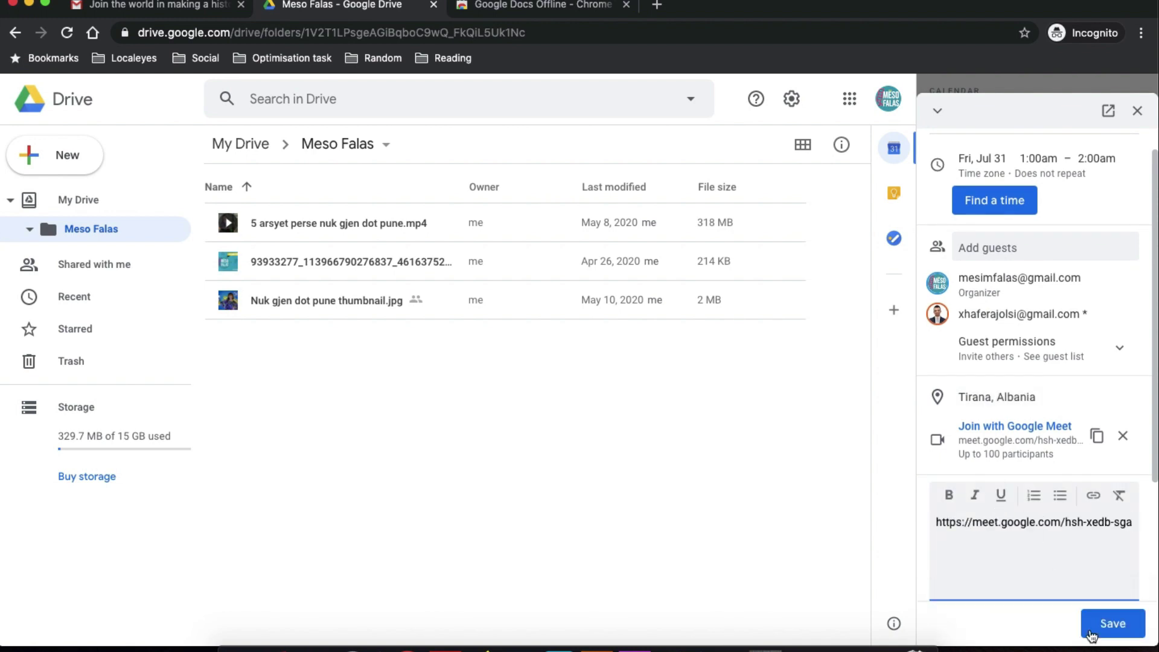
click(1104, 620)
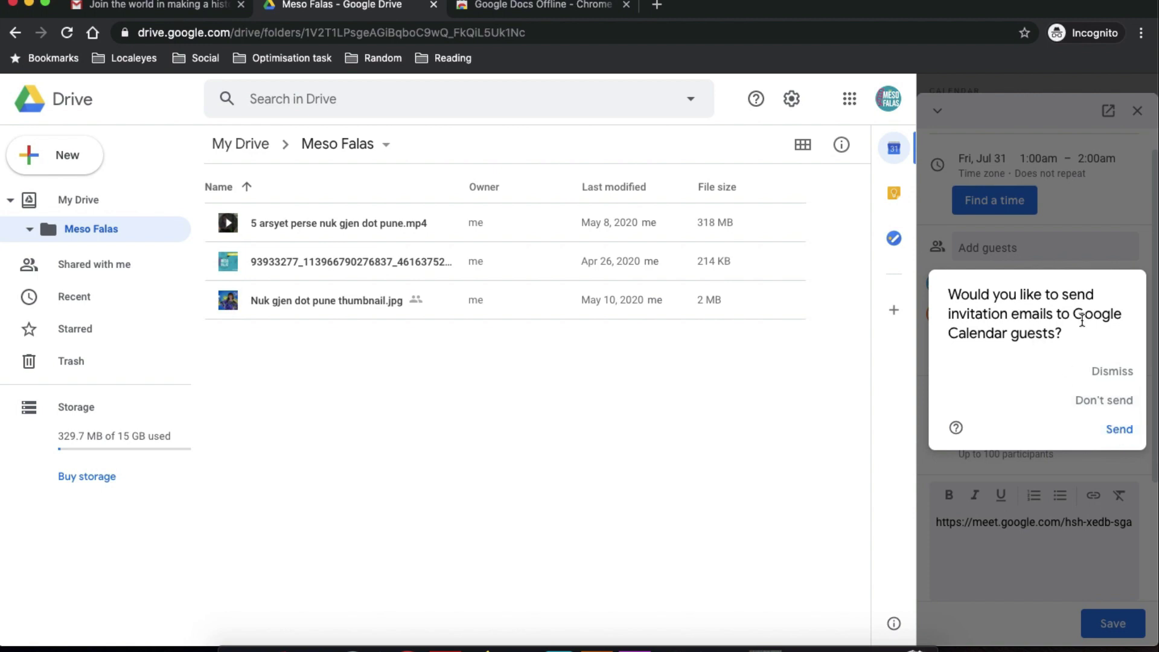
click(1117, 433)
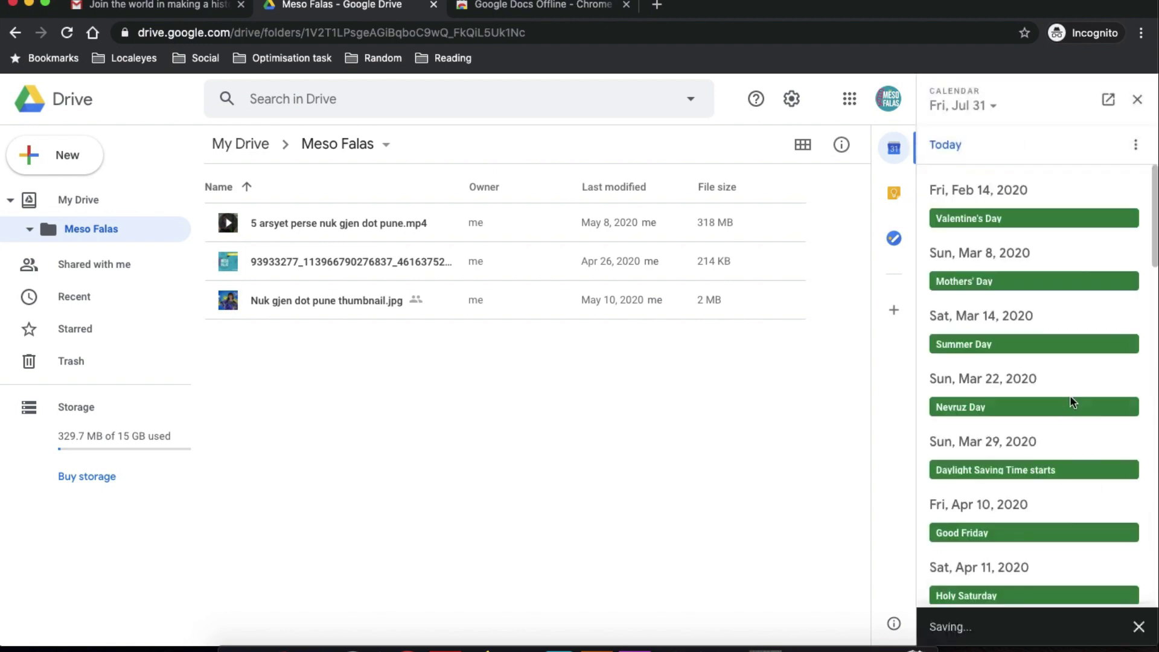
Switch the side calendar to Day view, then show Keep notes instead.
click(1144, 147)
click(1034, 195)
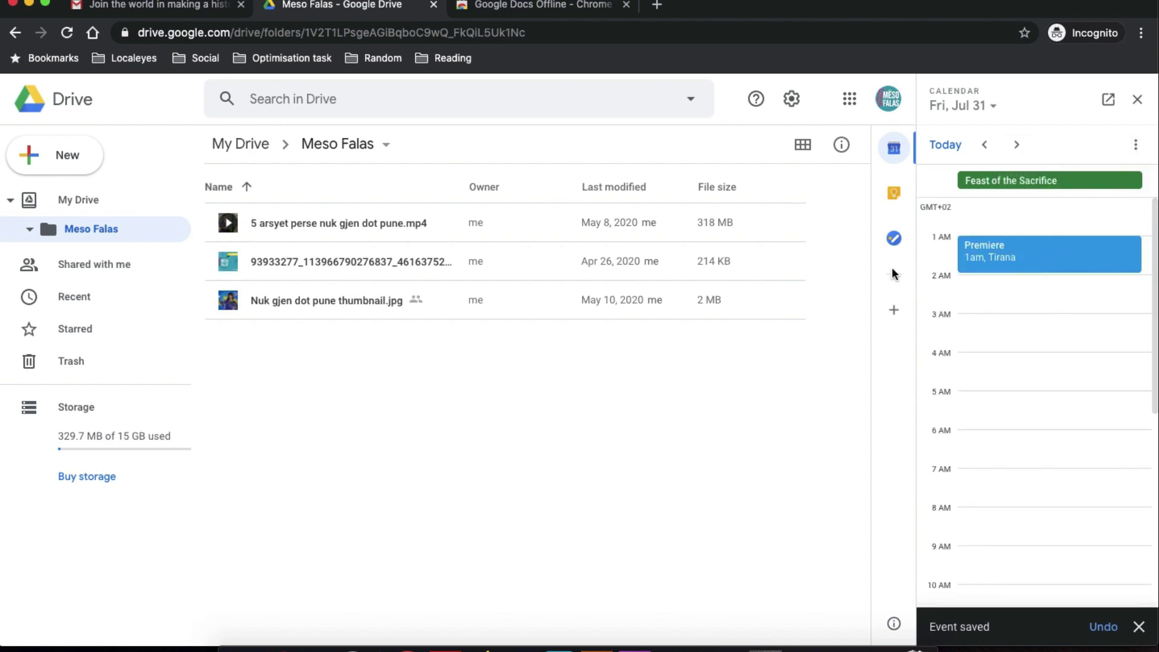
click(894, 197)
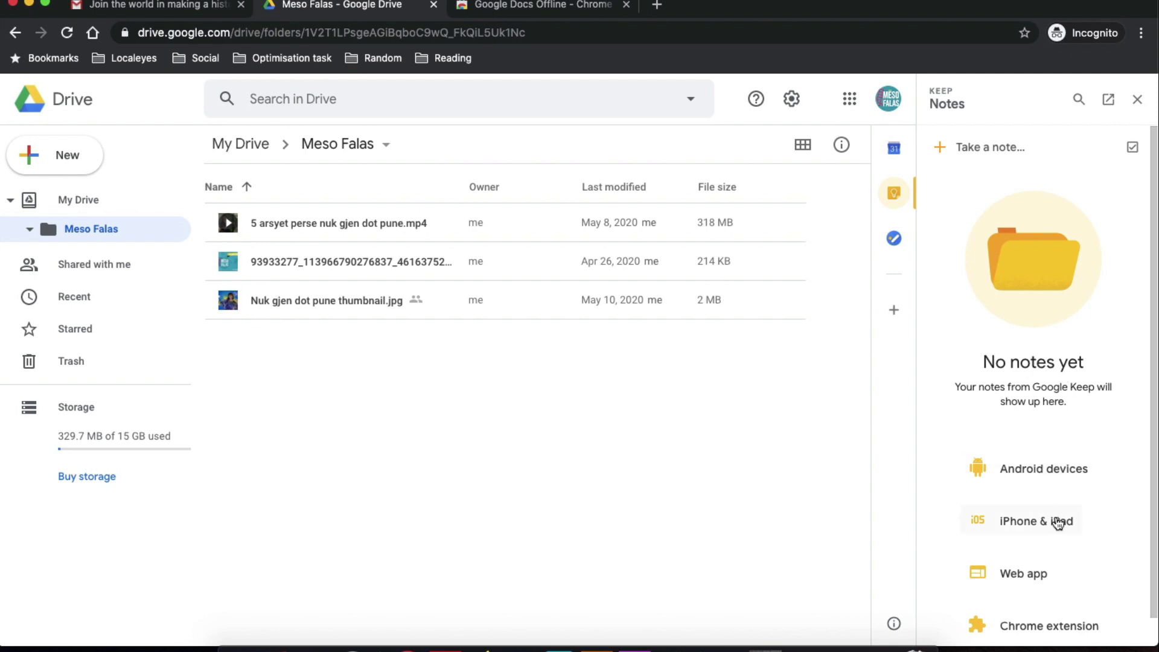
Create a new Keep note in the side panel reading 'Register new videos'.
scroll(1057, 516, down, 1)
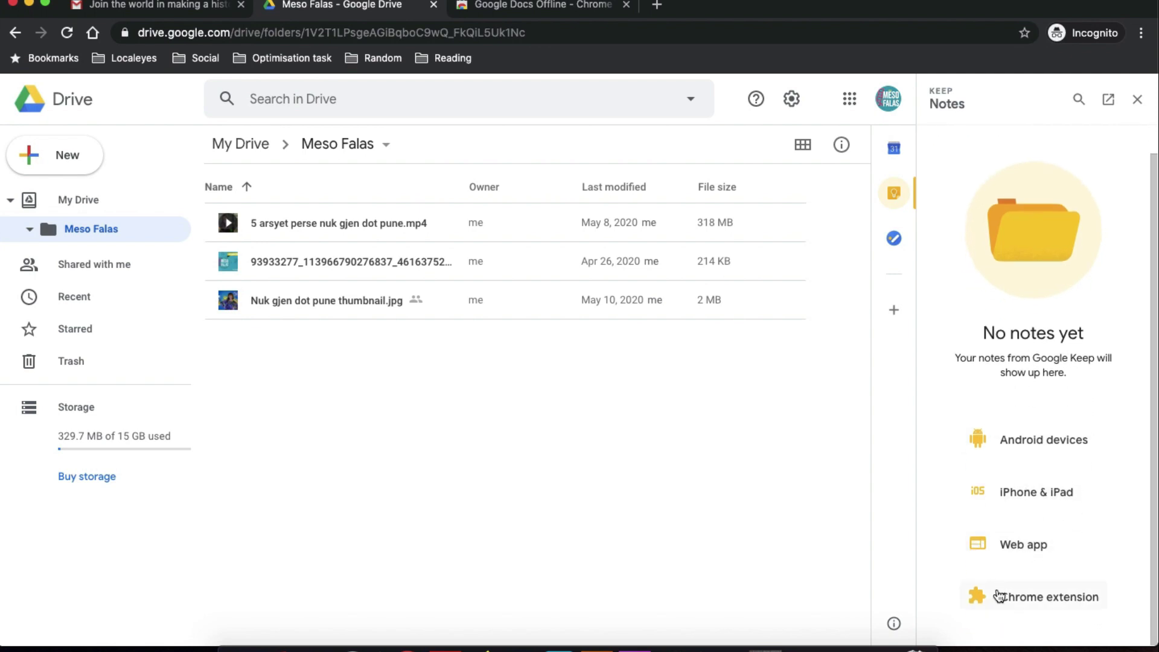
scroll(999, 440, up, 1)
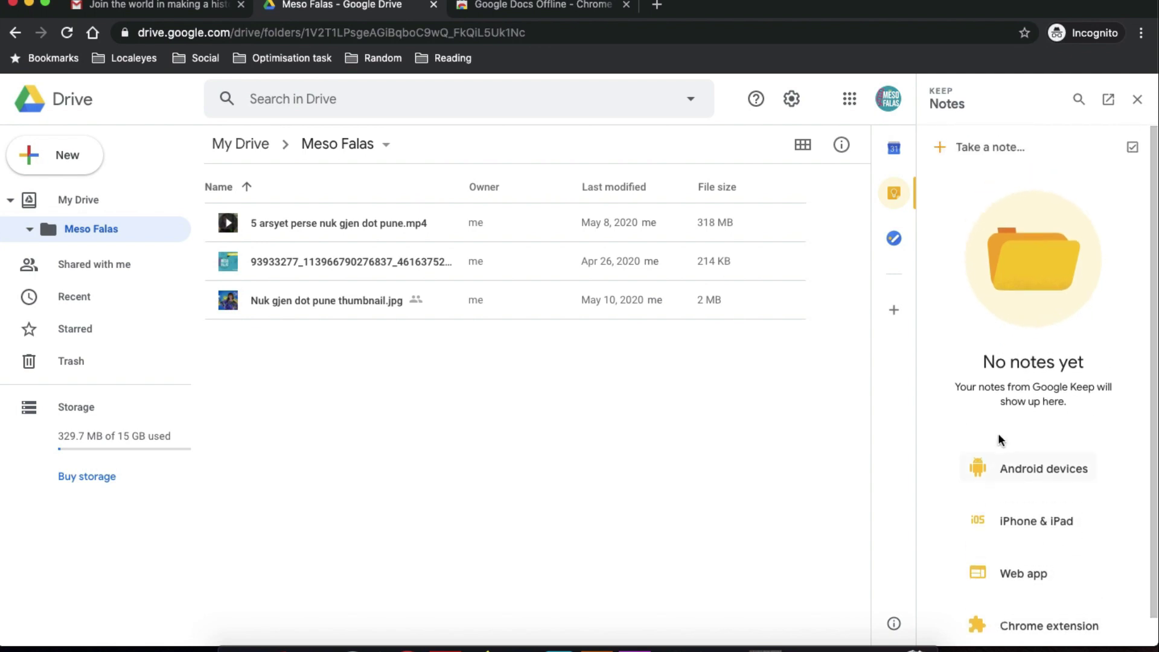
click(959, 146)
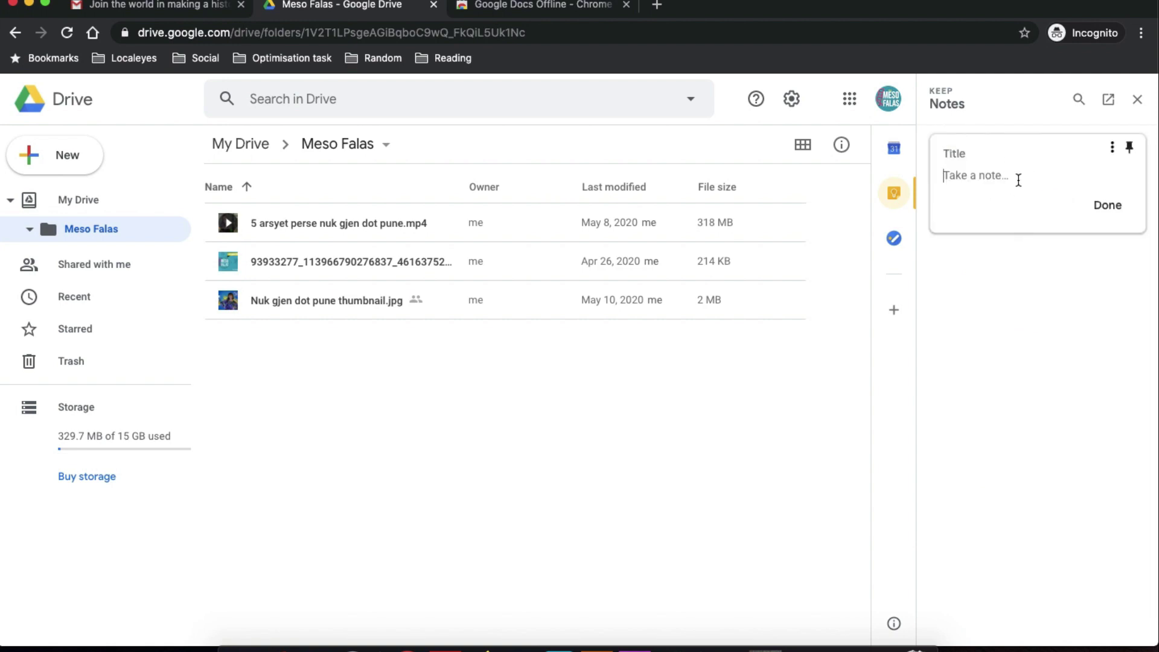
text(Register new videos)
key(Return)
text(E)
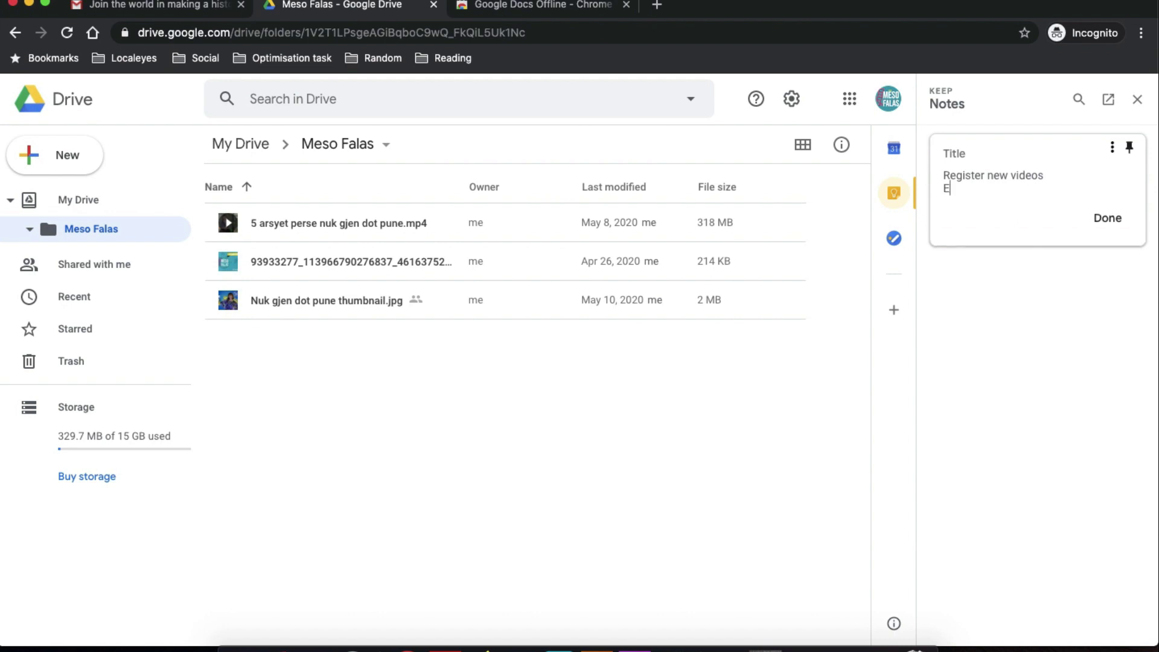
key(BackSpace)
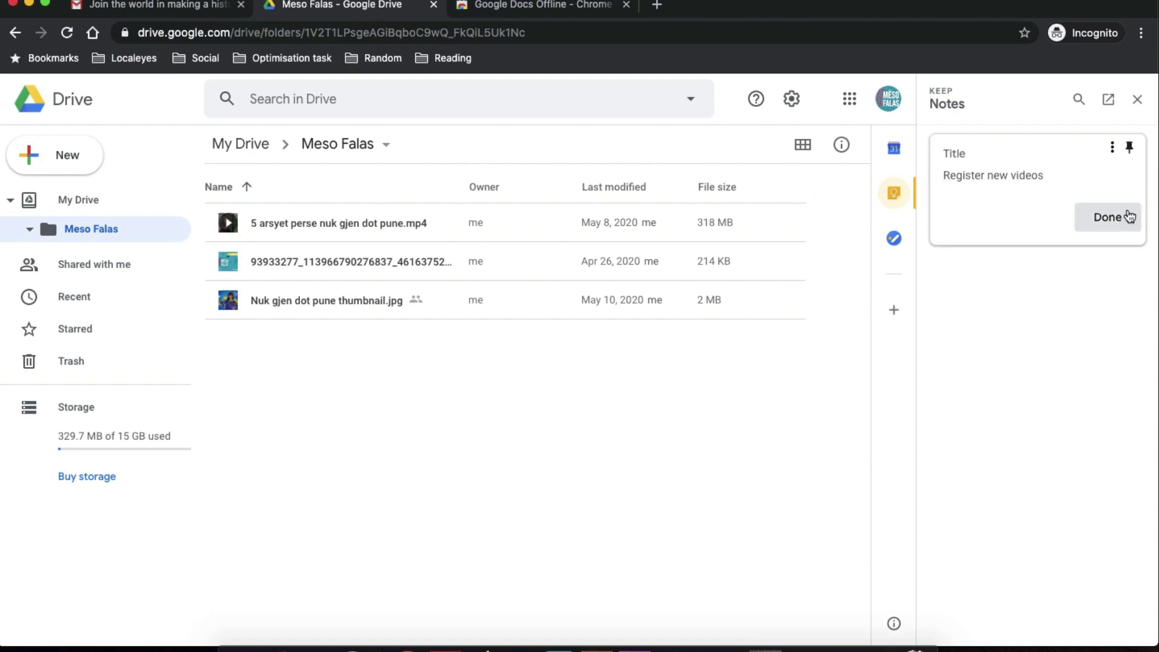
click(1127, 216)
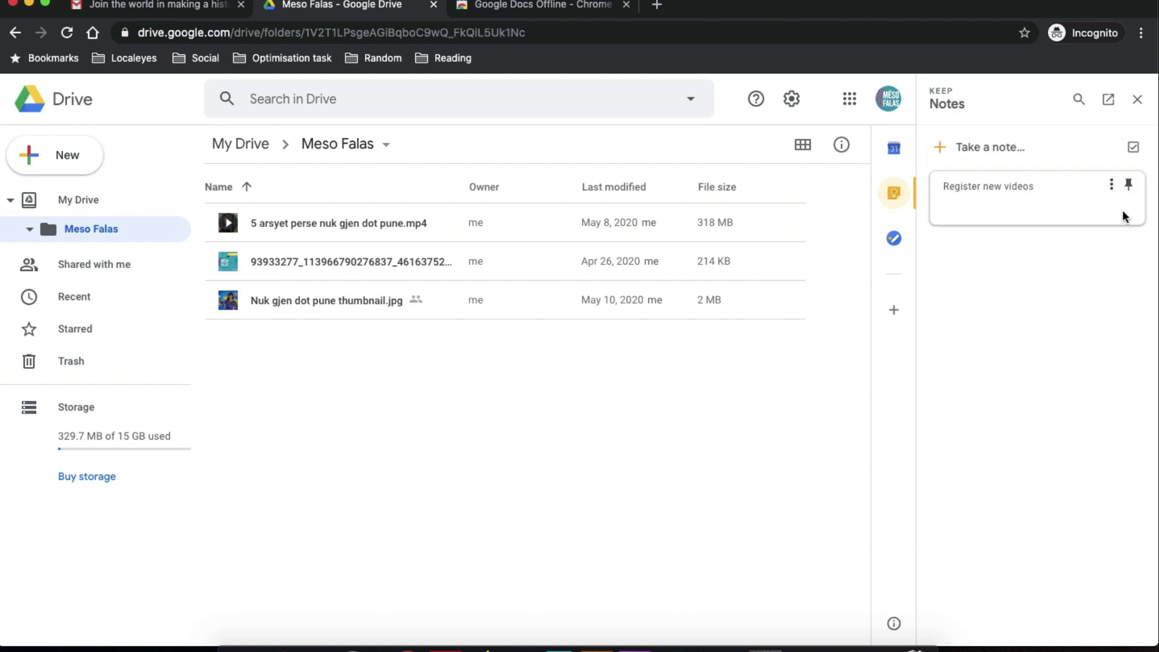
Add the 'BLA' line to the note, pin it, and open it in the full Keep app.
click(968, 198)
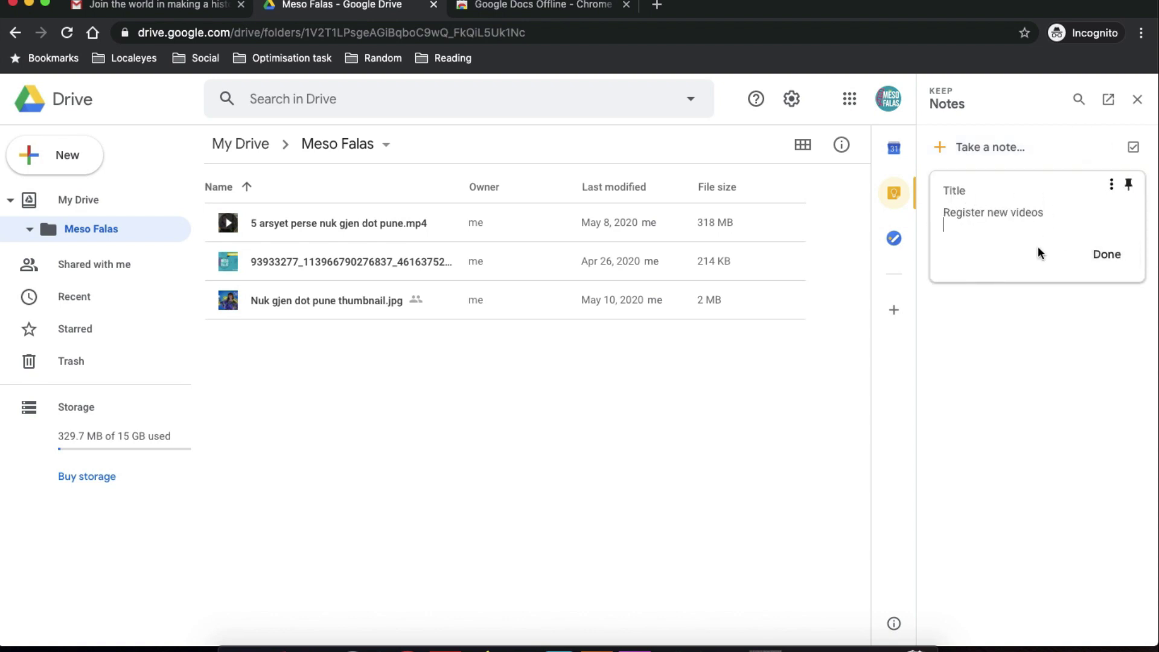
text(BLA BLA LA)
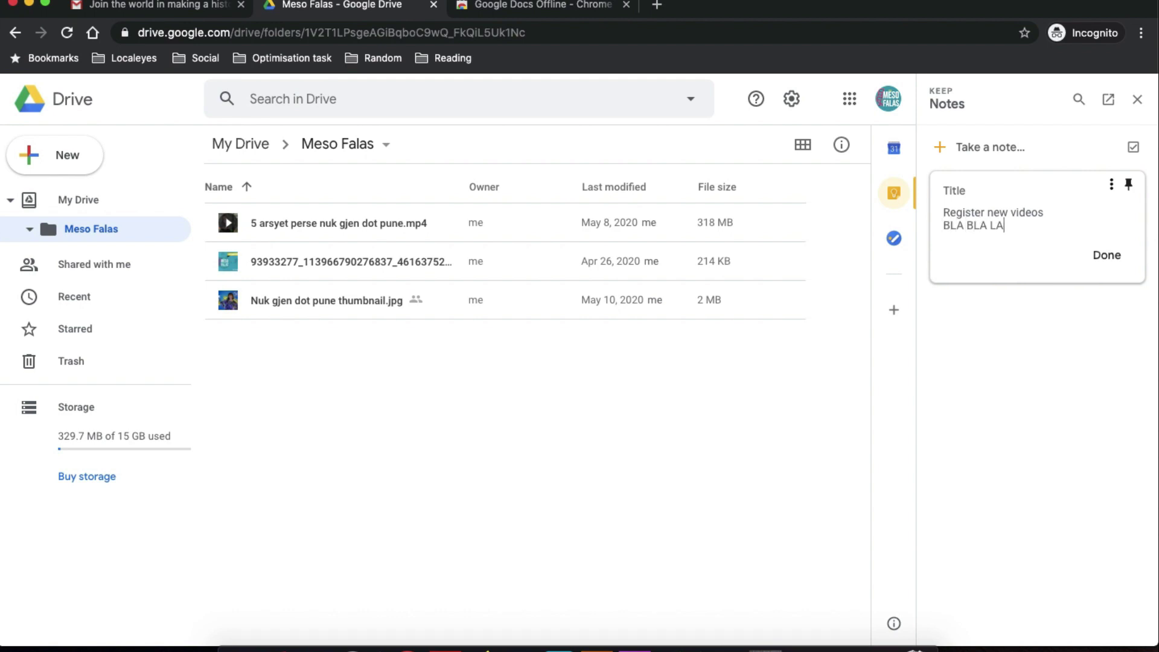
click(1106, 255)
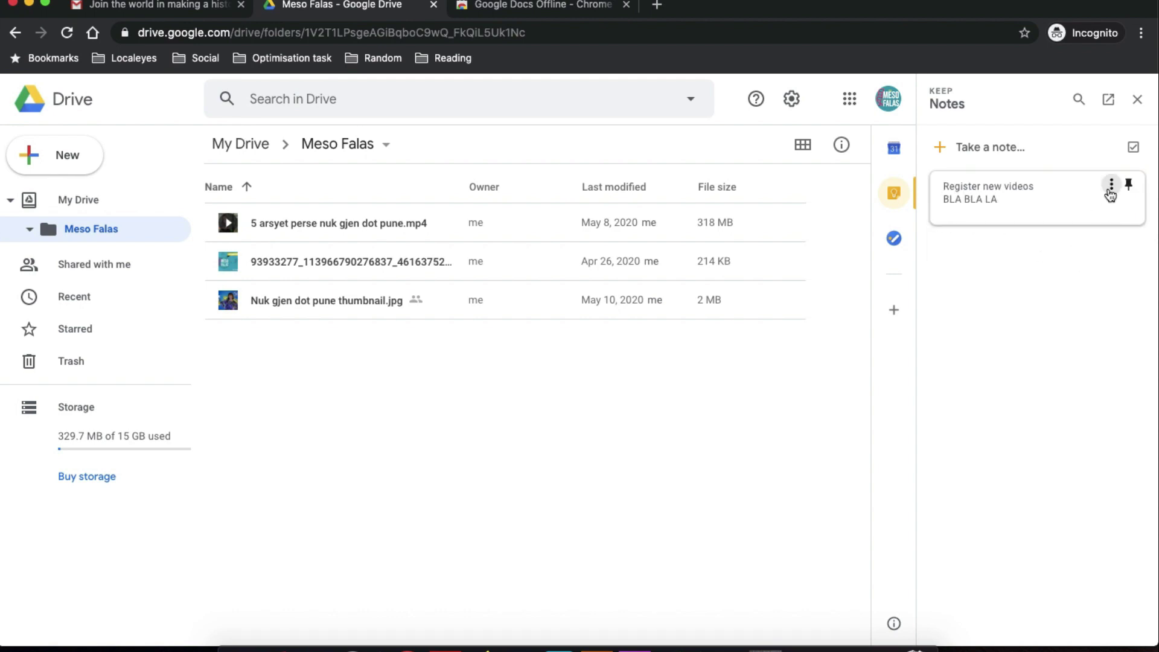
click(1111, 187)
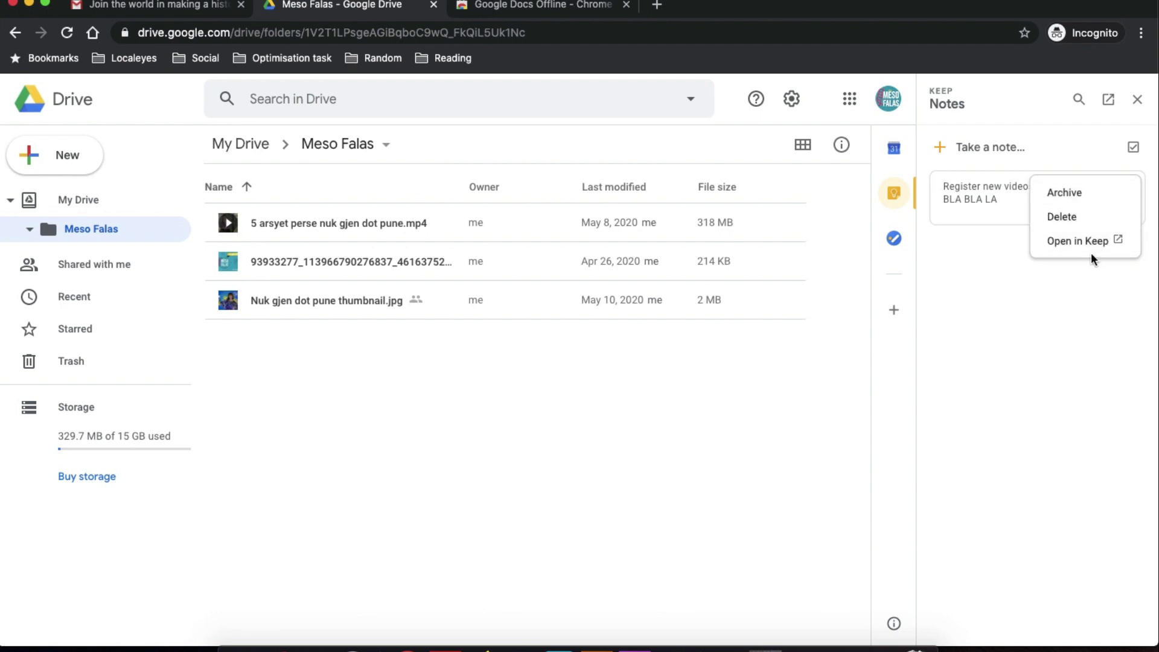
click(1095, 261)
click(1128, 184)
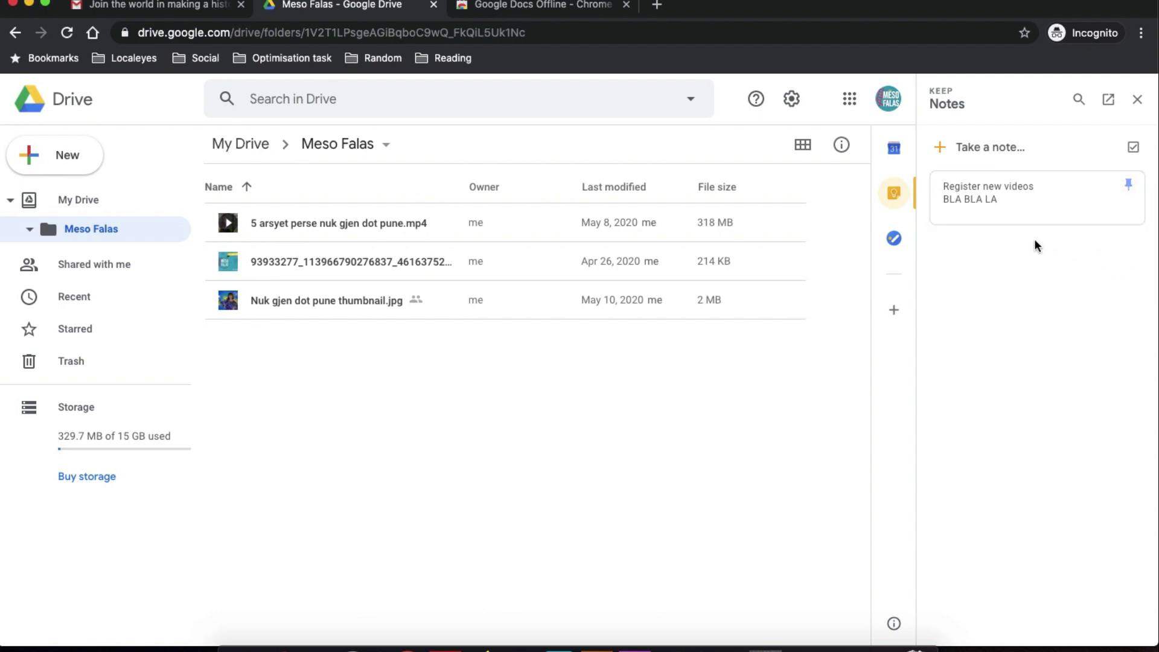
click(1111, 184)
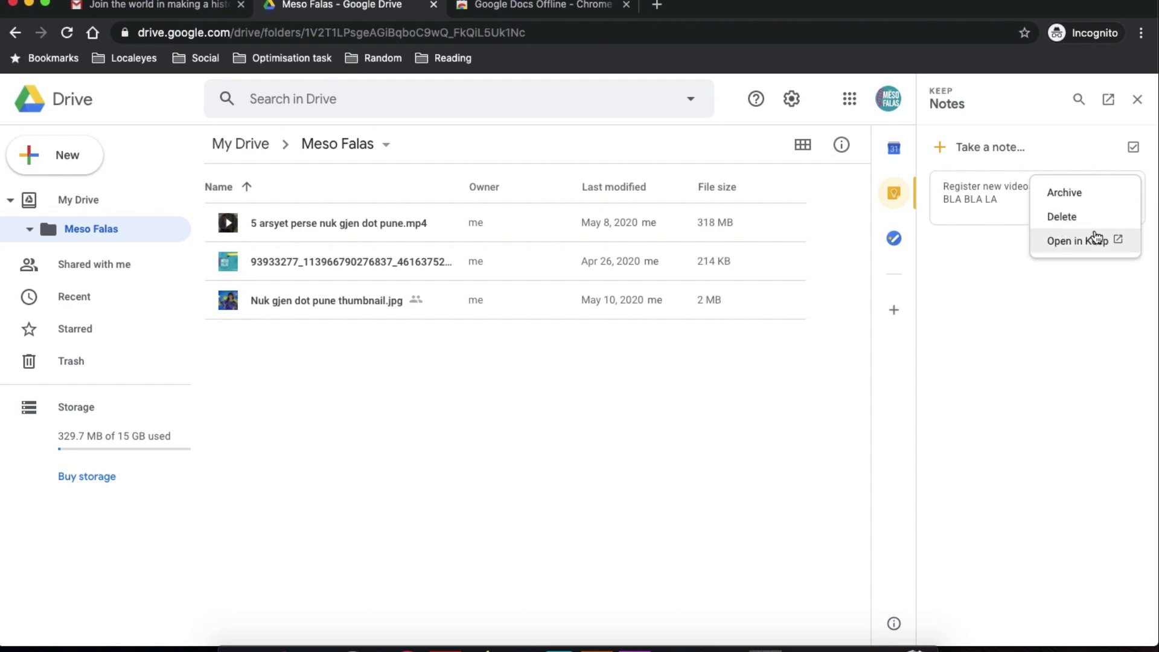
click(1095, 237)
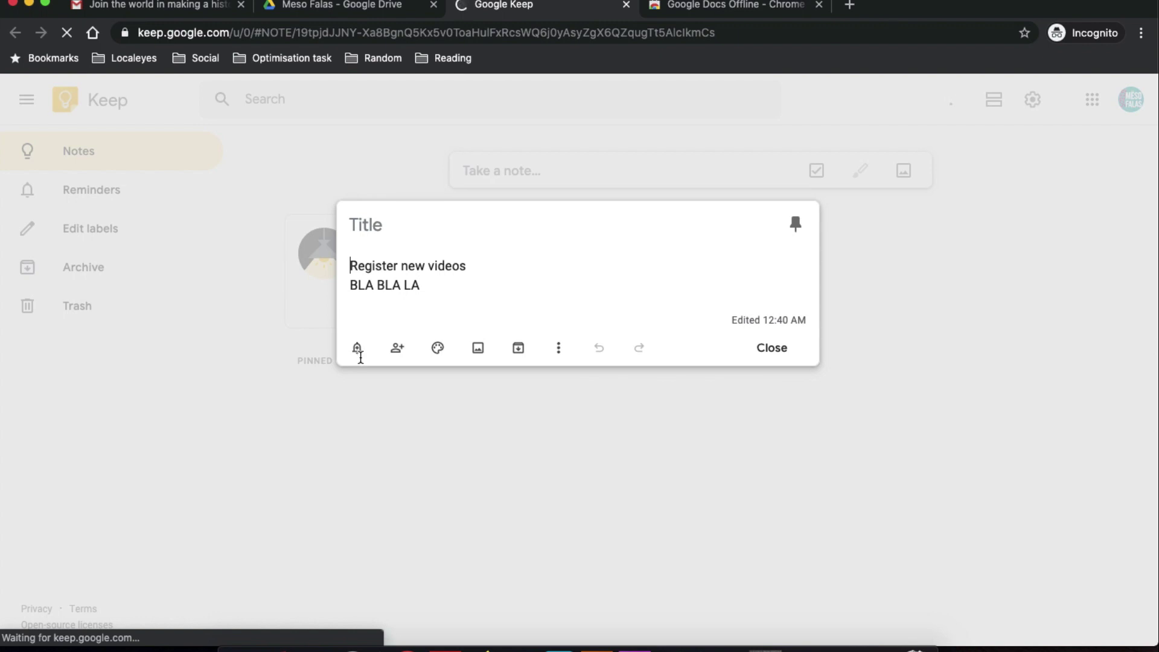
Share the note with the suggested collaborator's address, then make its background red.
click(358, 352)
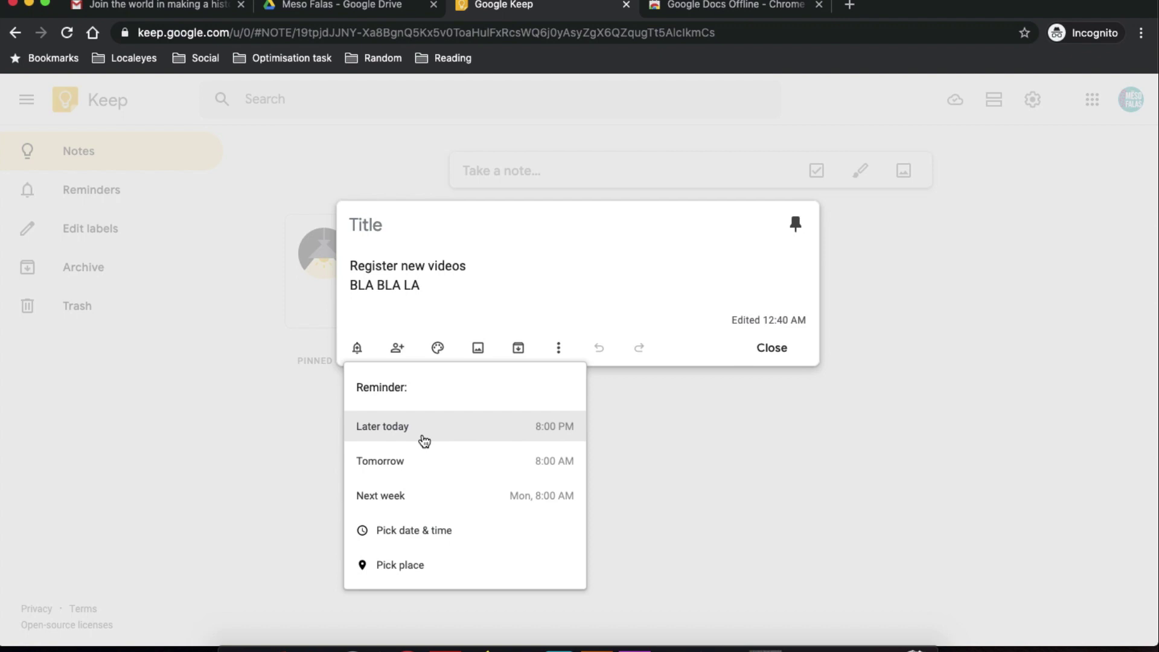
click(395, 350)
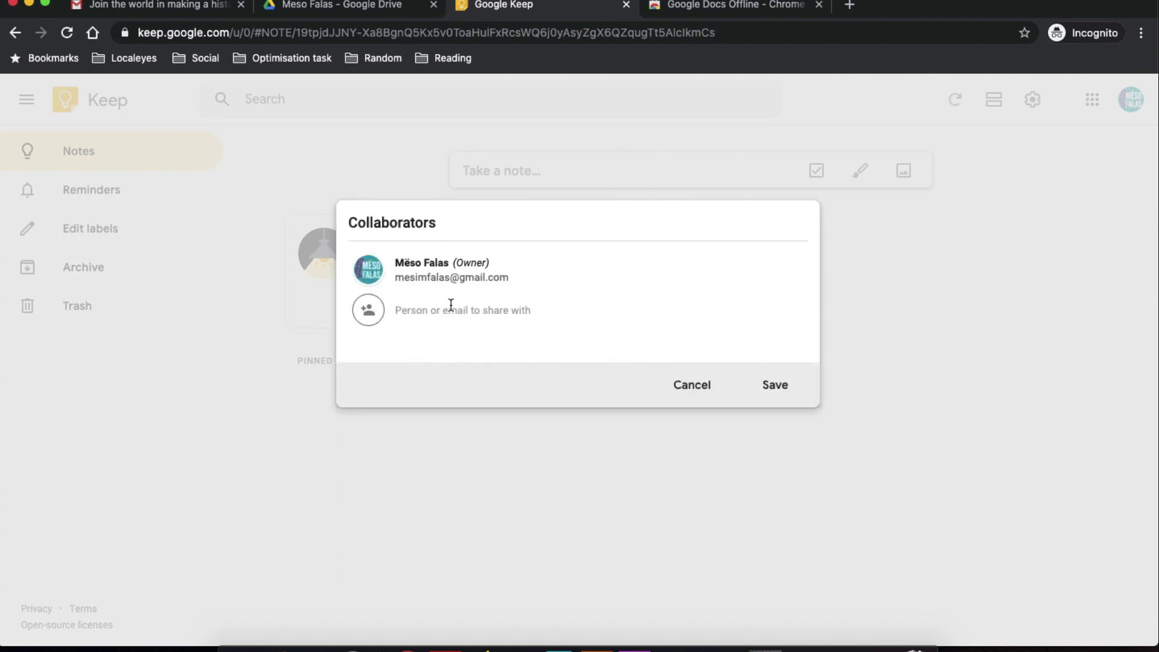
text(0)
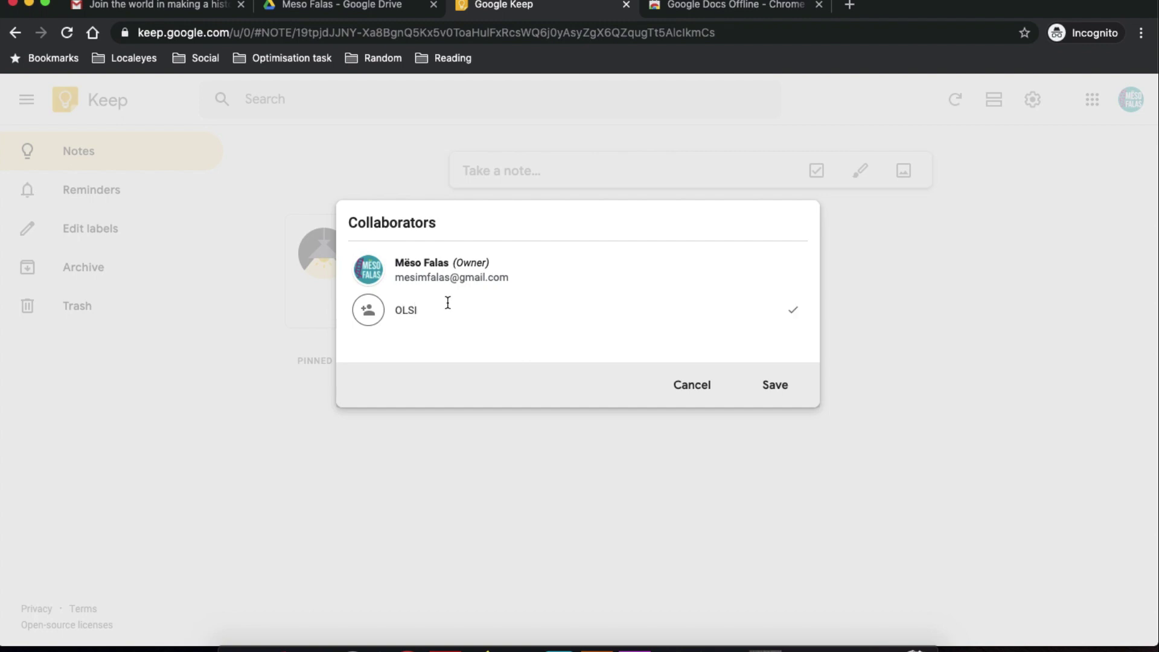
key(BackSpace)
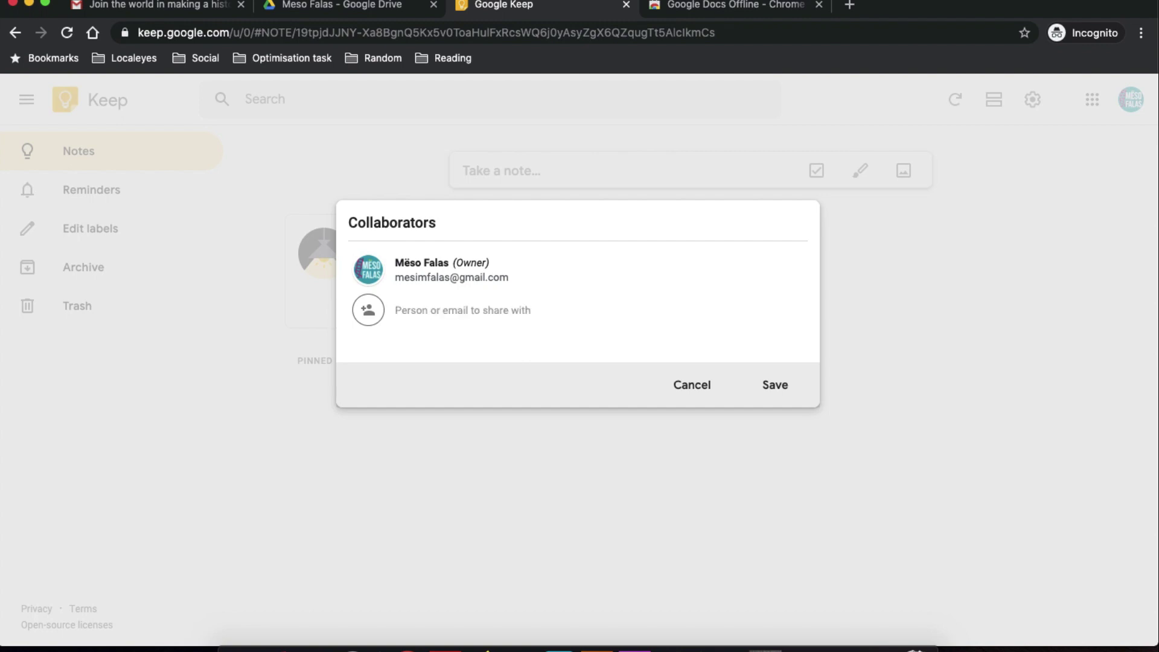
text(xhafer)
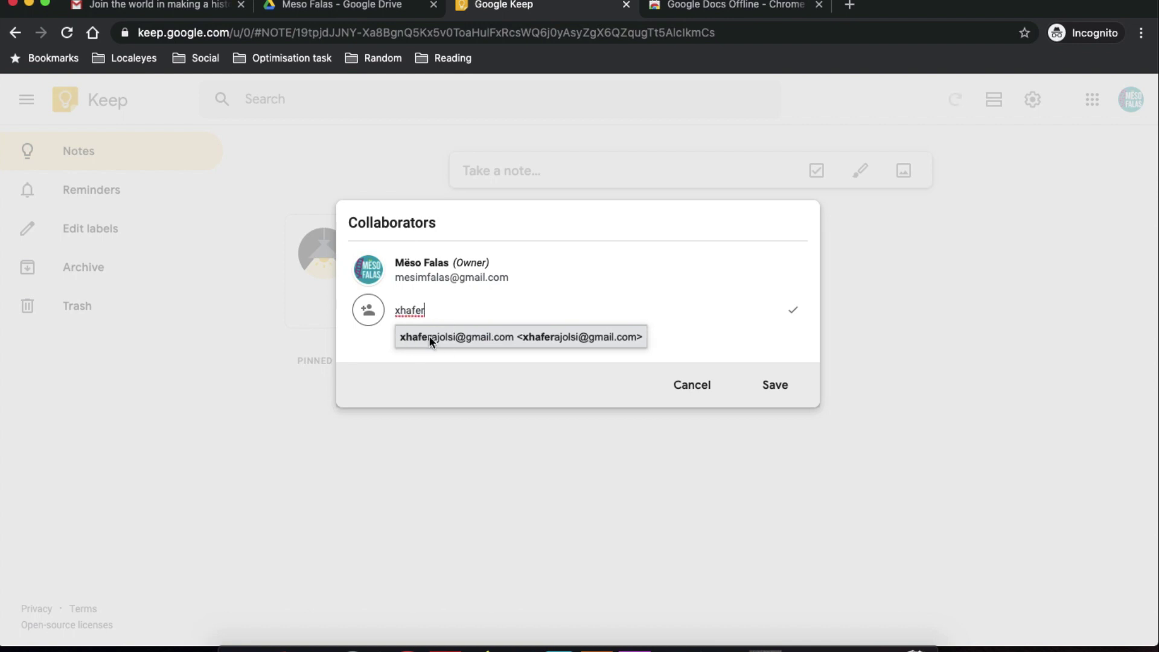
click(429, 336)
click(761, 384)
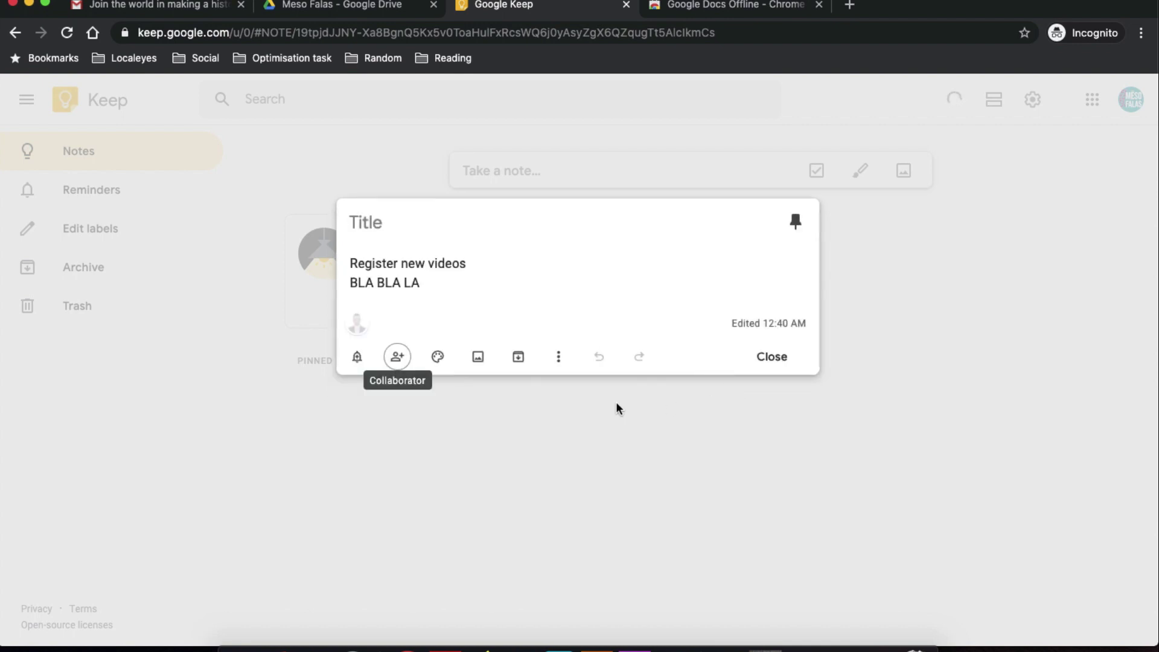
mouse_move(445, 362)
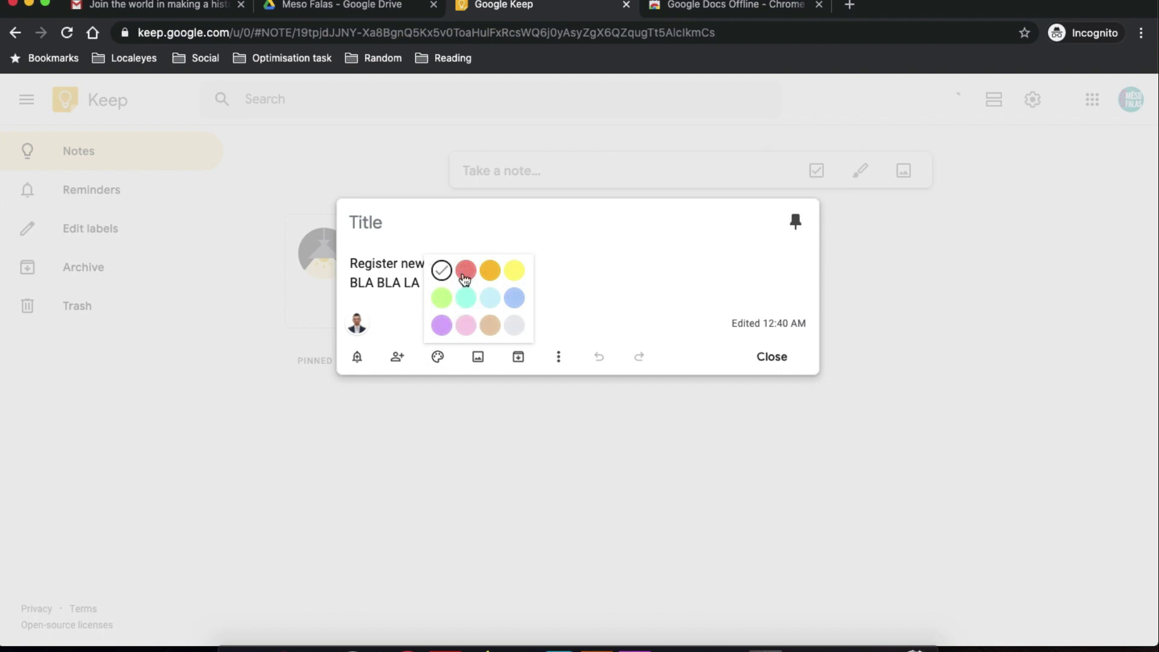
click(465, 270)
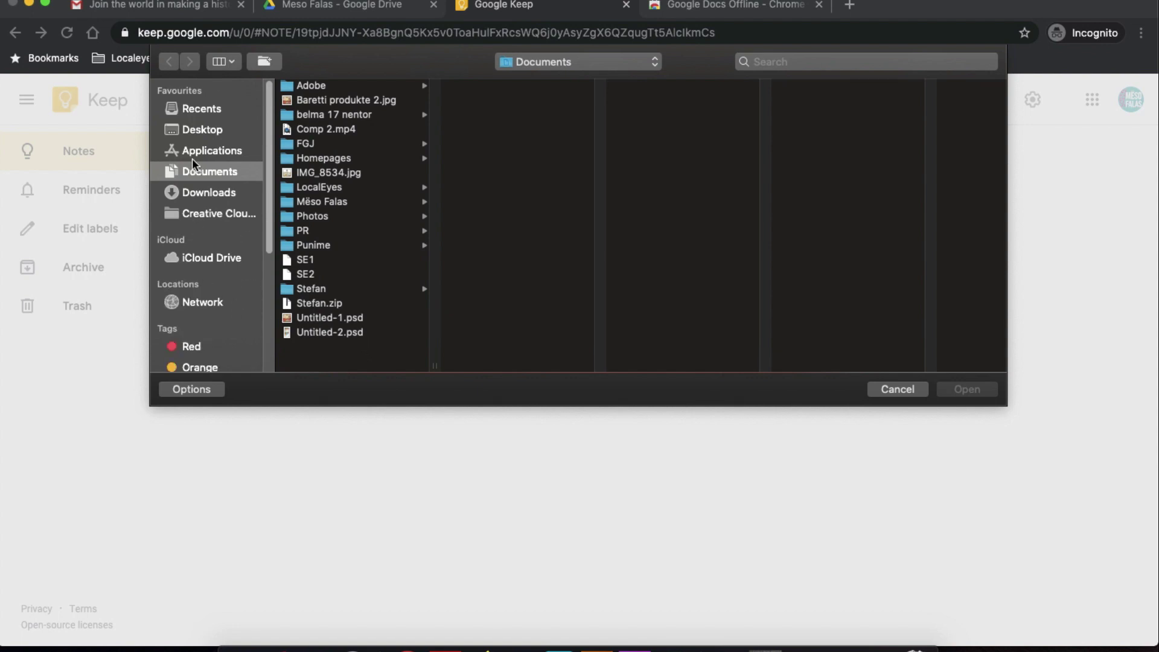
Skip the image chooser and add a two-stroke freehand drawing to the note, then return to it.
key(Escape)
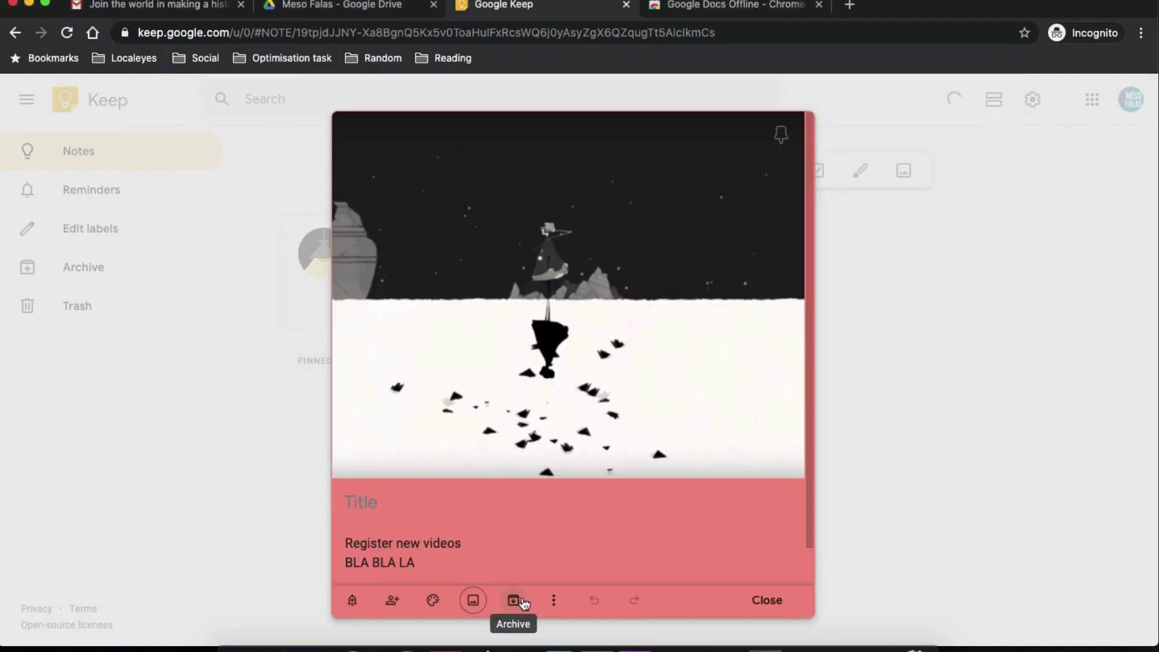
click(552, 599)
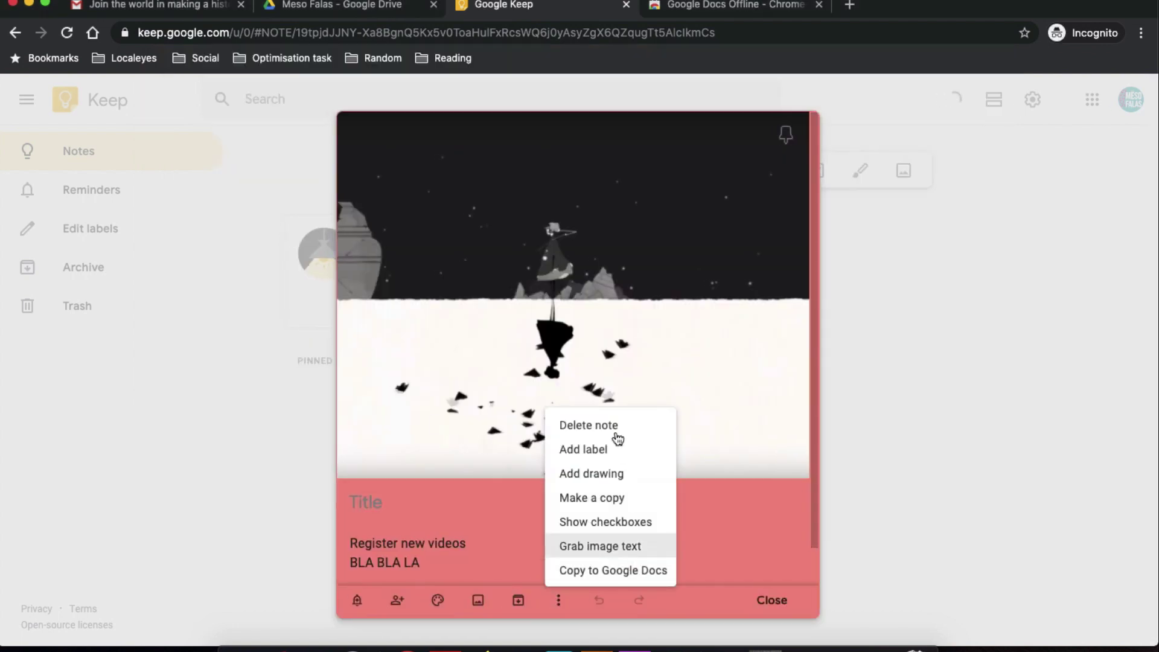
click(615, 469)
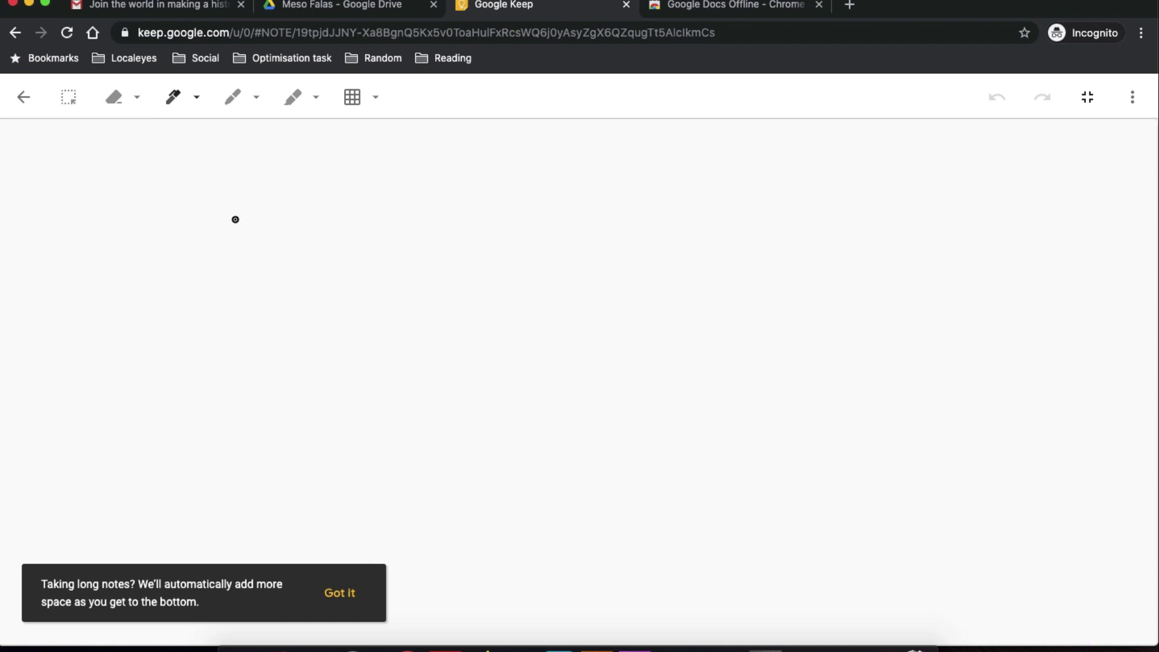
mouse_move(196, 274)
mouse_down()
mouse_move(251, 331)
mouse_move(314, 240)
mouse_up()
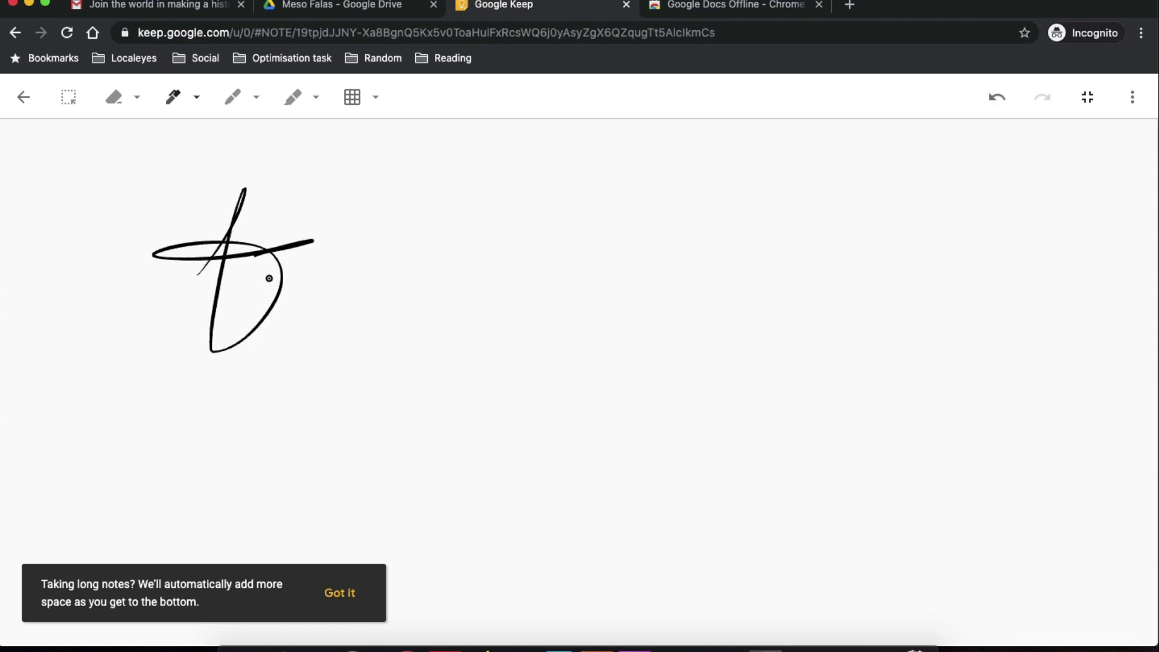
drag(269, 279, 323, 270)
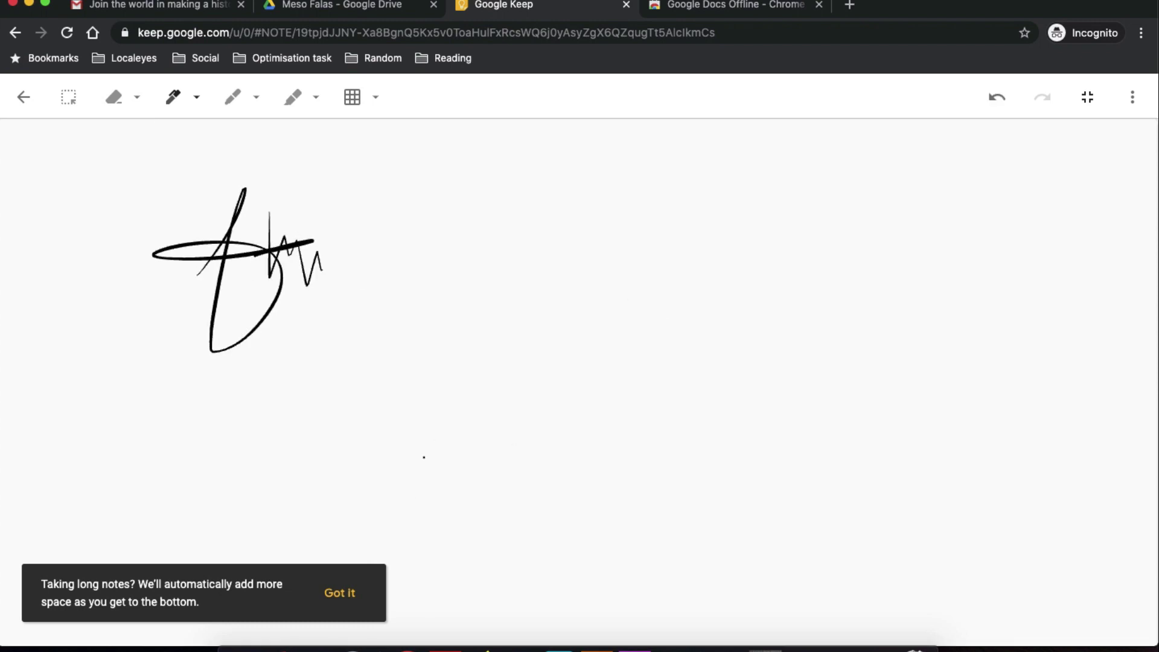
click(353, 600)
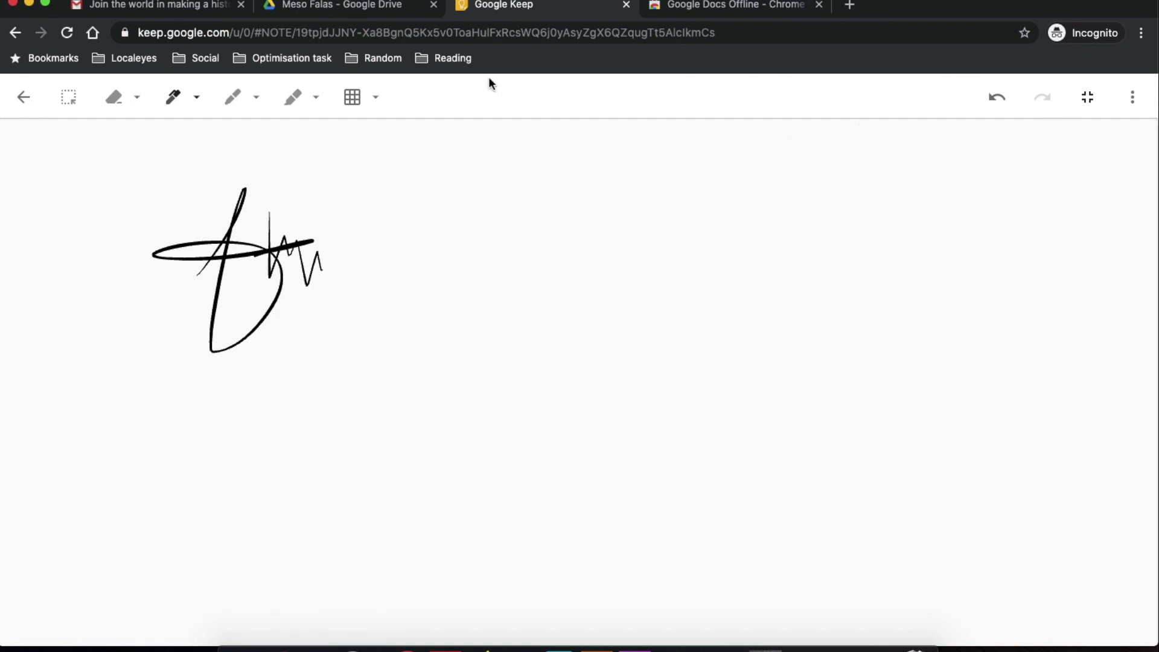
click(35, 102)
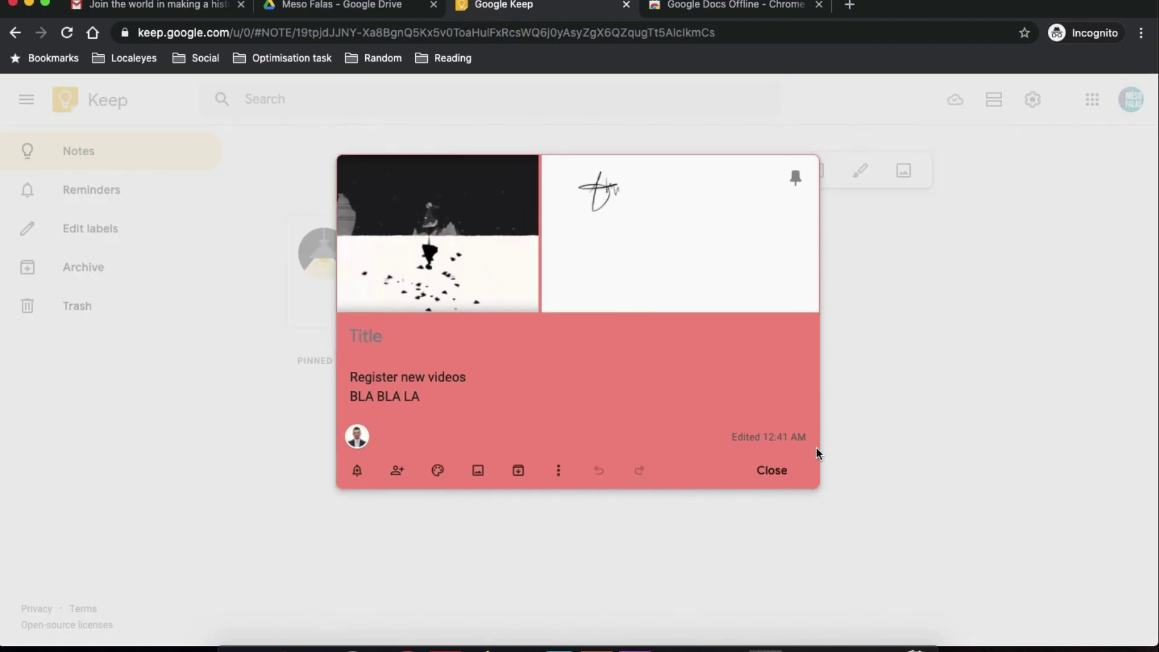
Enable Keep's dark theme, browse Reminders, labels, Archive and Trash, then close the Keep tab.
click(796, 461)
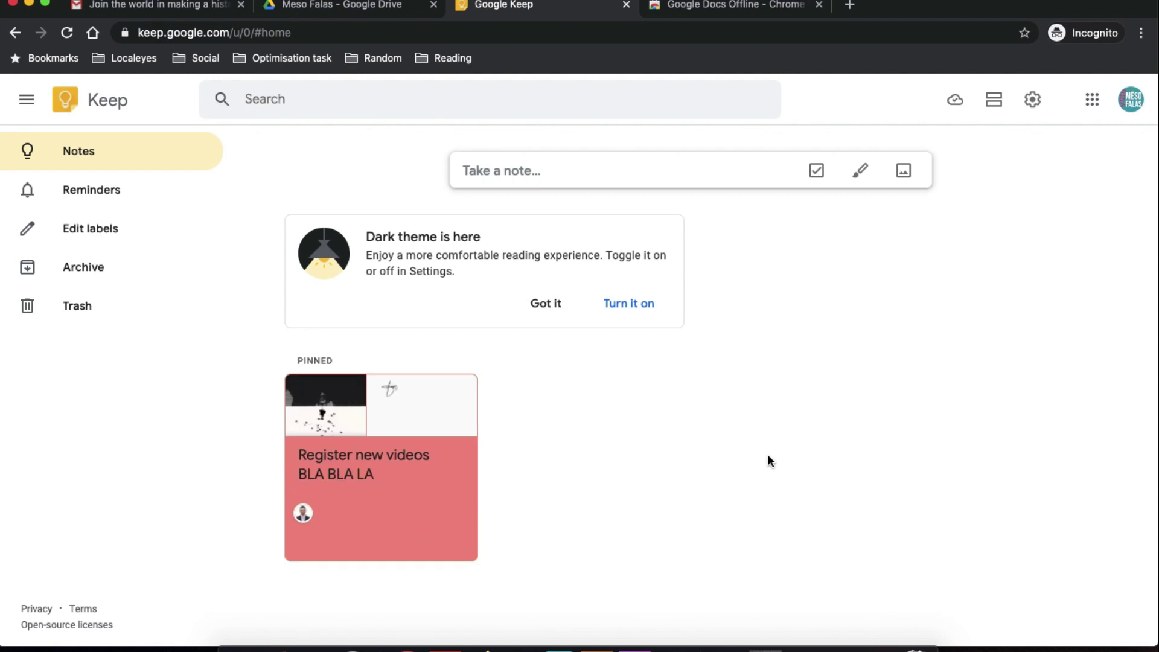
click(615, 302)
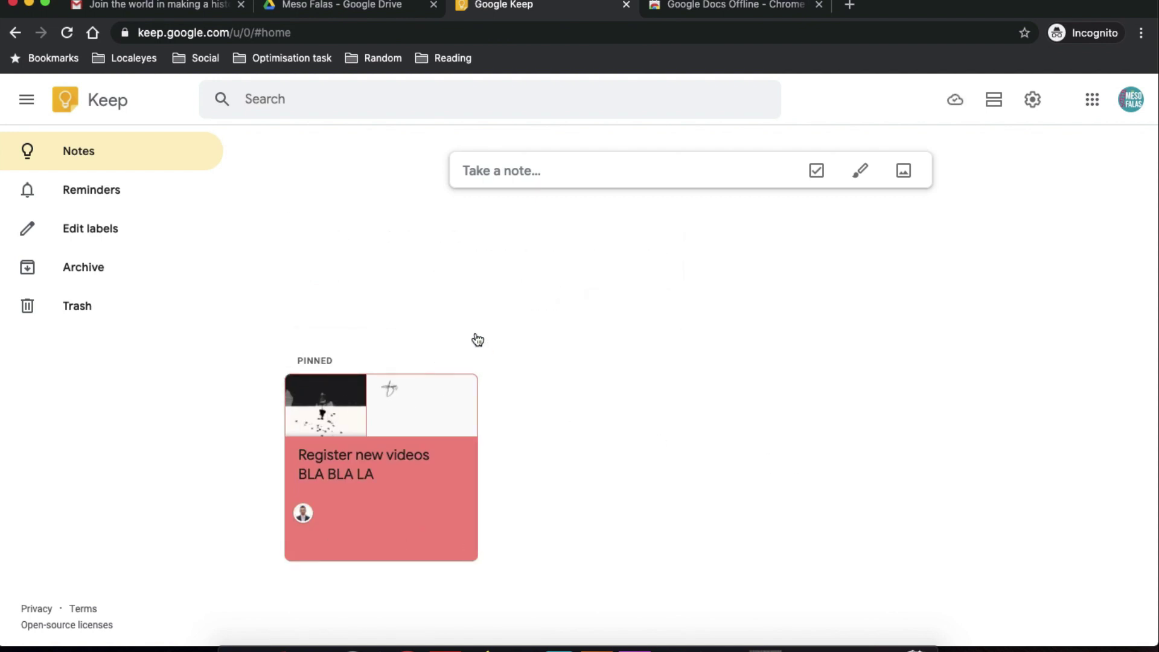
click(114, 208)
click(126, 225)
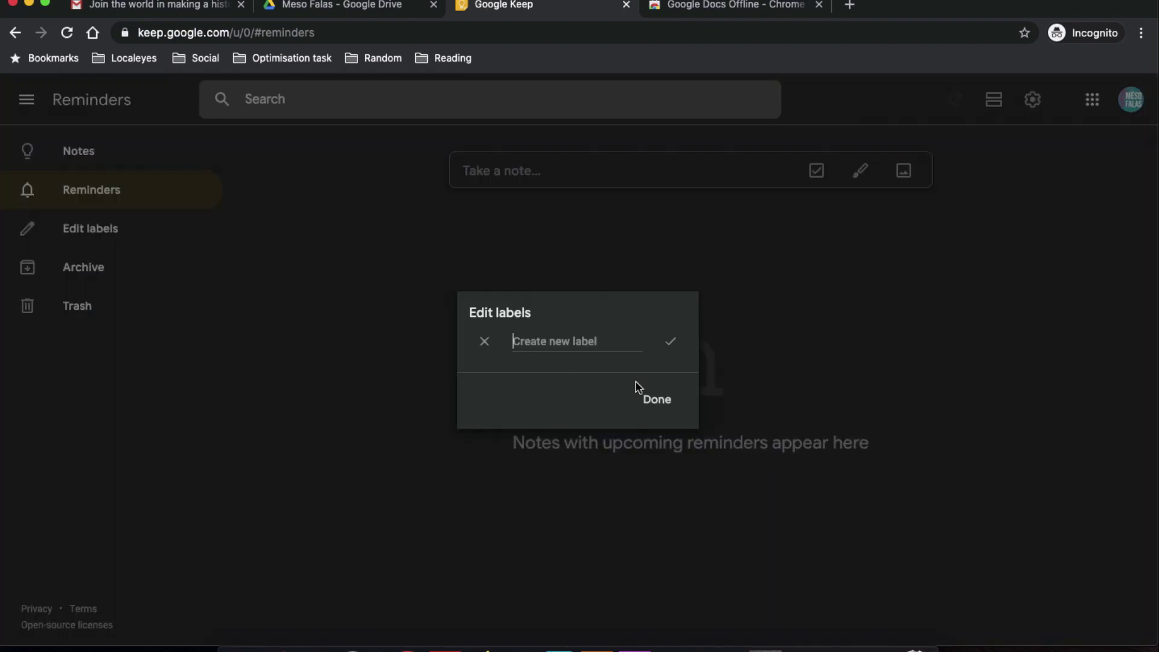
click(652, 397)
click(138, 277)
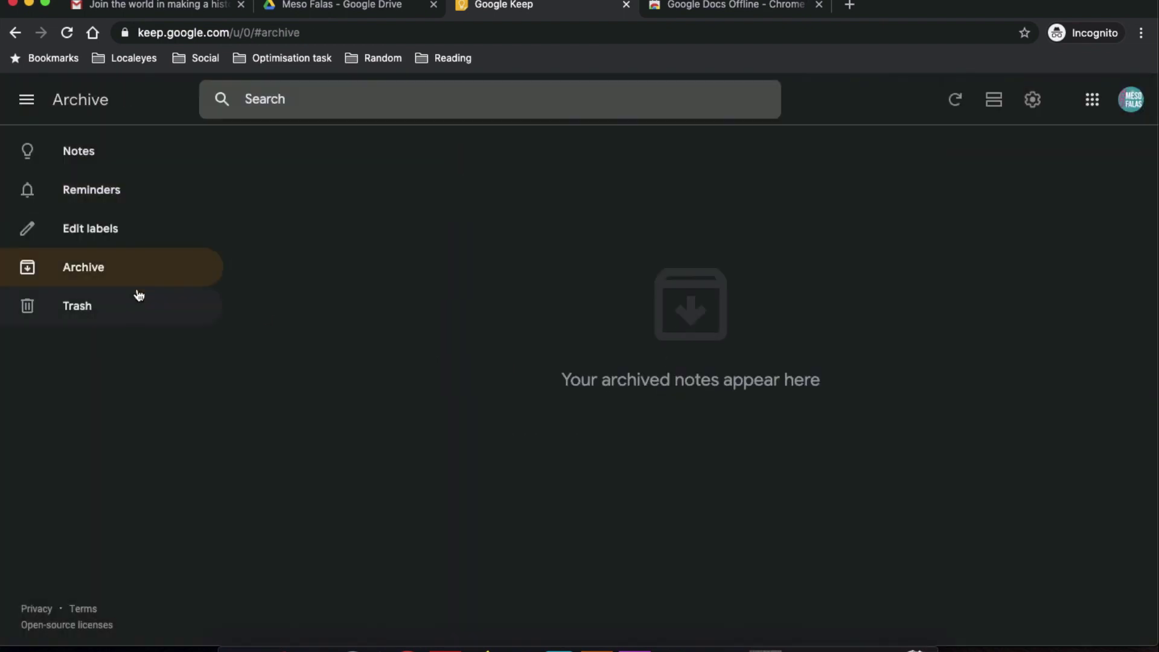
click(139, 296)
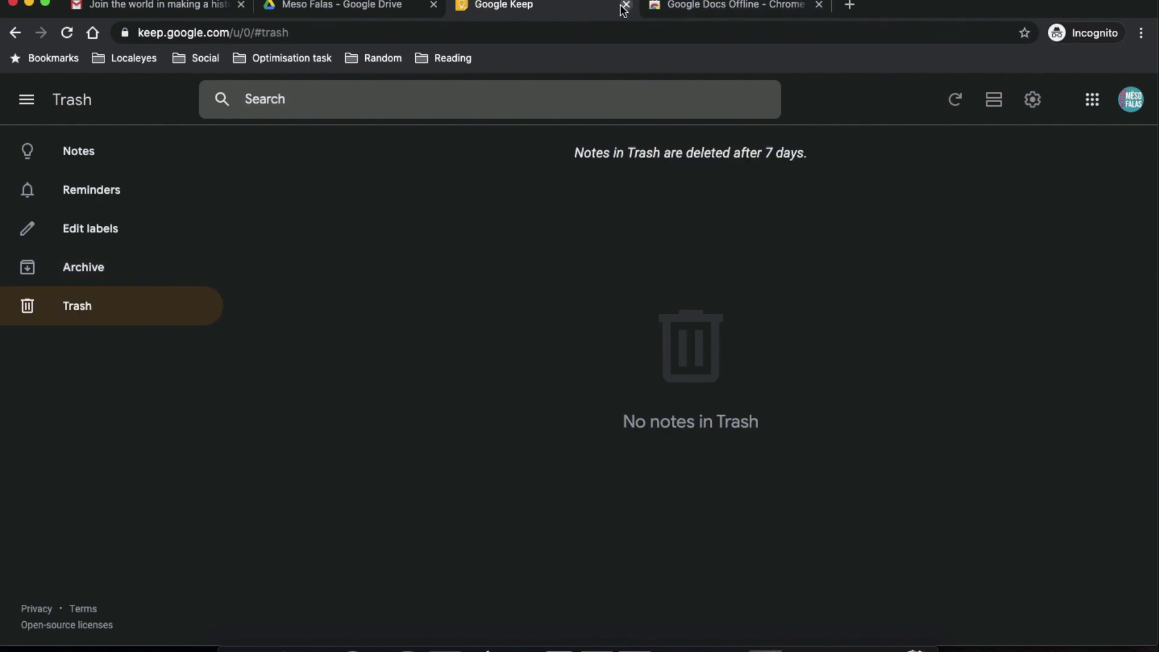
click(625, 5)
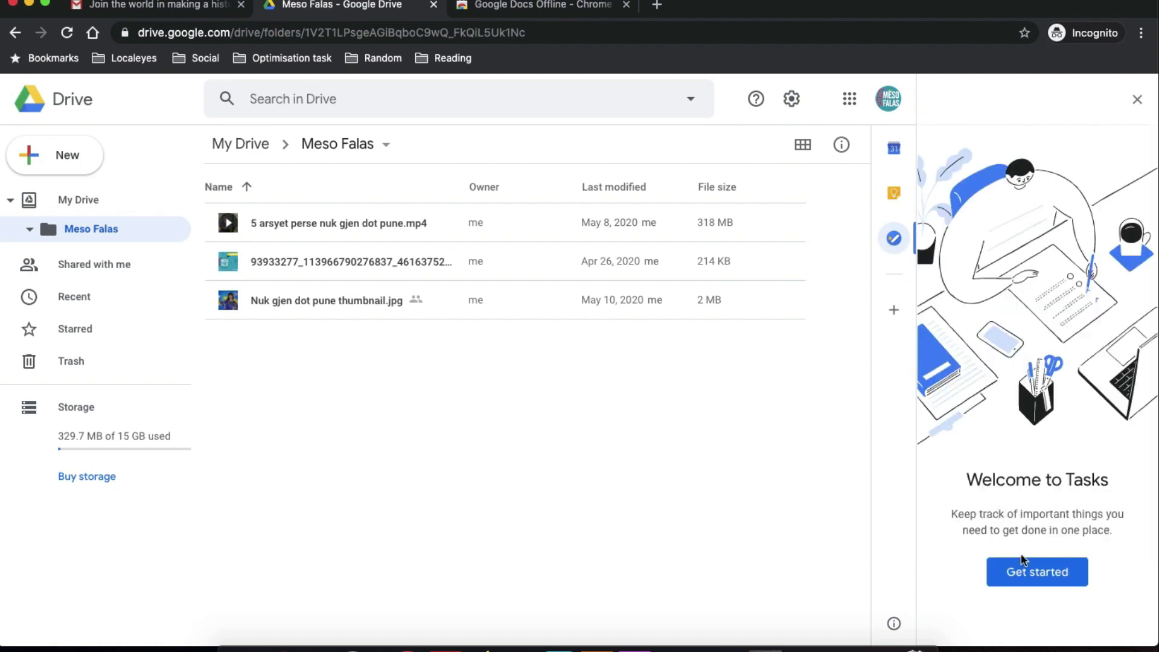
Enter the tasks Shiko kalendarin, Dergo email and Edito video, then open Shiko kalendarin's details.
click(1028, 570)
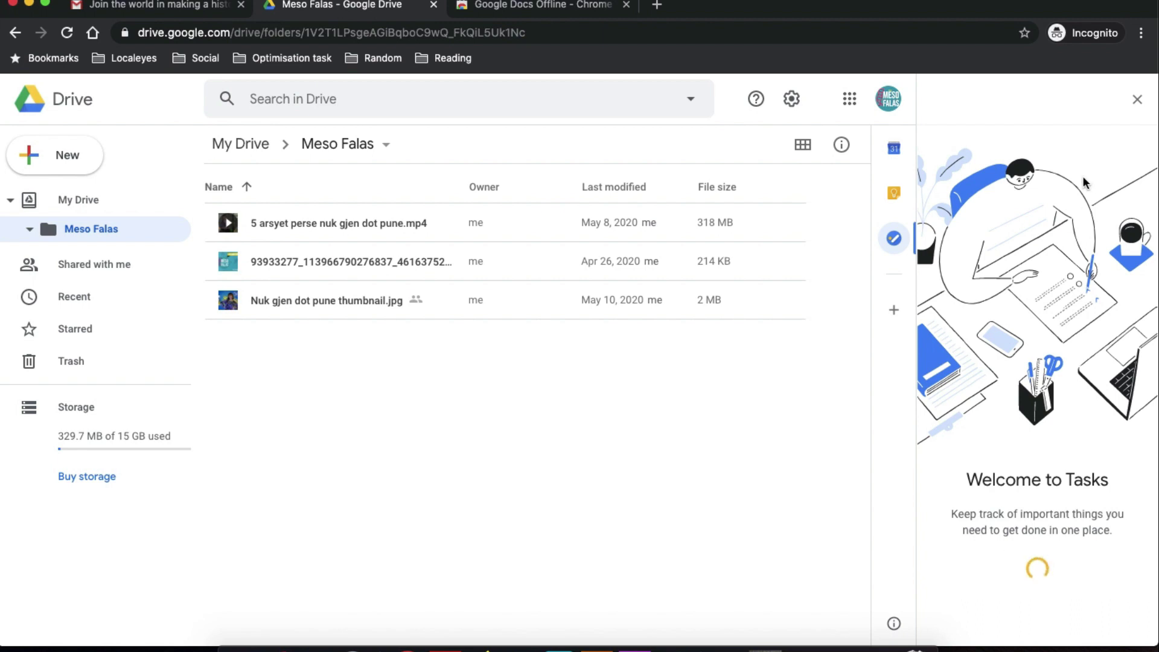
click(996, 151)
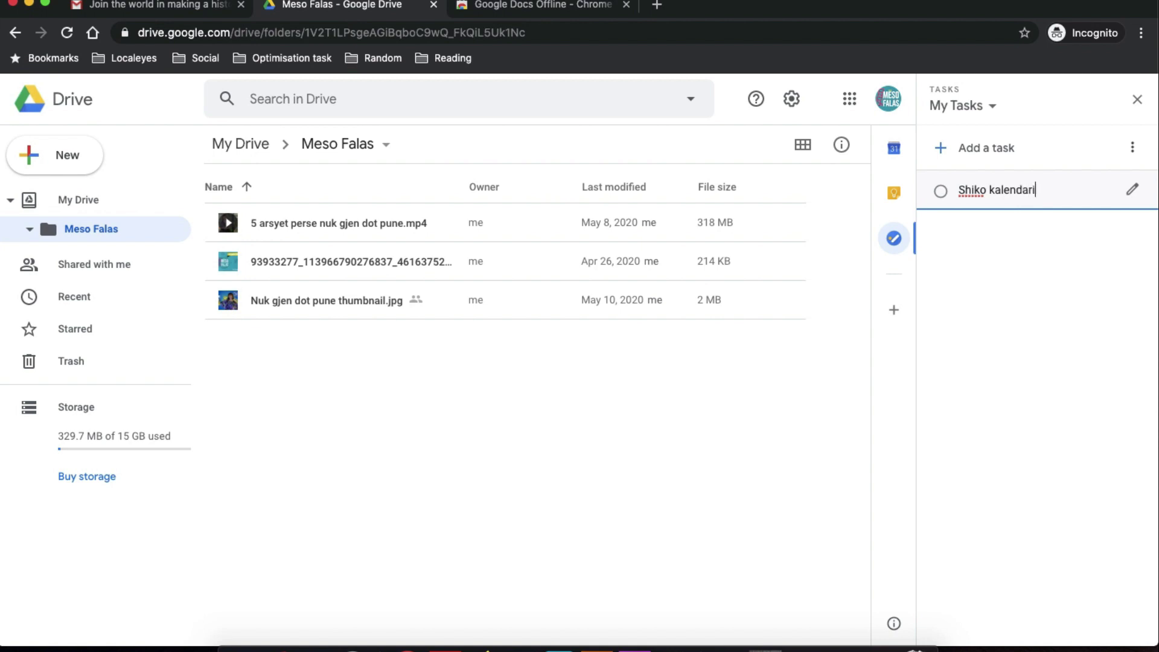
key(Return)
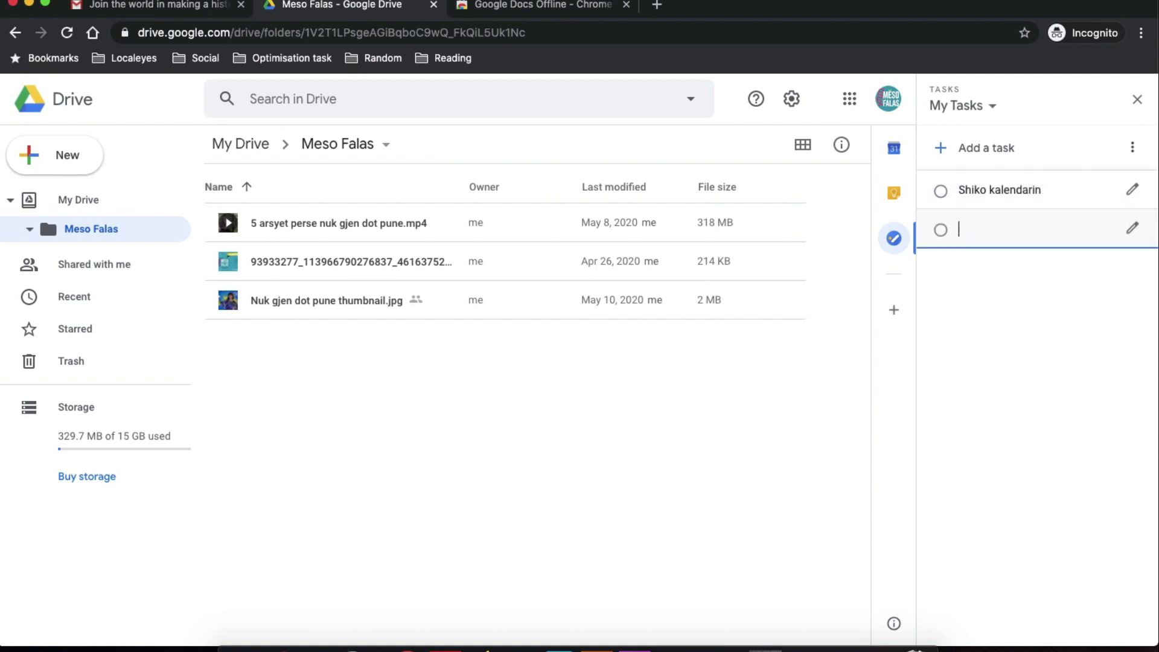
text(Dergo email)
key(Return)
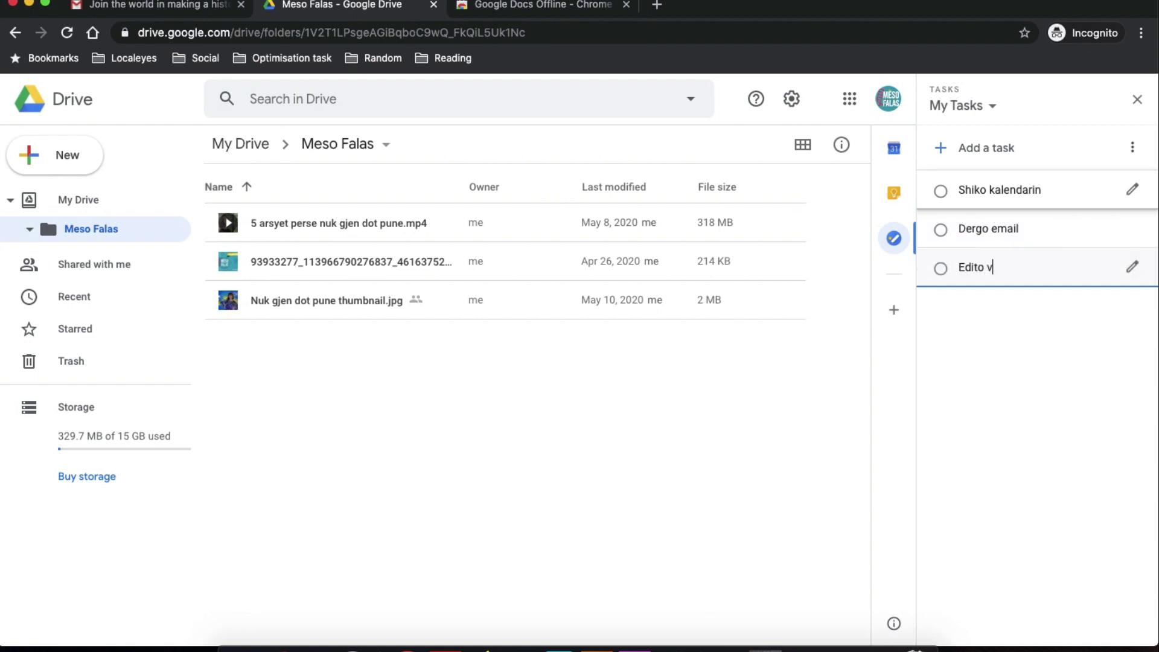
key(Return)
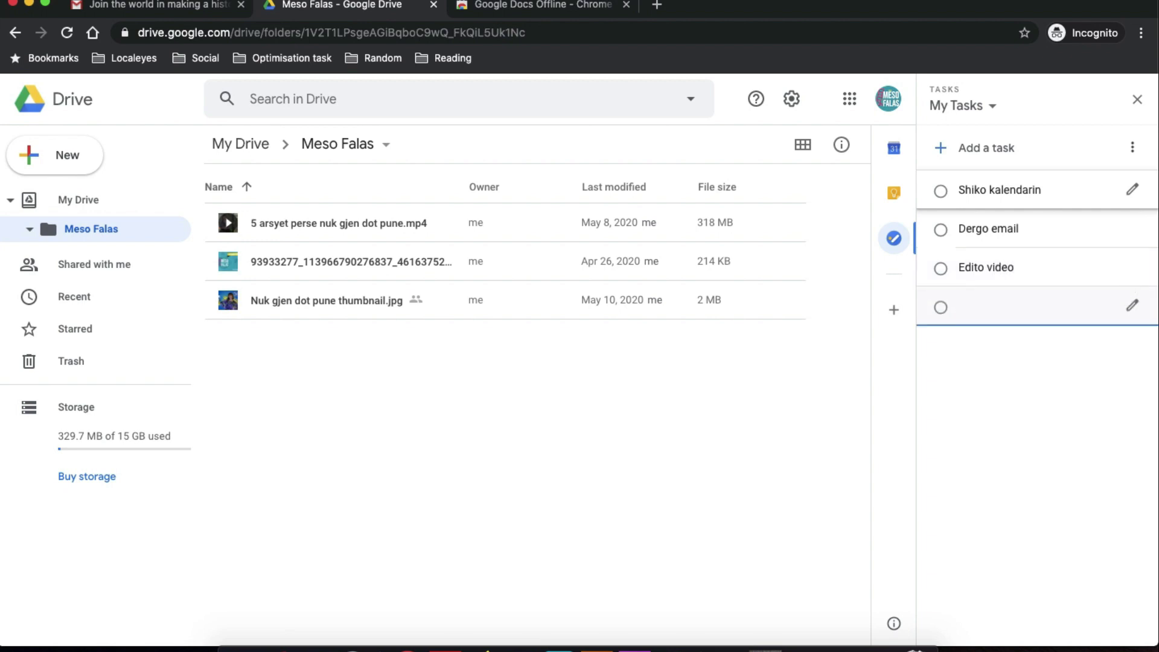
click(1132, 190)
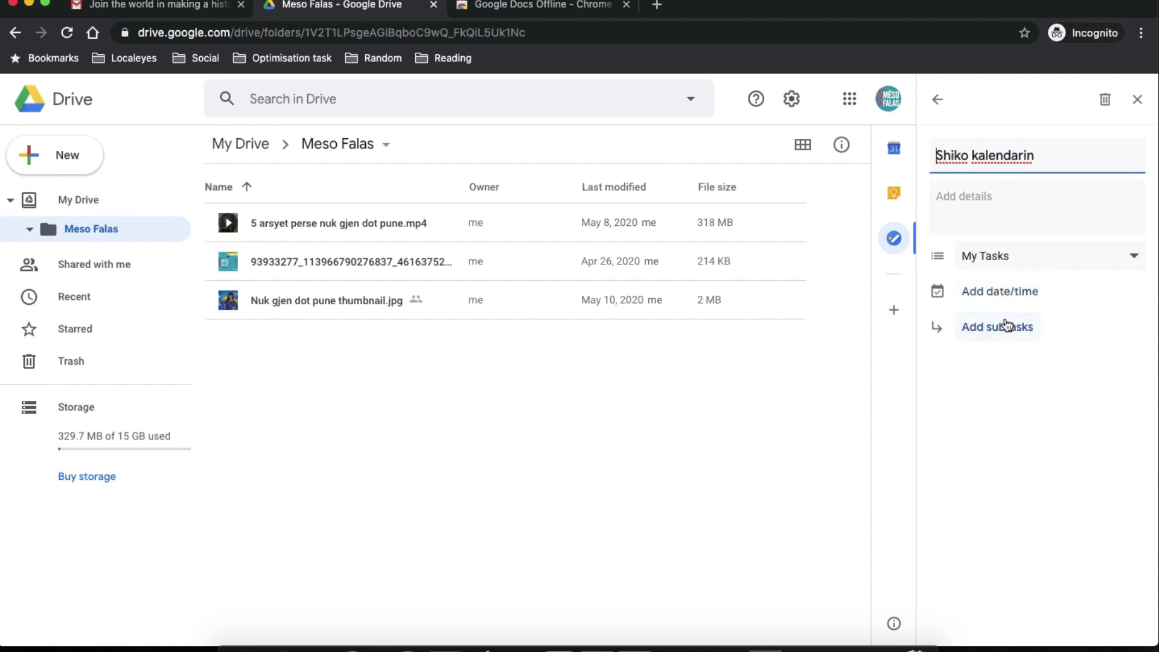
Give Shiko kalendarin a details note and keep it in My Tasks, leaving date and repeat unset.
click(1006, 207)
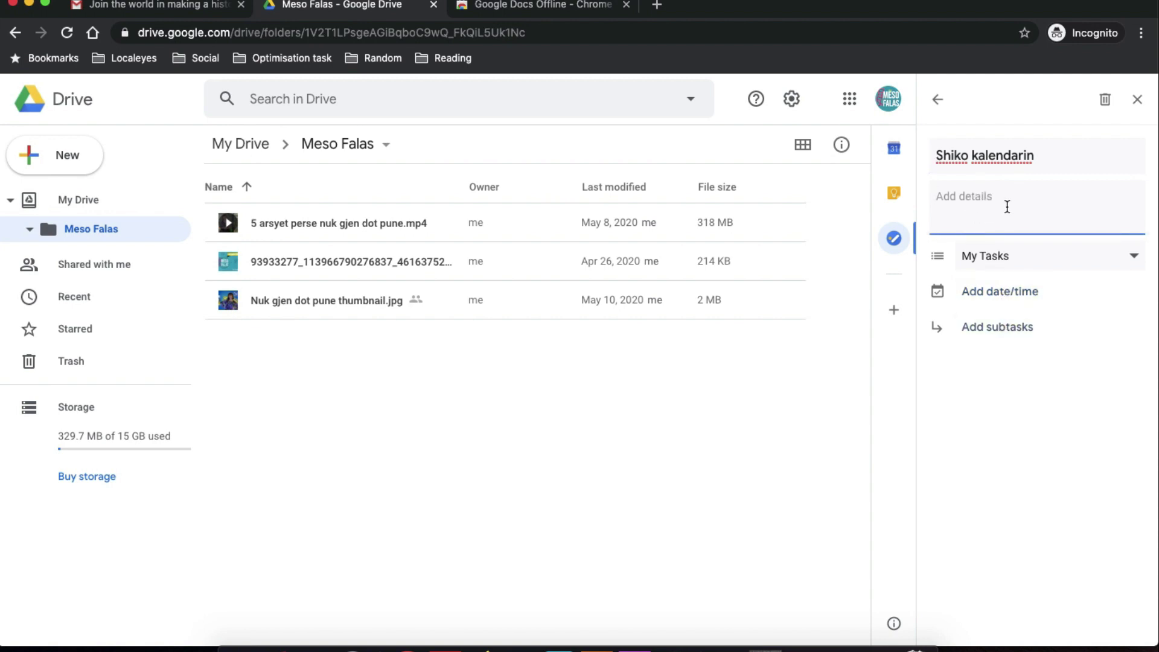
text(nfvnfhvbfnvfjgbnjgbnfg)
click(1050, 256)
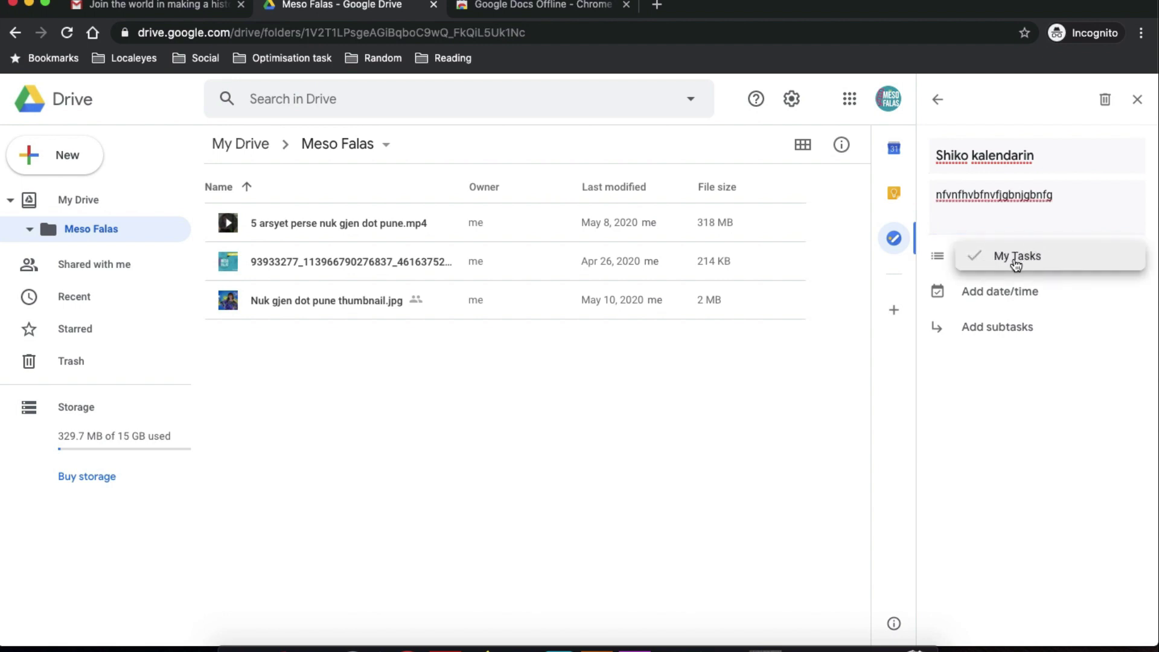
click(1016, 258)
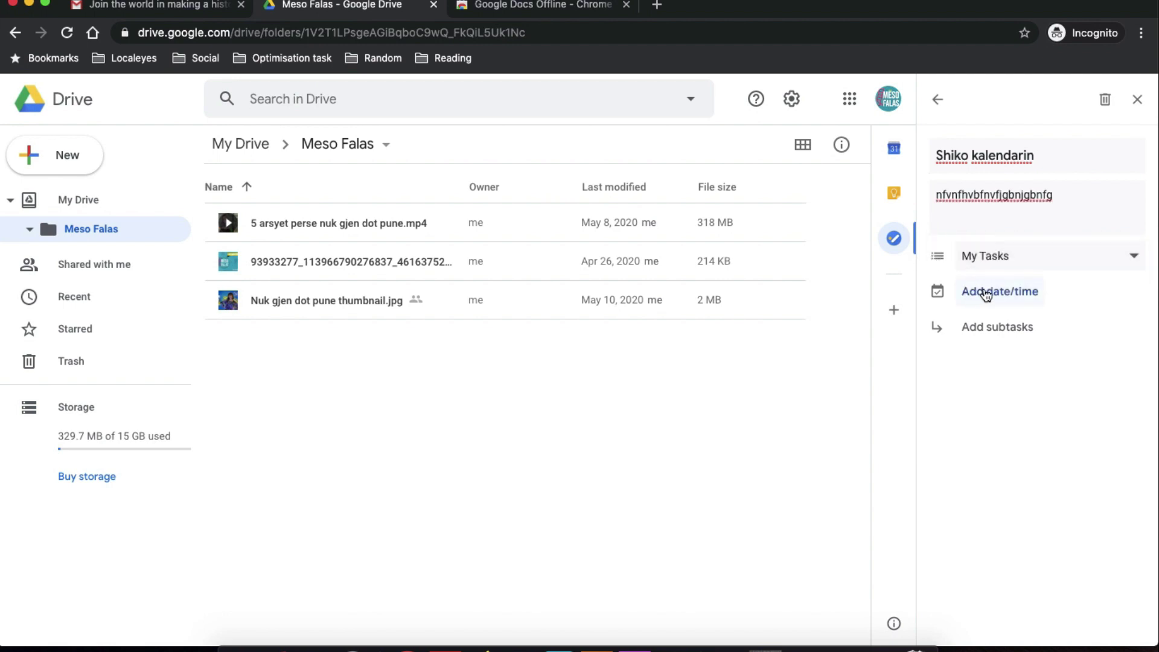
click(985, 292)
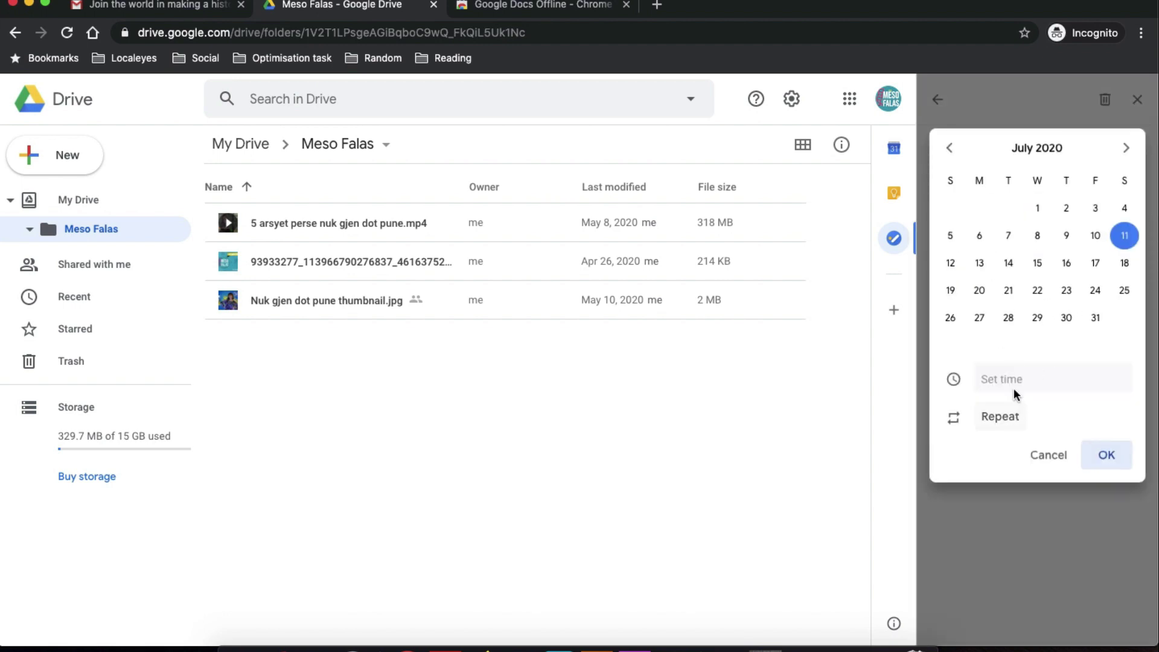
click(997, 416)
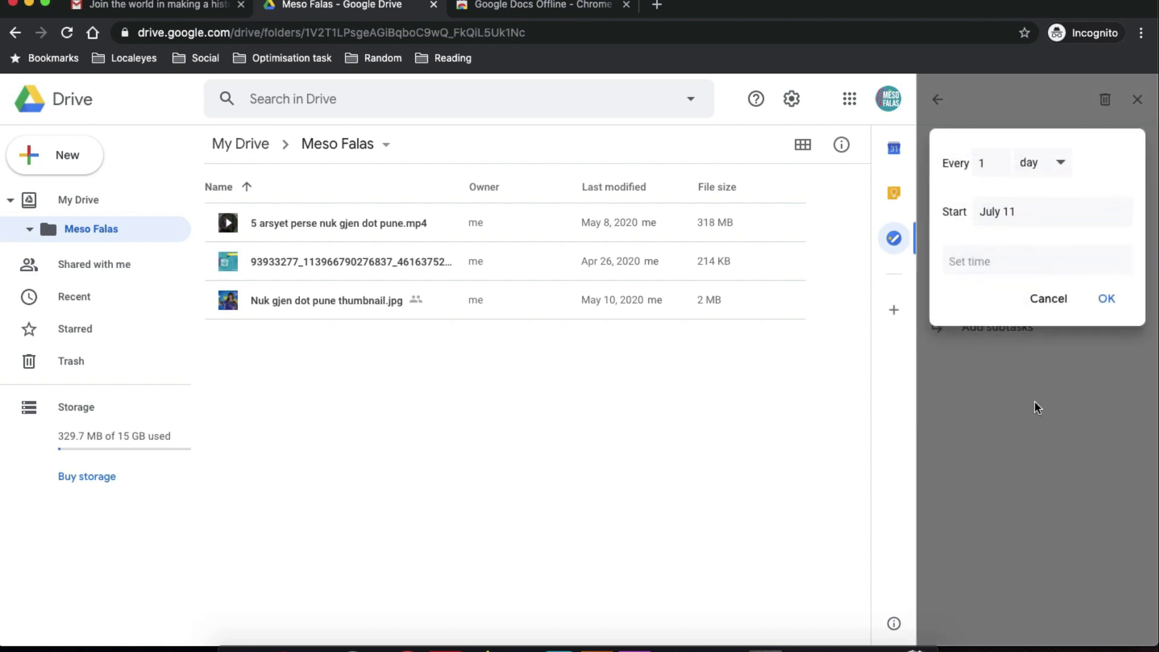
click(1065, 299)
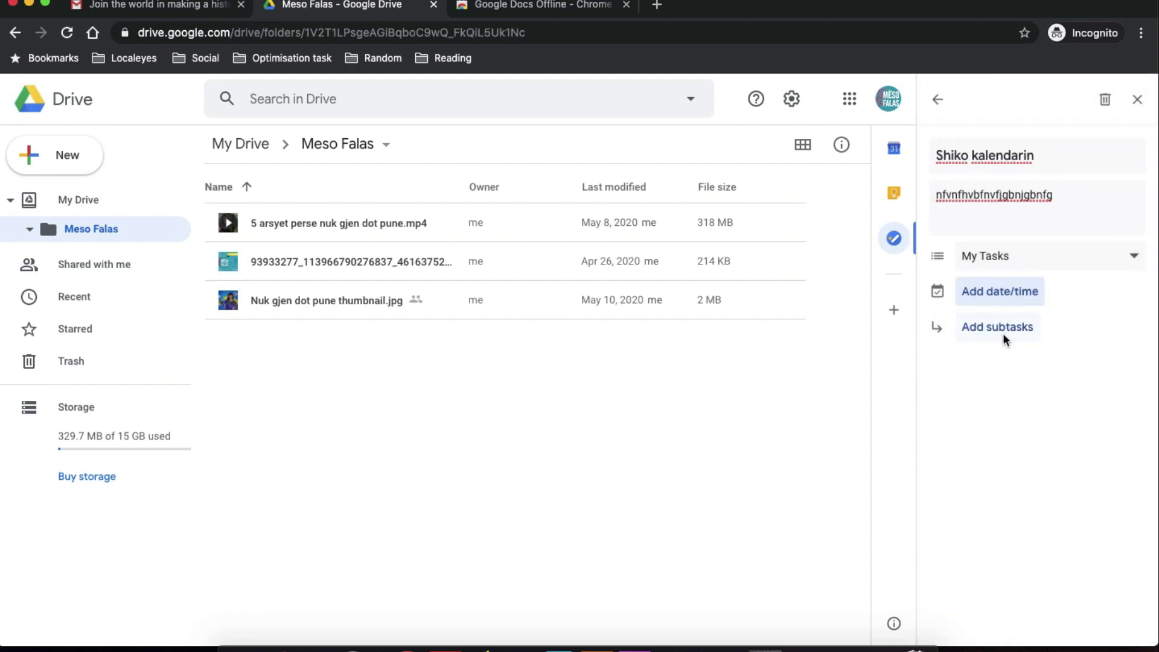
Add subtasks shiko eventet, shto eventet and njofto, then return to the task list.
click(1001, 333)
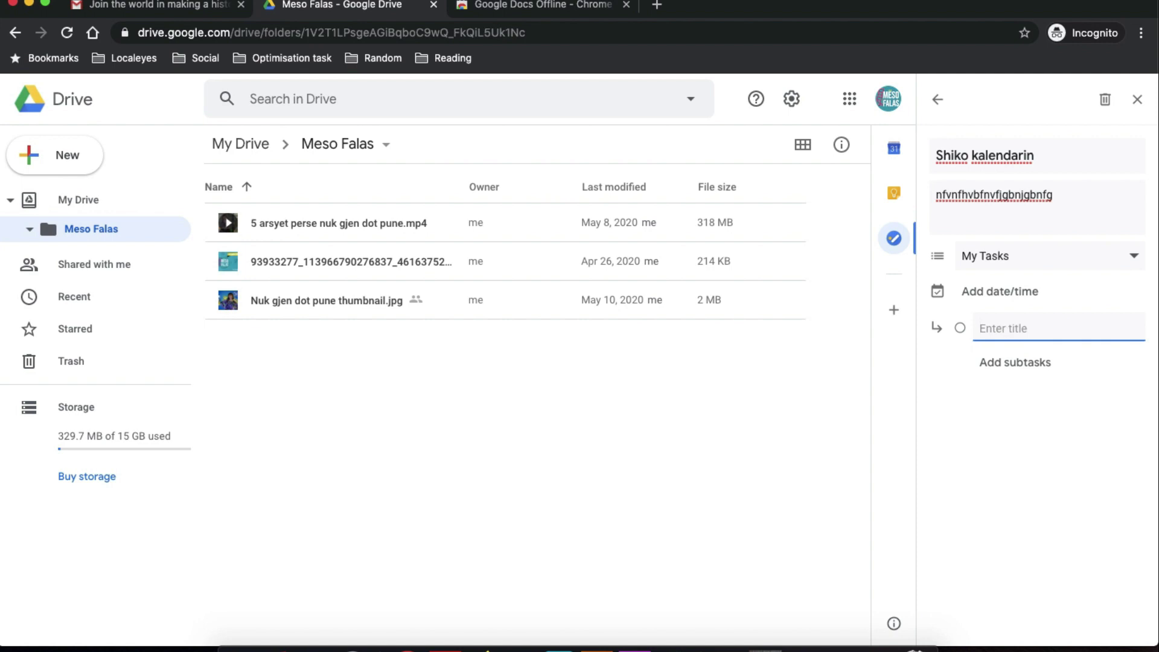
text(shiko eventet)
key(Return)
text(sht)
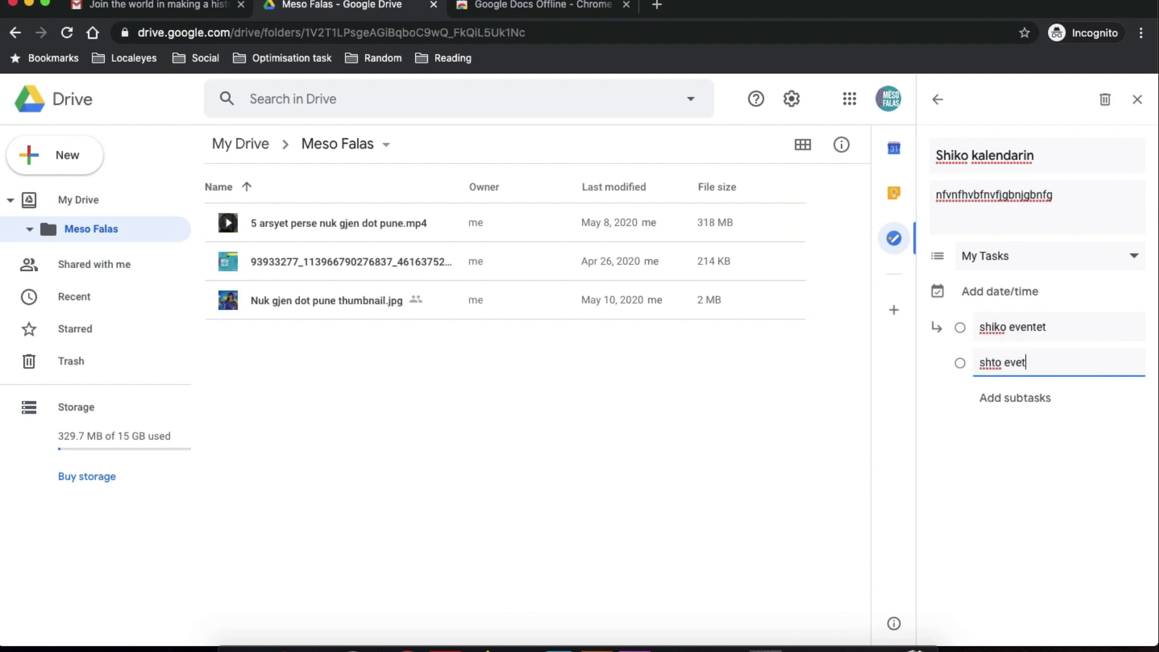
text(o eventet)
key(Return)
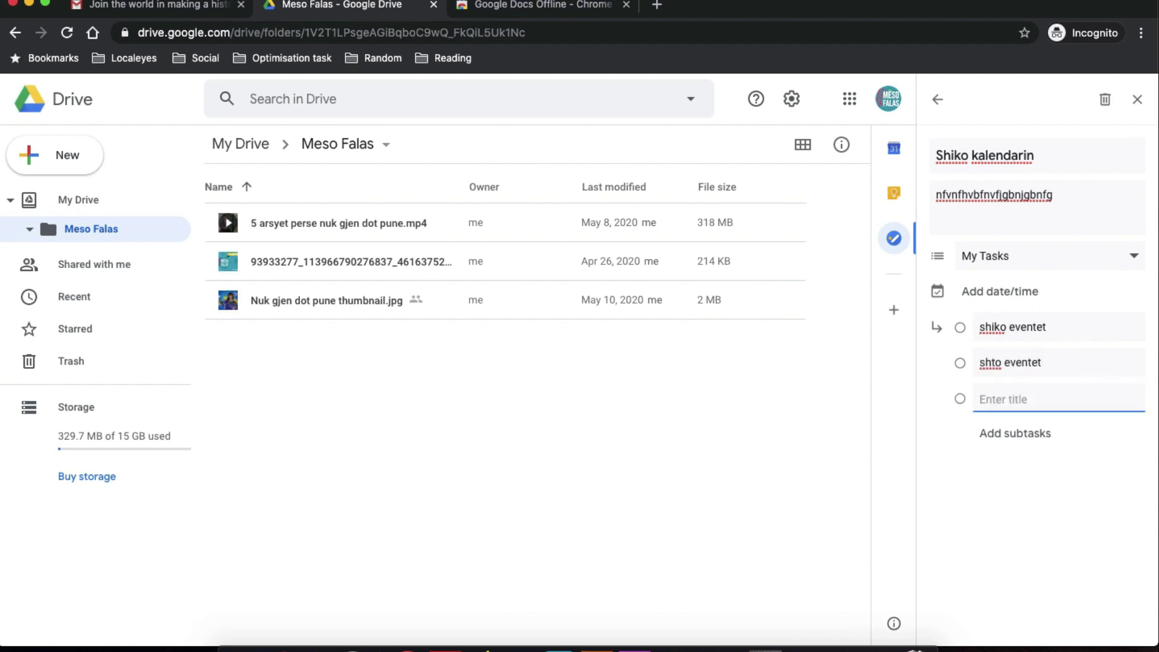
text(njofto)
click(939, 101)
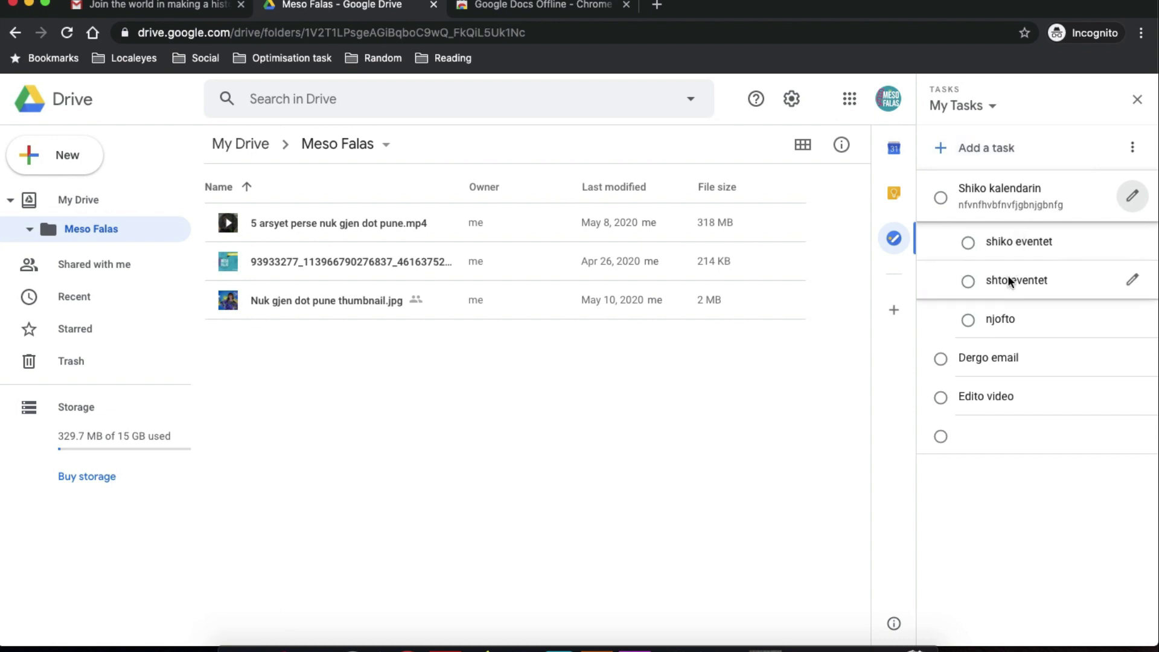
Mark the three subtasks and the Shiko kalendarin task complete.
click(968, 318)
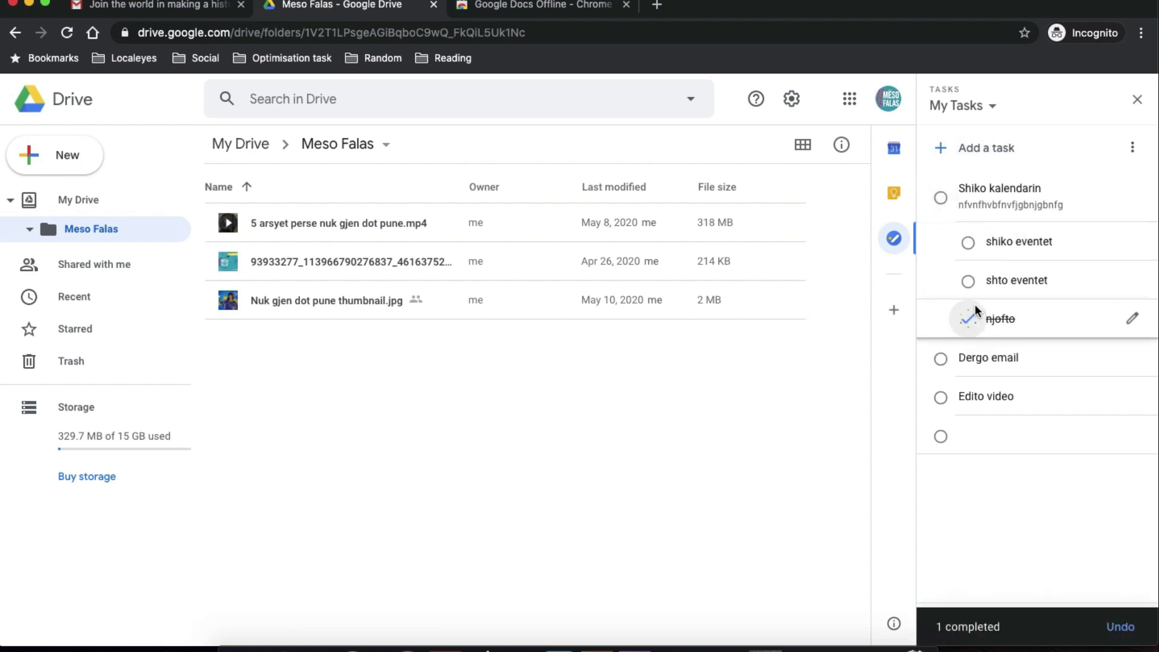
click(968, 279)
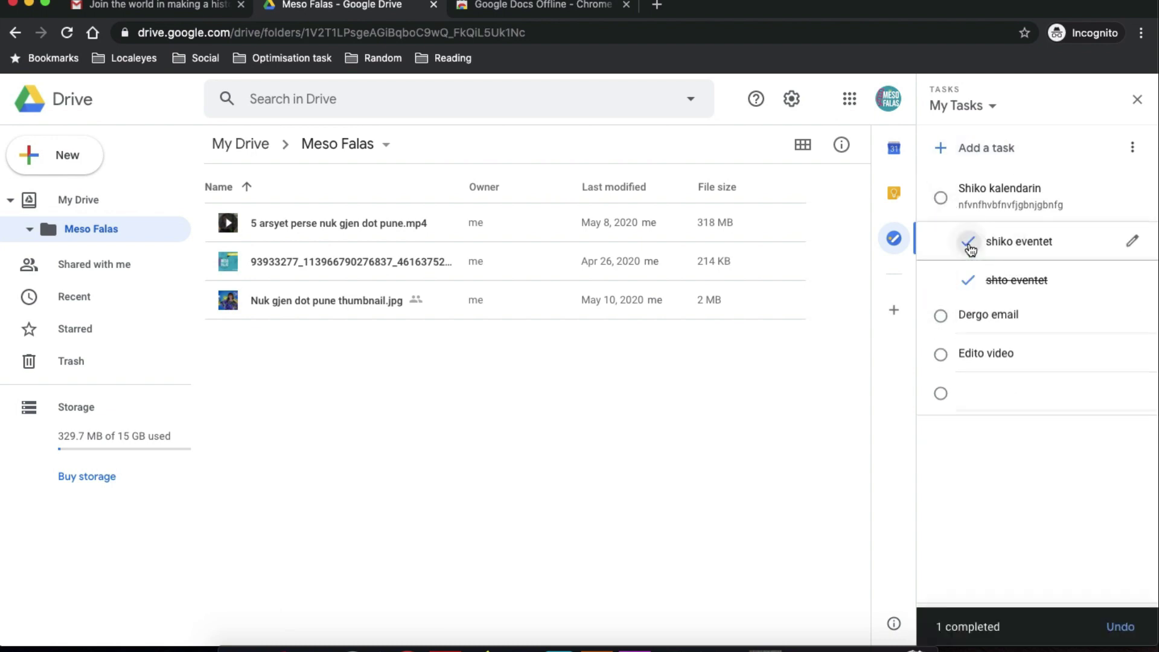
click(968, 243)
click(940, 198)
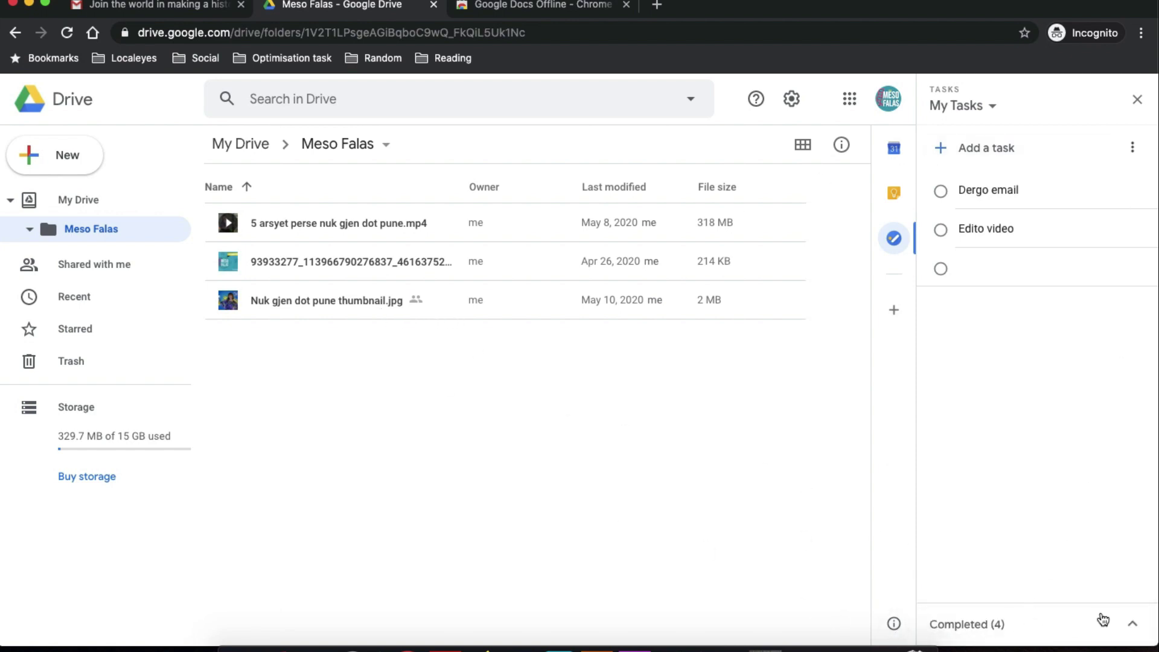
Expand and collapse Completed tasks, close the Tasks panel, and open the add-ons marketplace.
click(1124, 621)
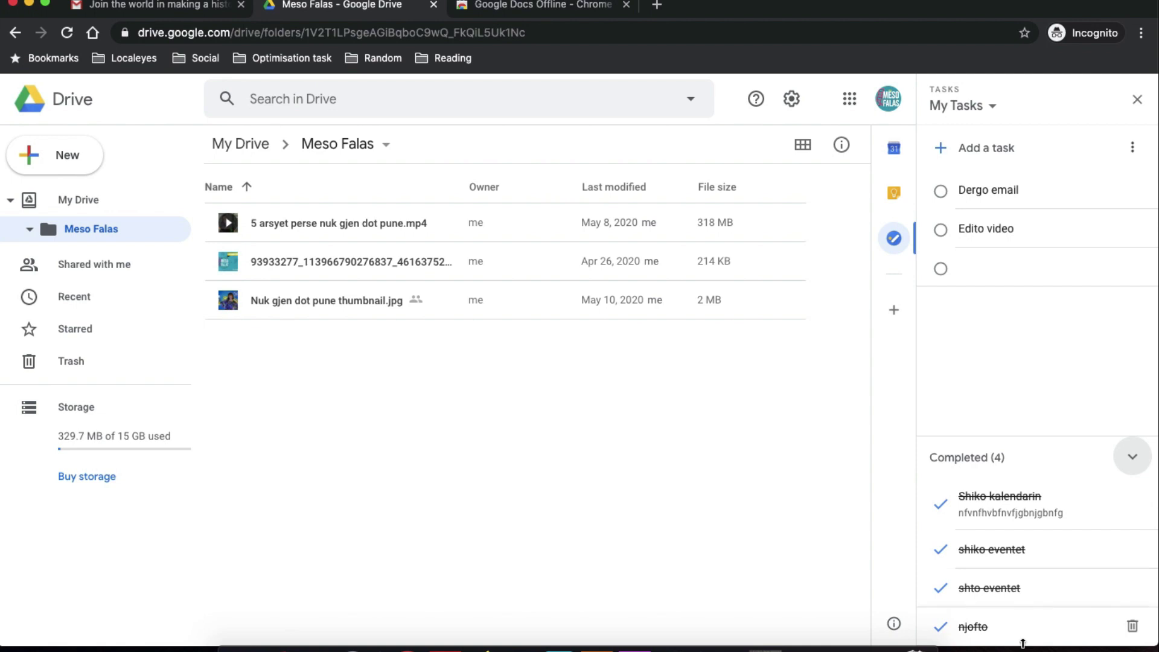
click(1132, 469)
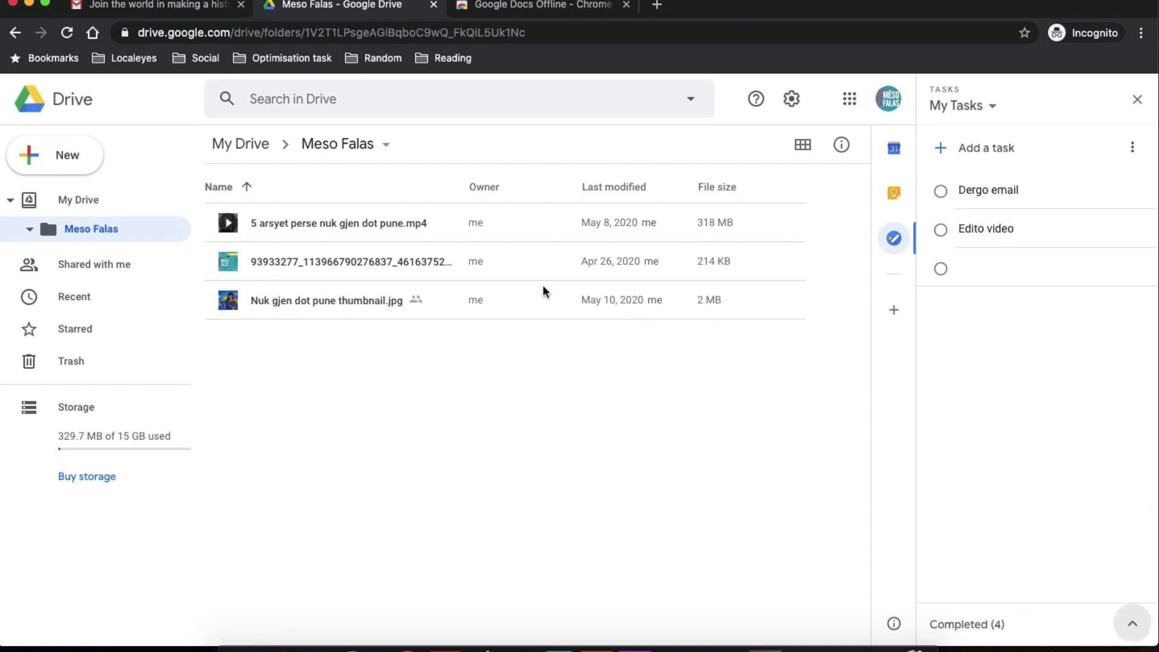
click(1136, 100)
click(1137, 317)
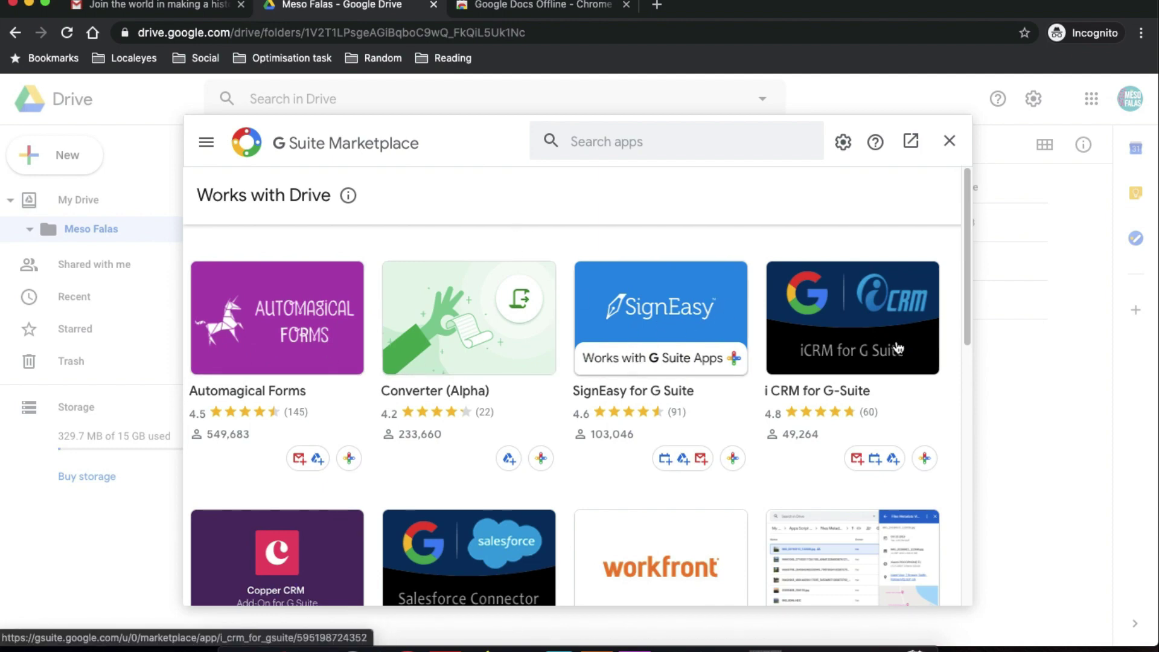
Scroll the G Suite Marketplace, filter it to Works with Sheets, then close it.
scroll(901, 349, down, 1)
scroll(901, 349, down, 3)
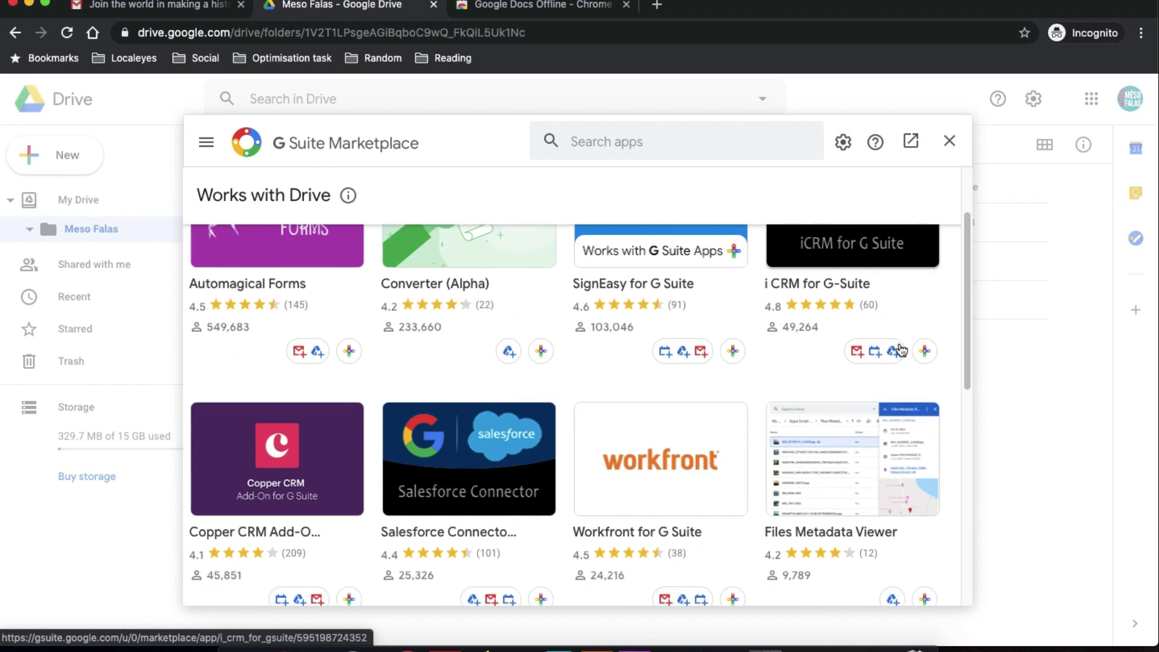
scroll(896, 465, down, 2)
scroll(895, 465, down, 6)
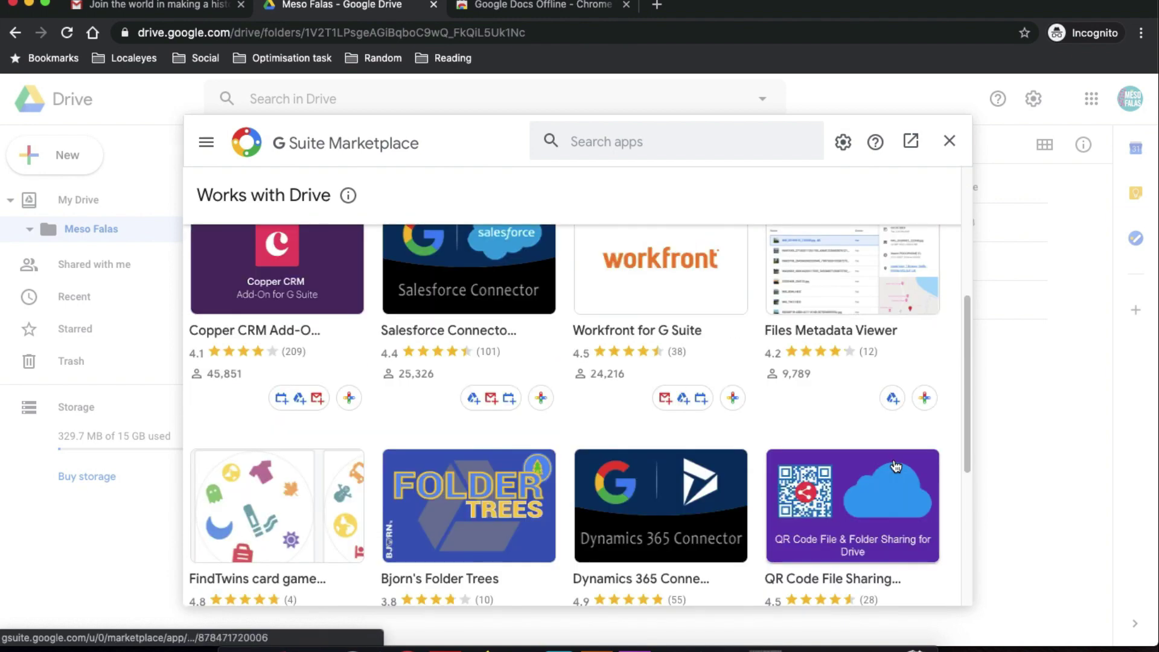
scroll(896, 465, down, 7)
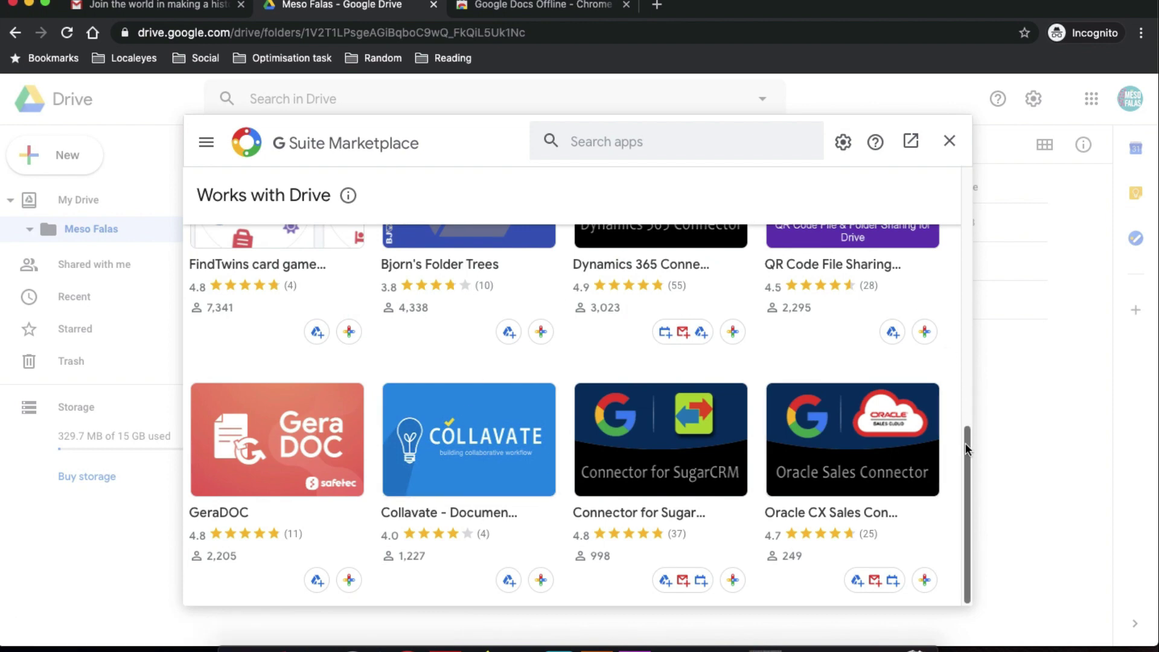
scroll(621, 419, up, 15)
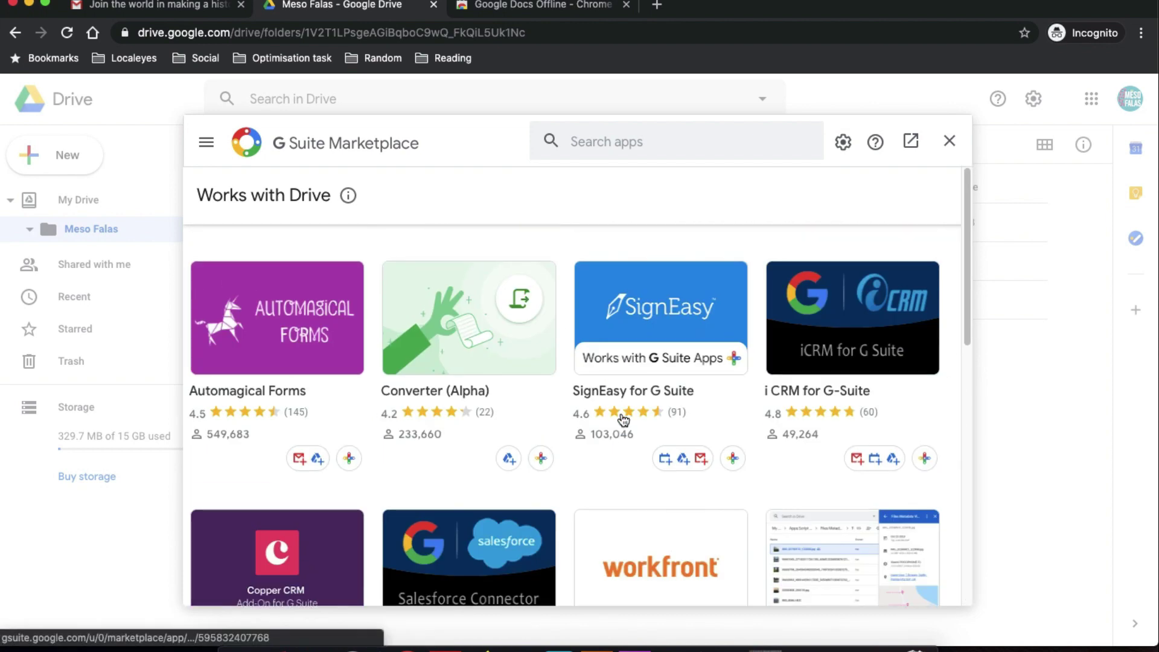
click(205, 142)
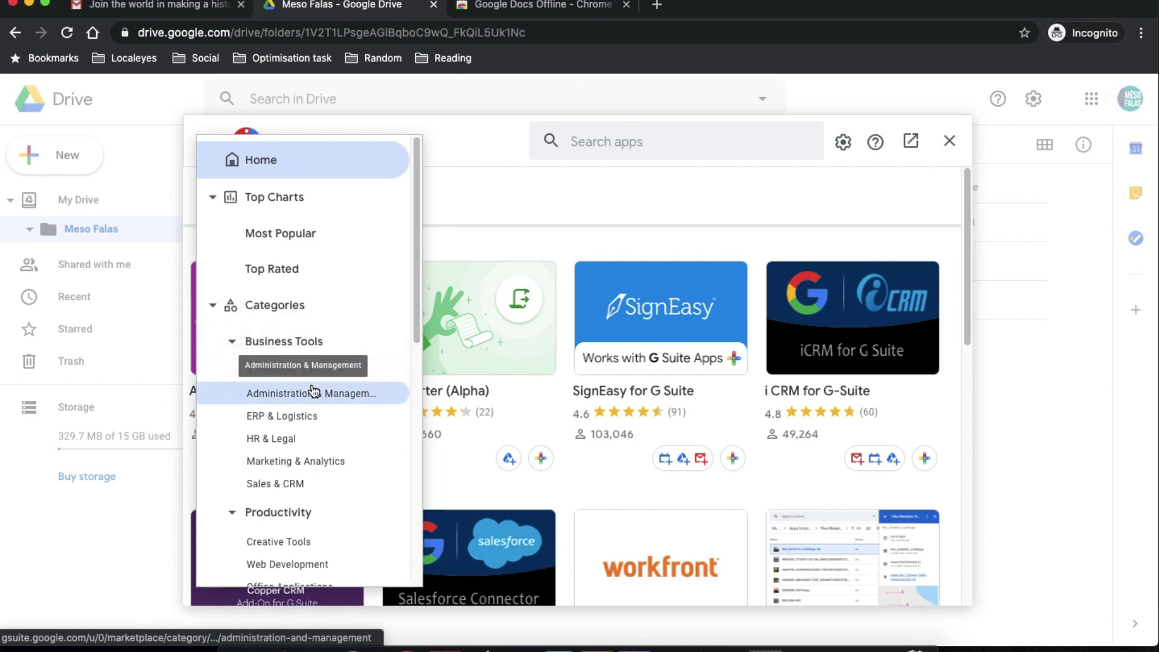
scroll(310, 393, down, 6)
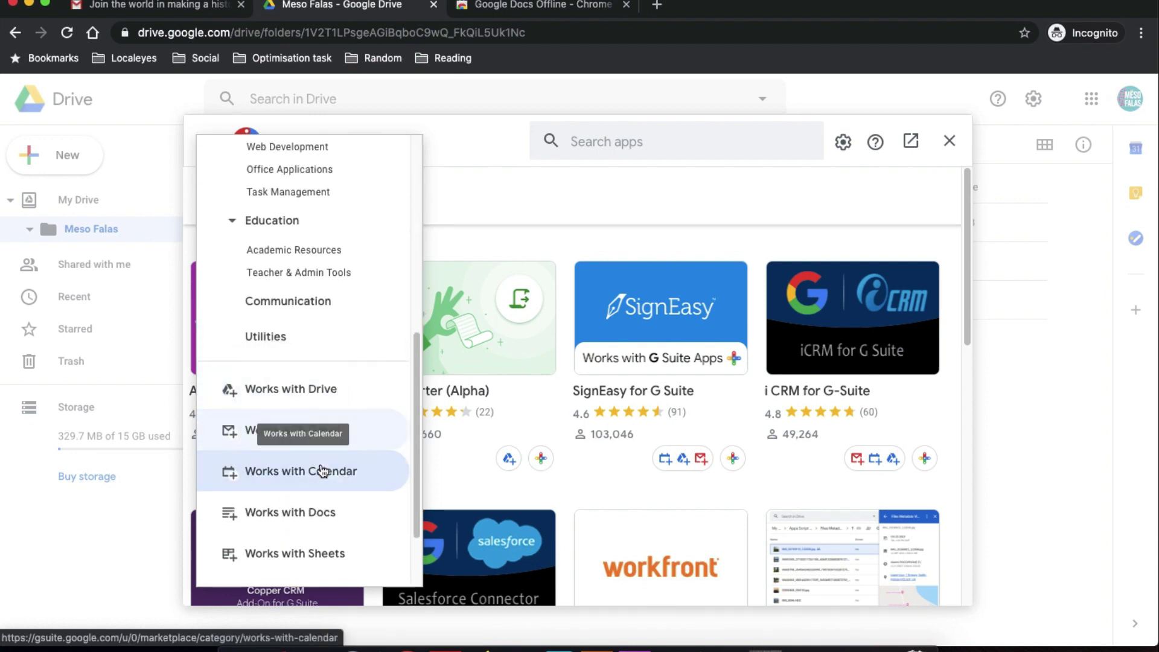
click(323, 556)
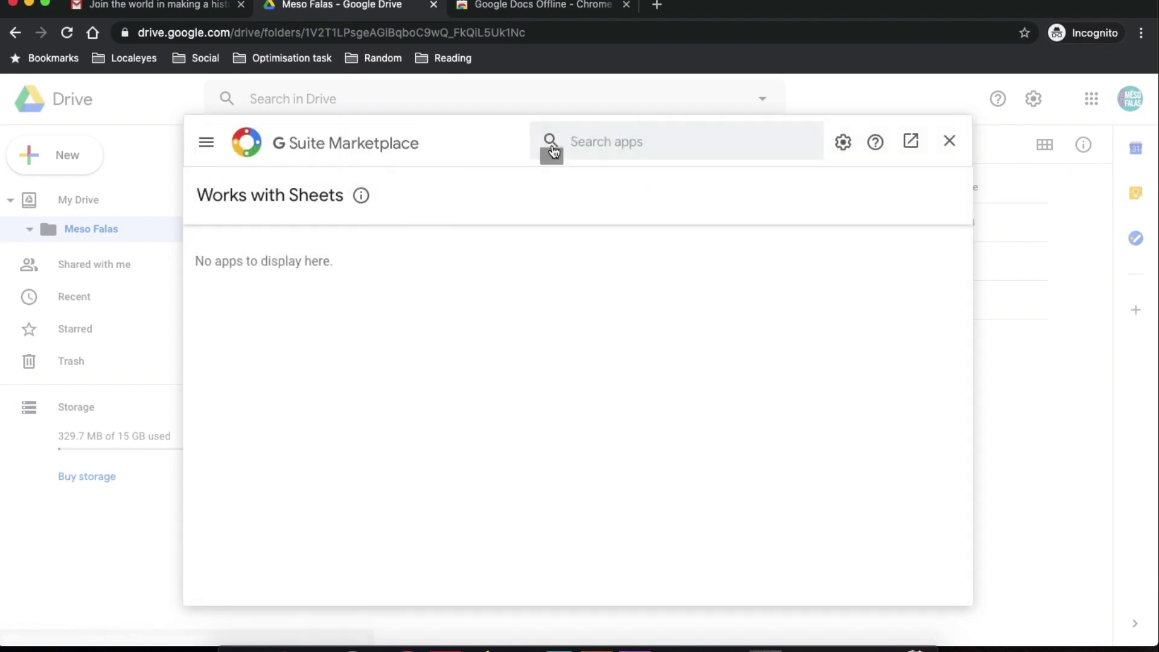
click(958, 148)
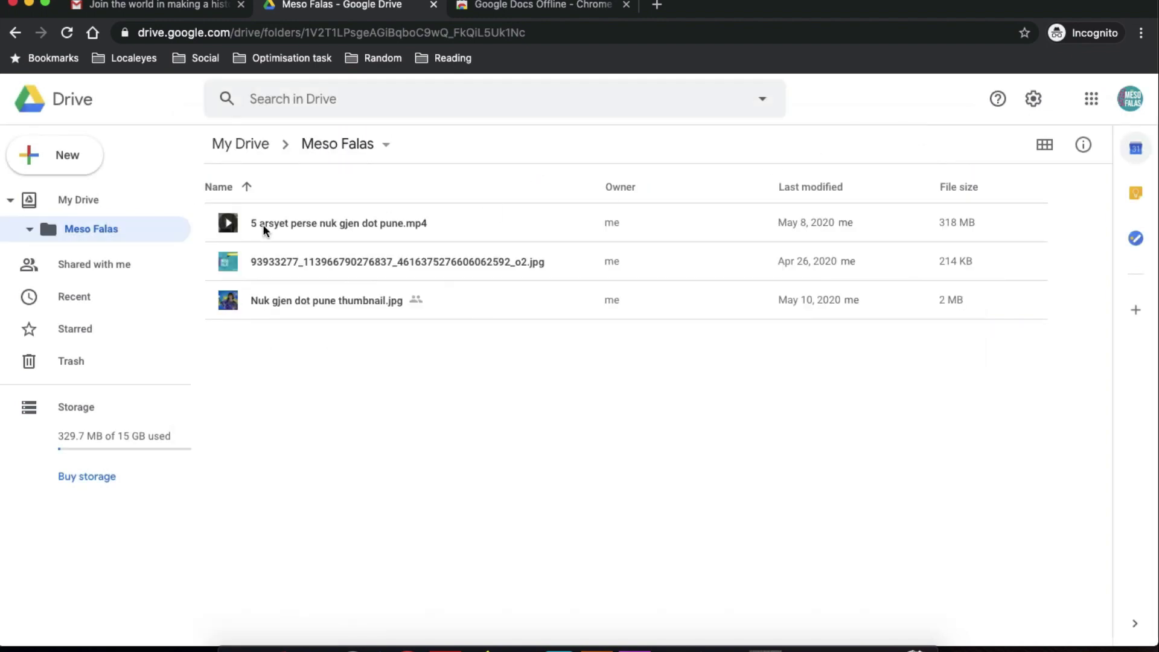
Make a 'Testing' folder at the top level of My Drive.
click(67, 200)
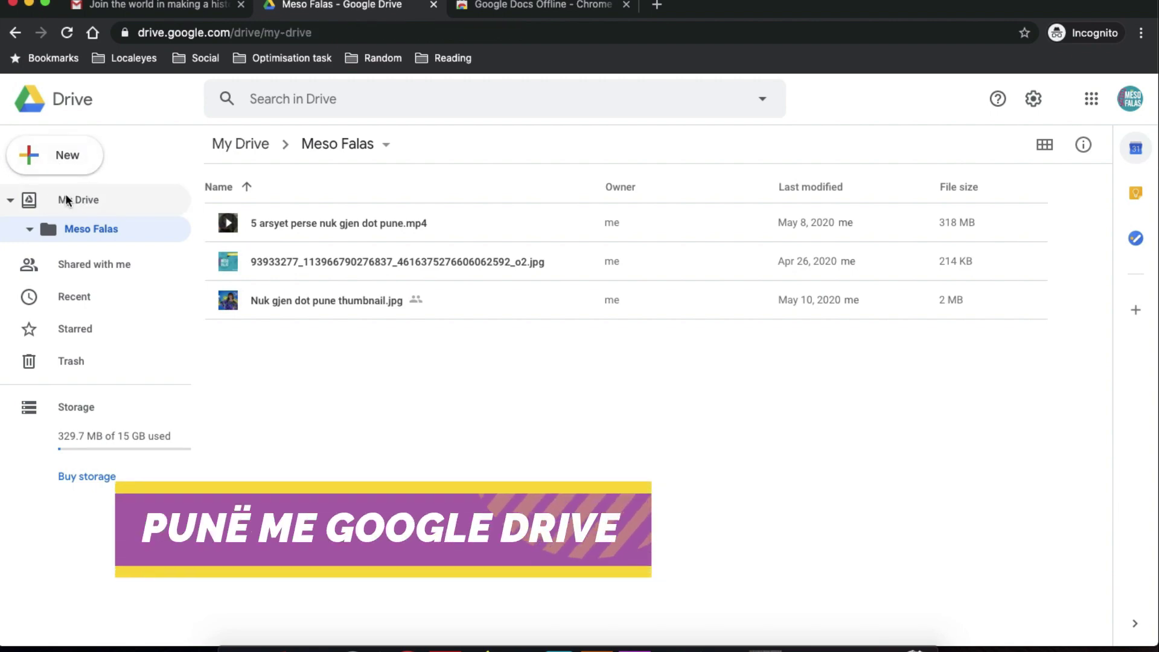
click(60, 153)
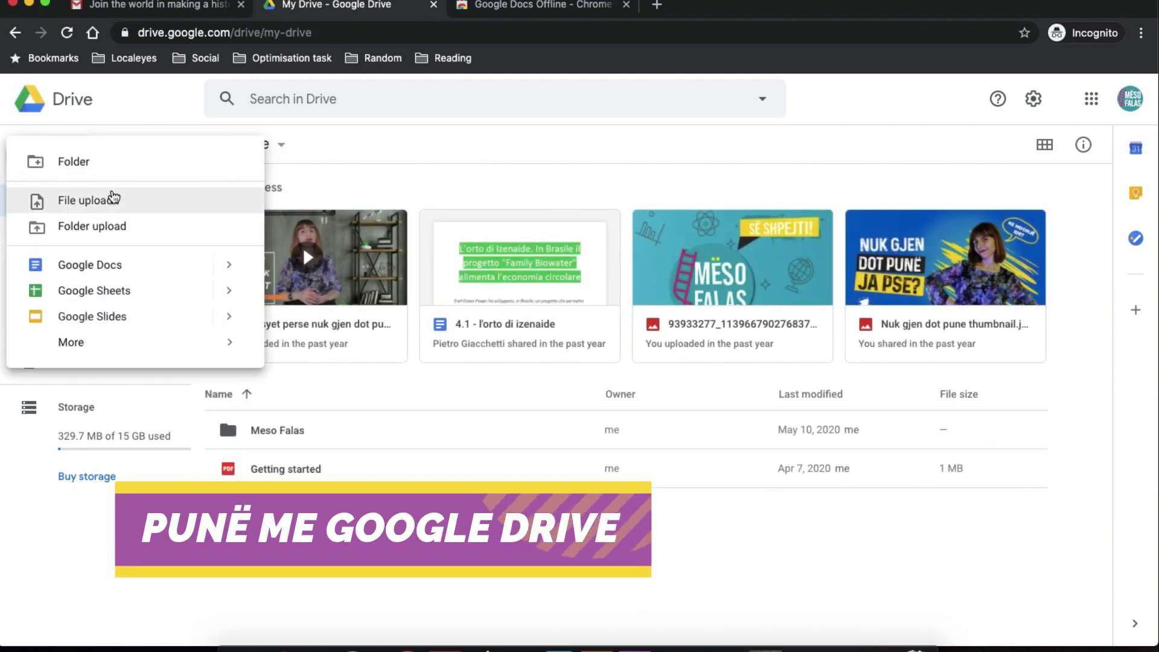
click(103, 162)
text(T)
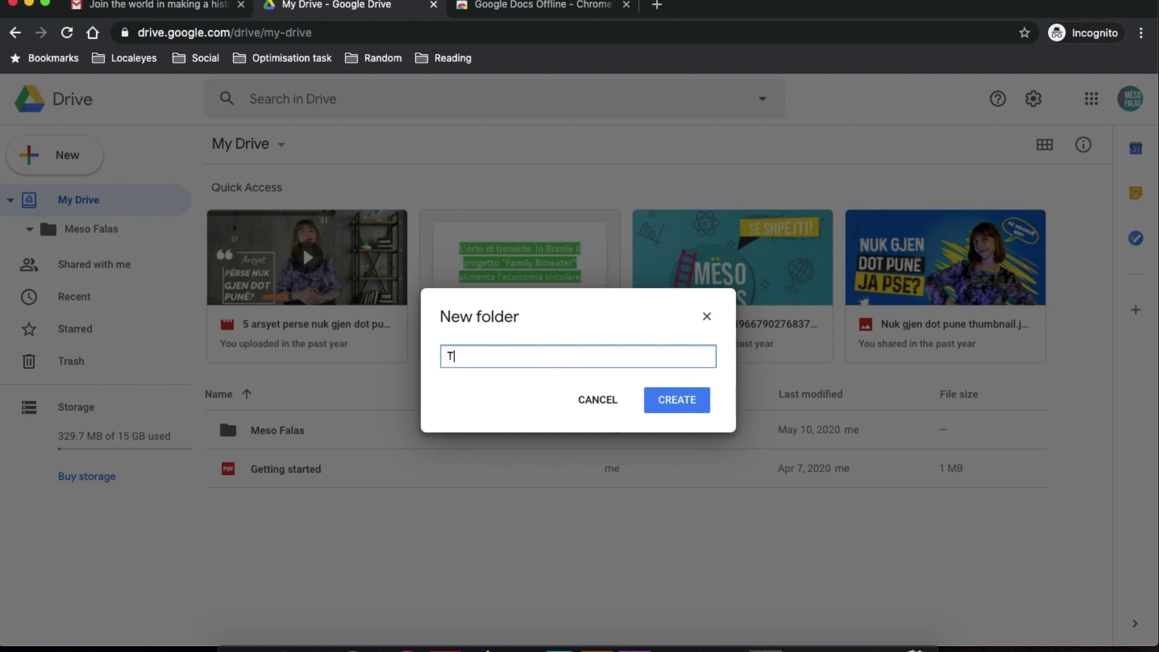
text(esting)
key(Return)
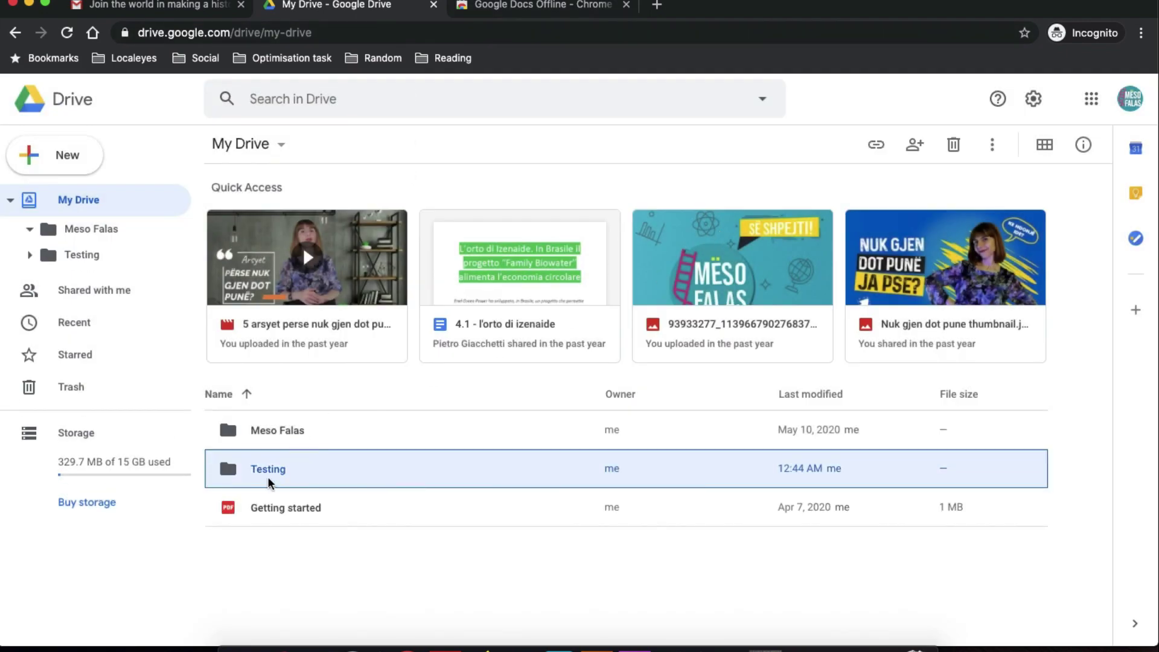
Change the Testing folder's colour to red.
right_click(264, 469)
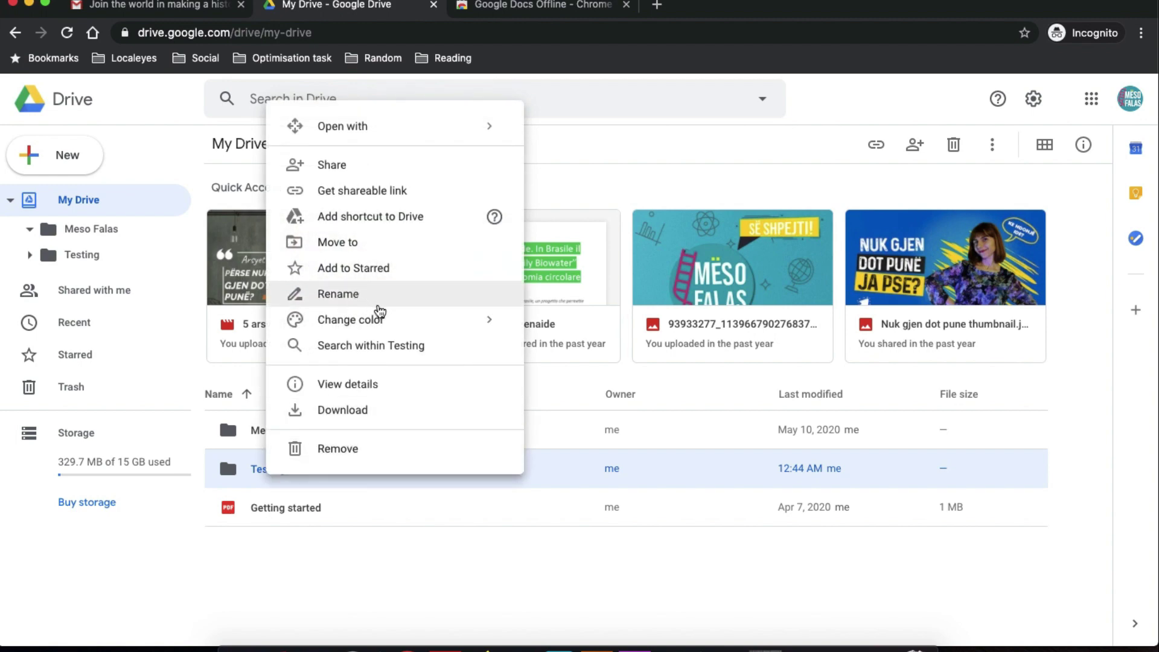
mouse_move(427, 319)
click(621, 333)
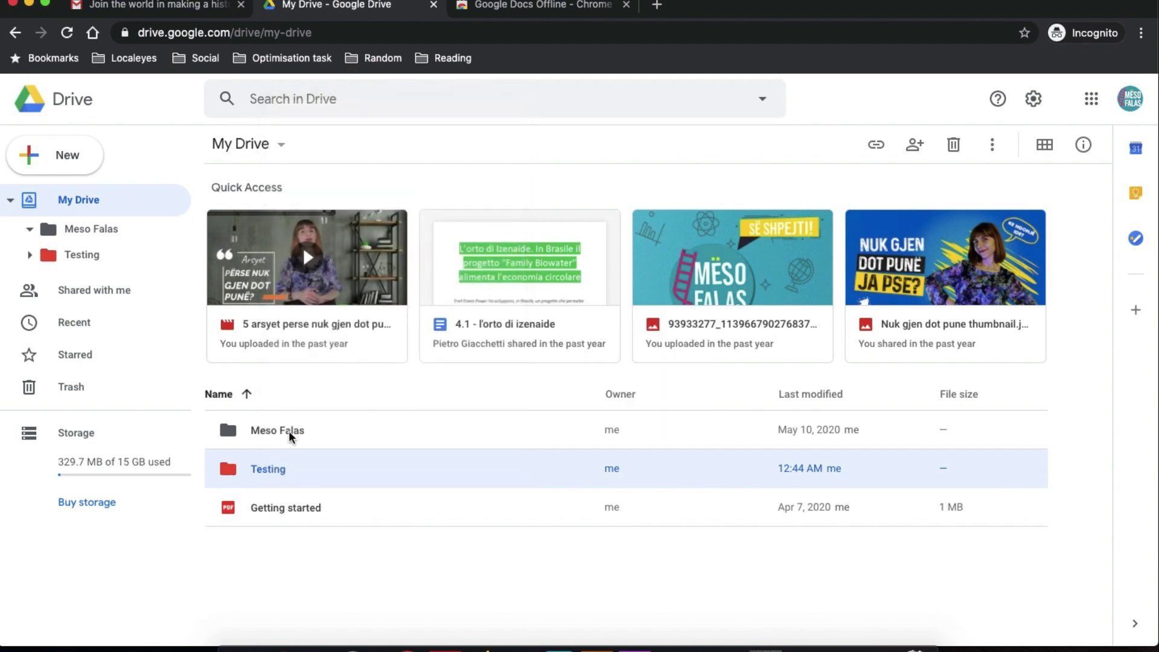
Search within Testing and open the empty folder, then bring up New's Google Docs options.
right_click(277, 471)
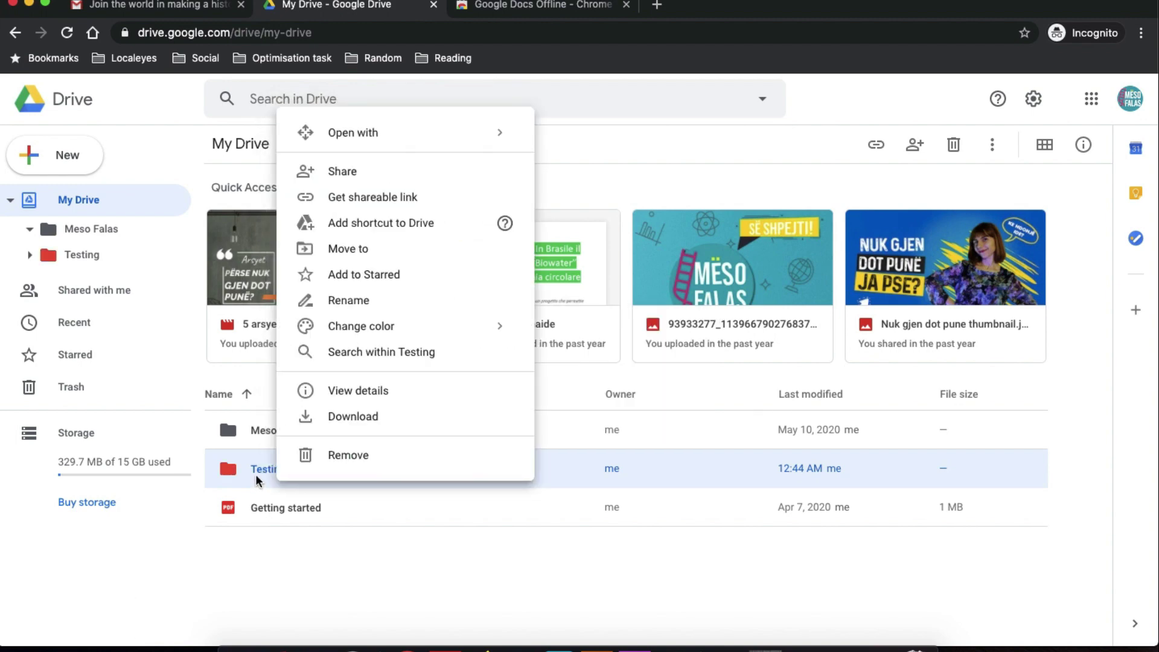
click(401, 354)
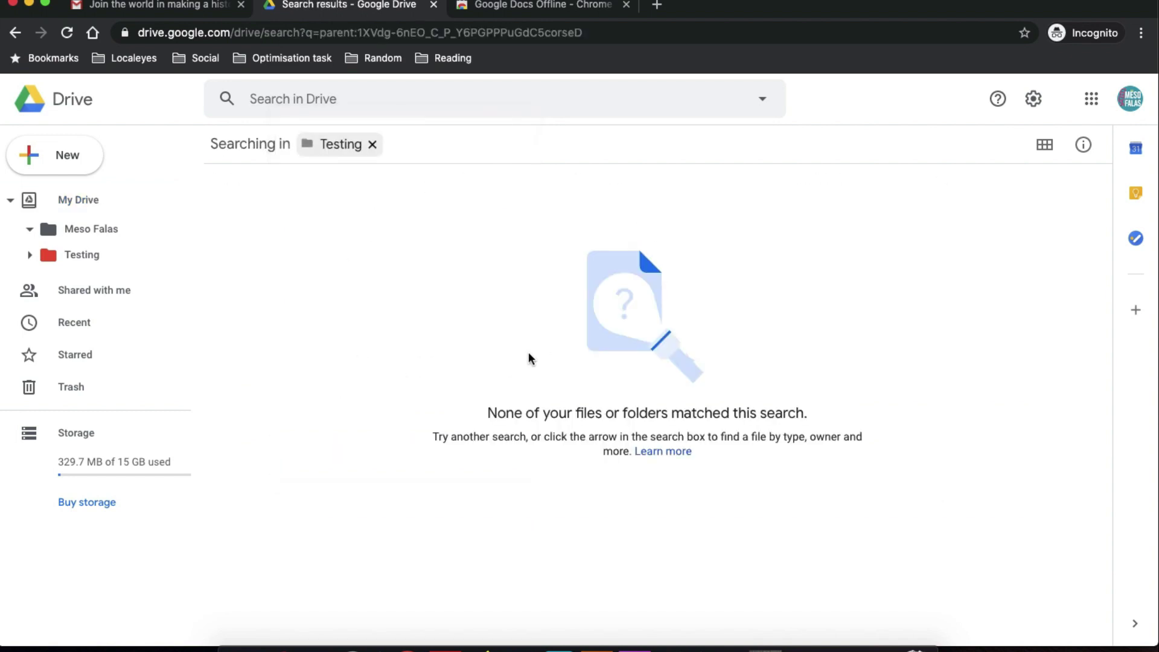
click(110, 254)
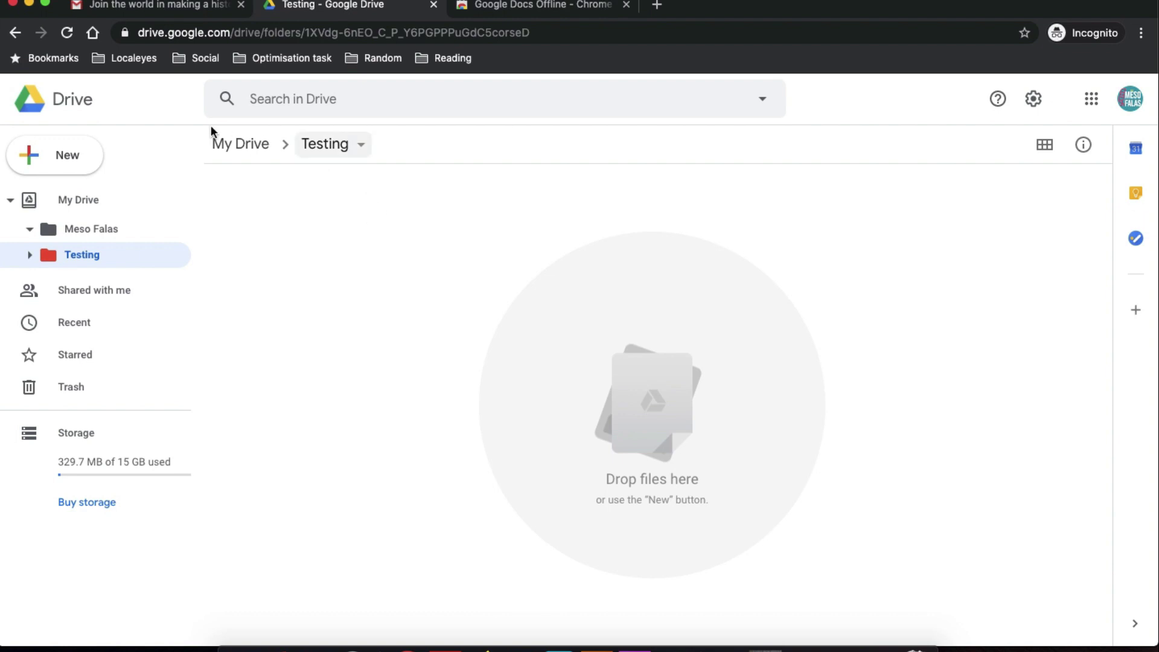
right_click(86, 255)
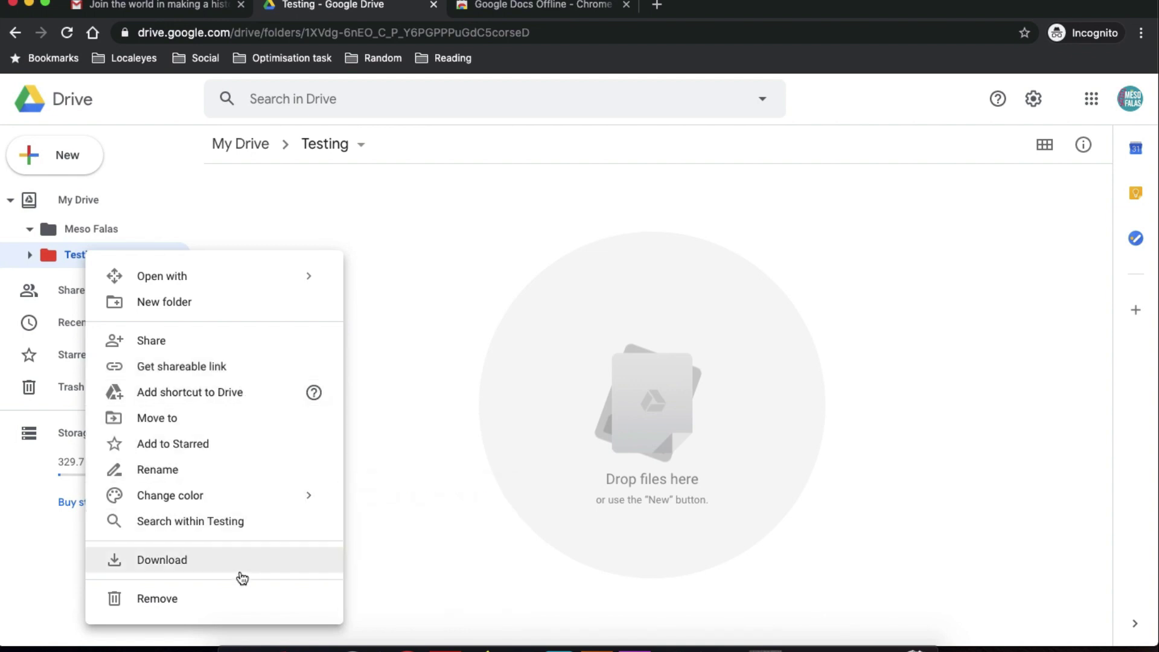
click(111, 178)
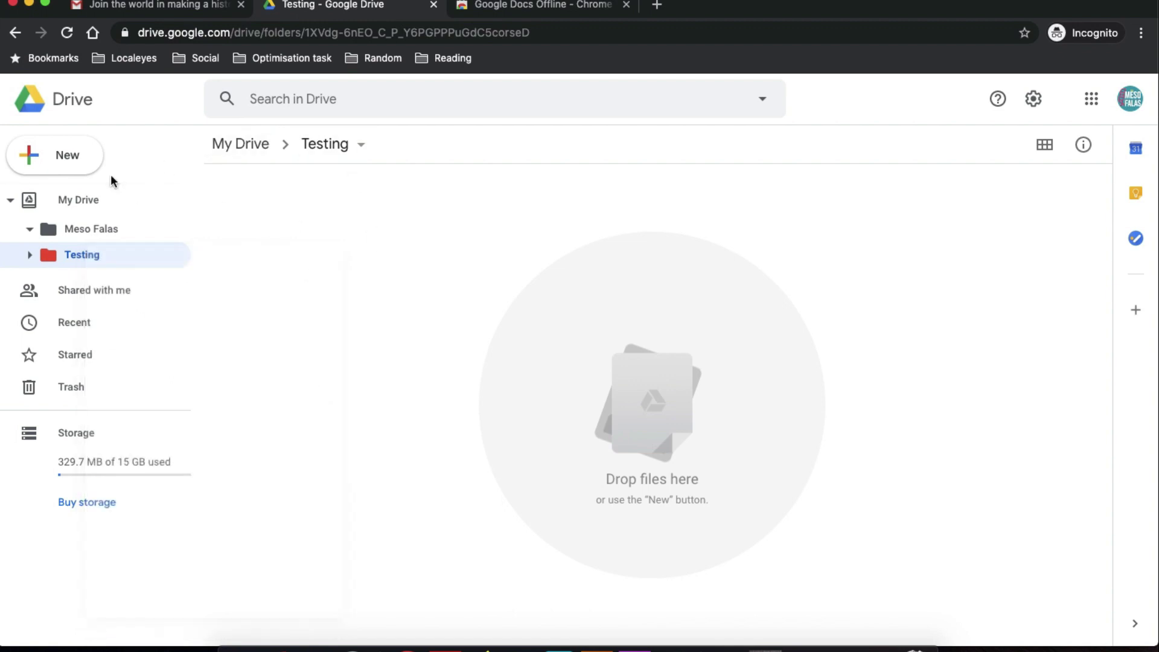
click(90, 168)
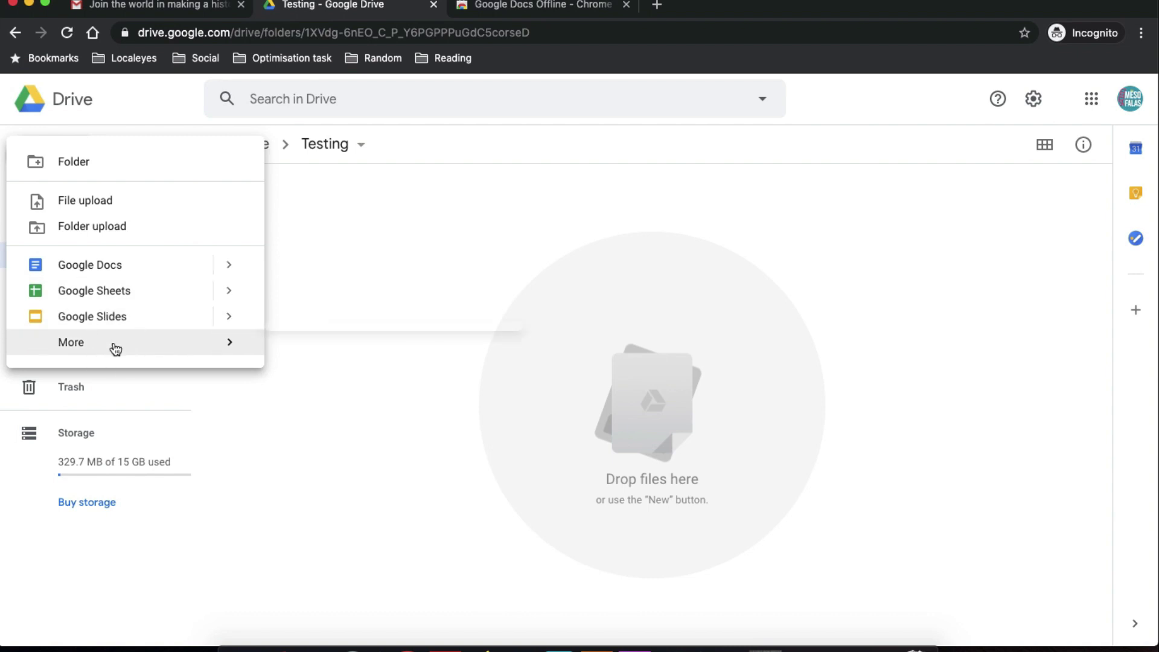
mouse_move(161, 352)
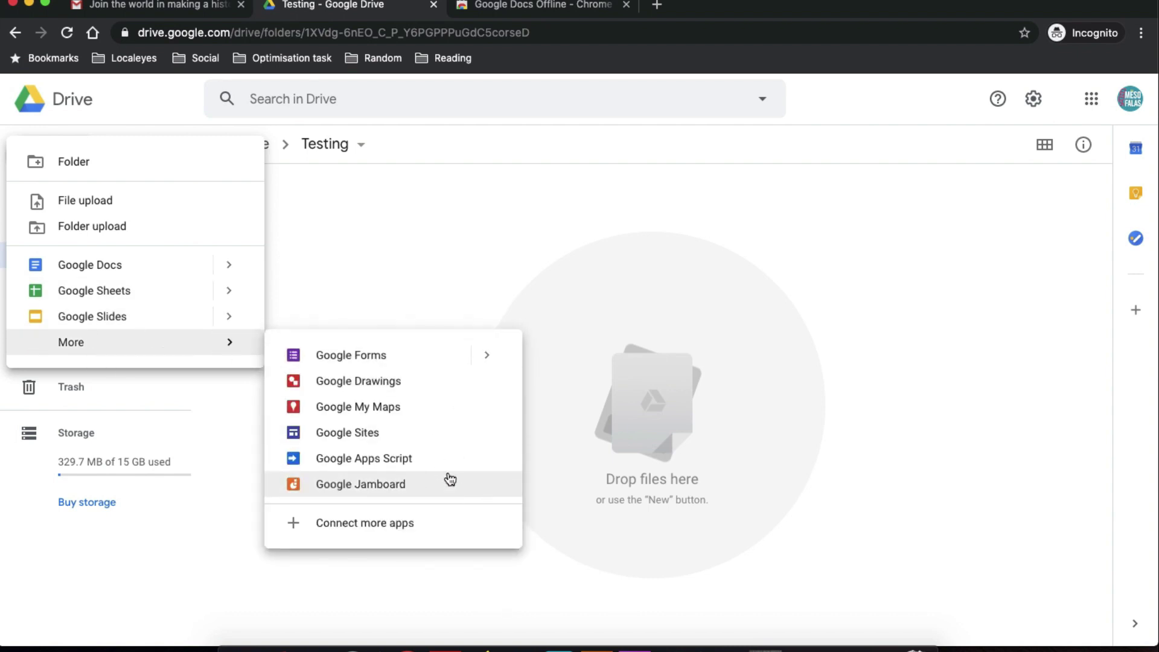
Create a blank Google Doc in Testing, keeping its comment notifications set to All.
click(87, 268)
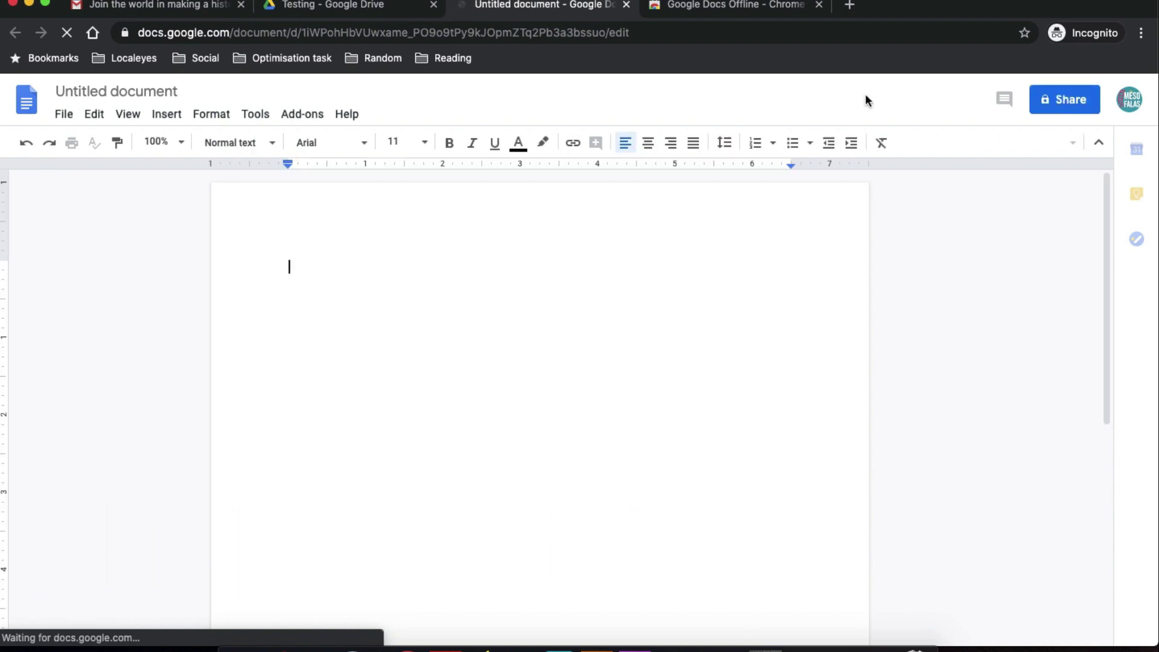
click(1004, 99)
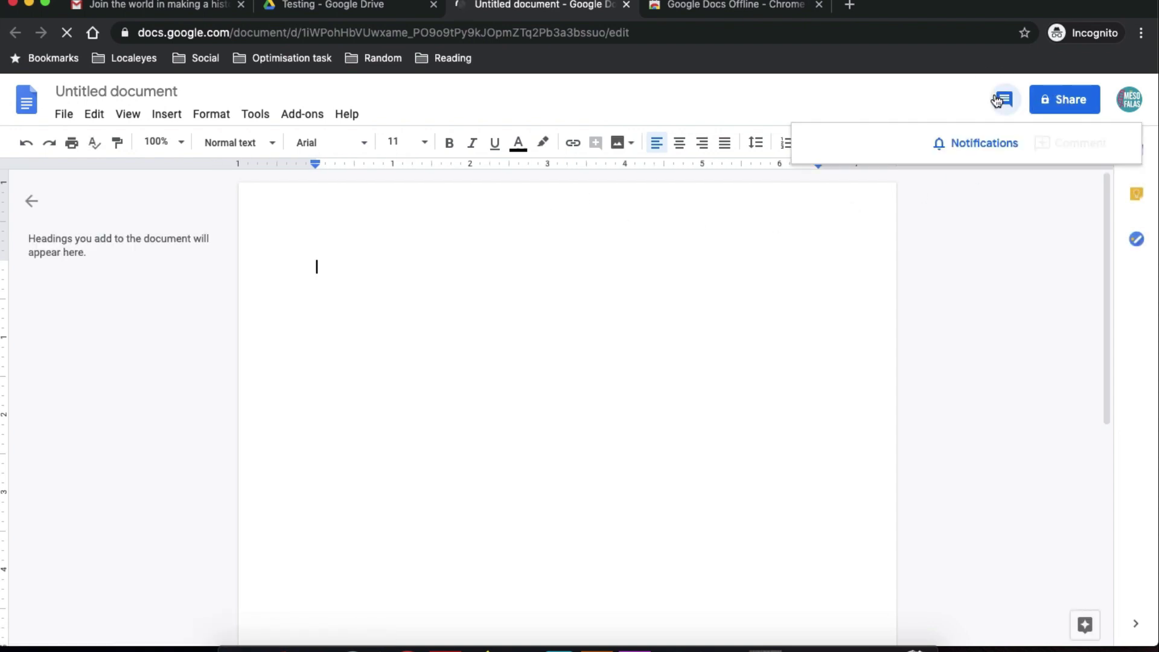
click(986, 143)
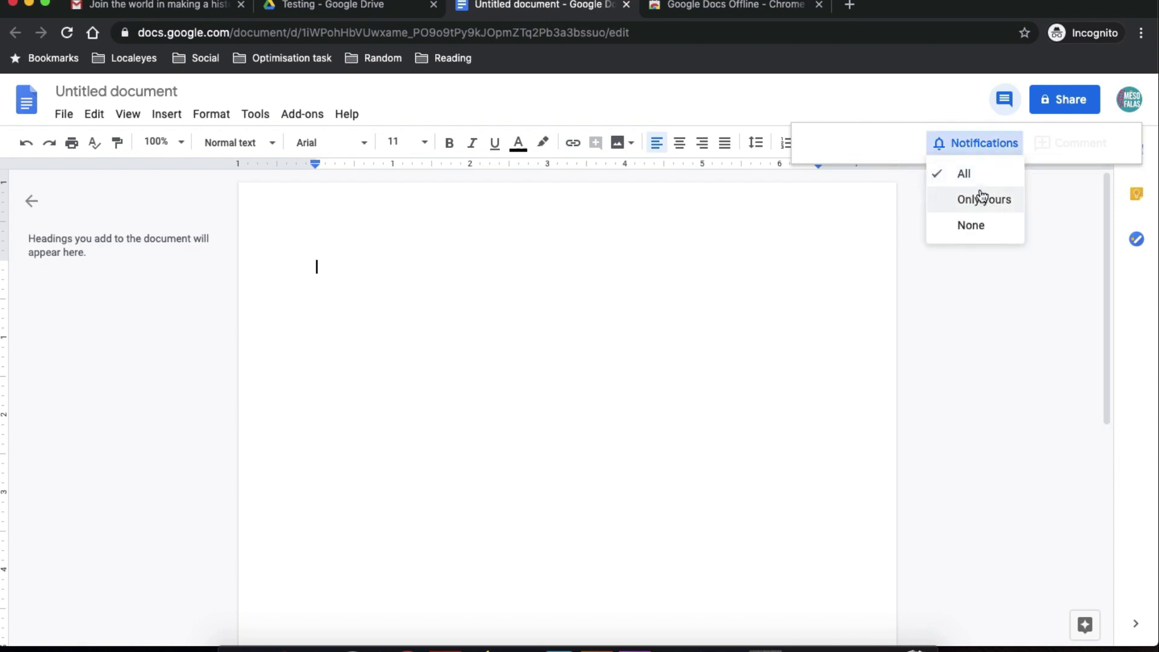
click(972, 175)
click(1031, 181)
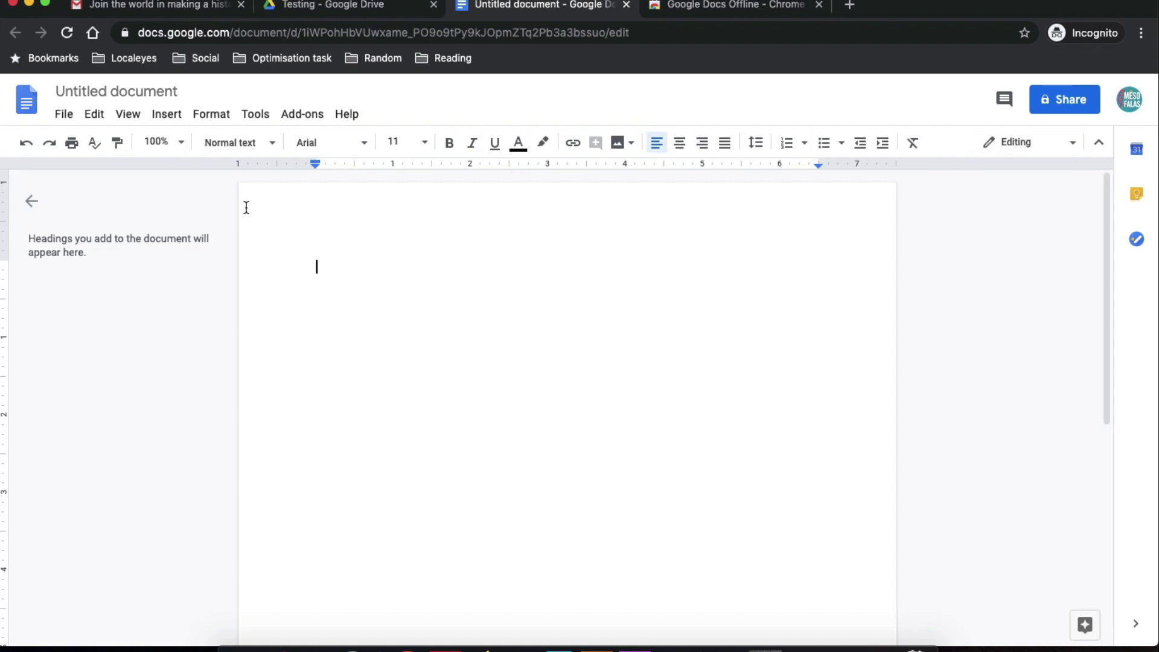
Look through the File menu without downloading, then start sharing the untitled document.
click(72, 115)
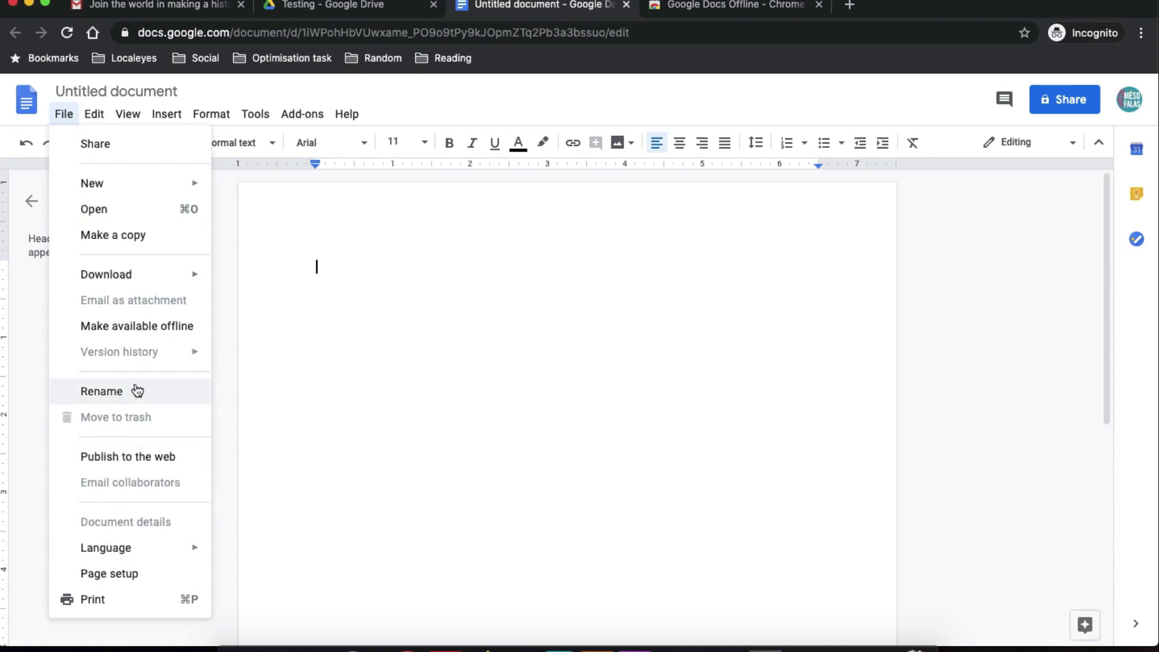
mouse_move(147, 280)
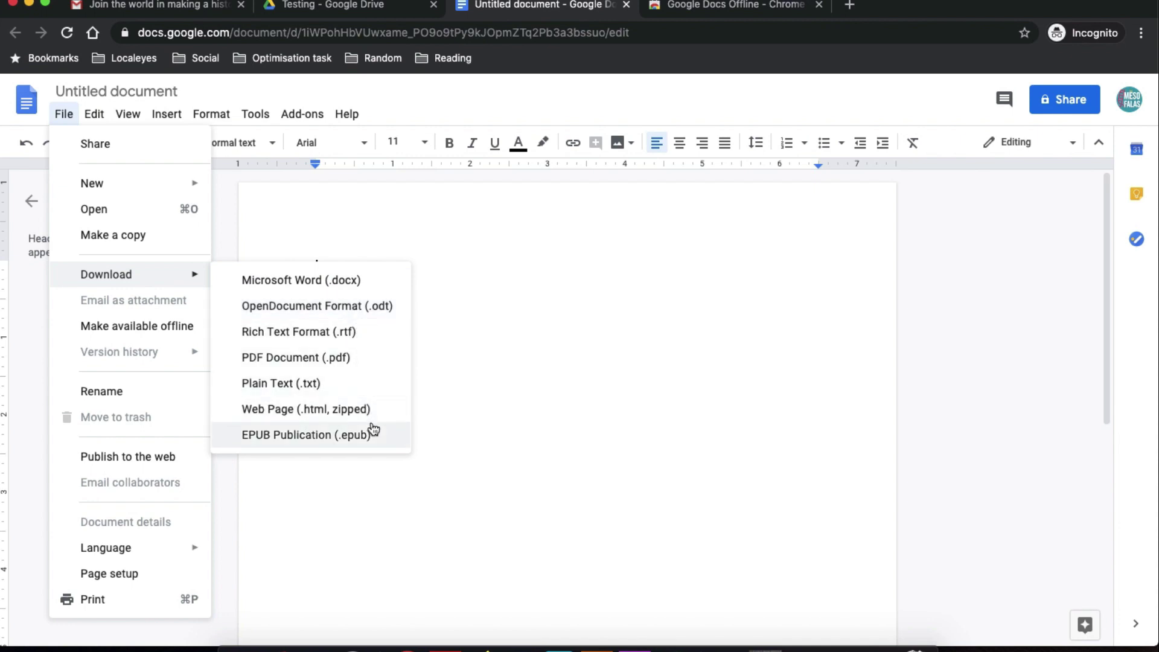
click(579, 411)
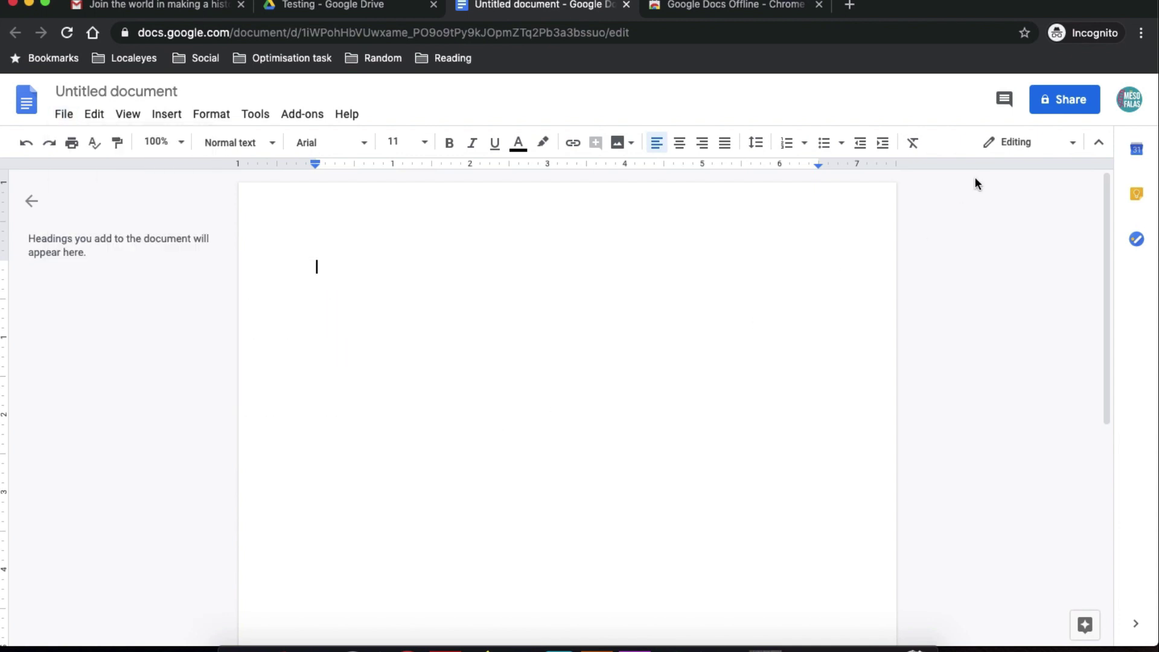
click(1062, 100)
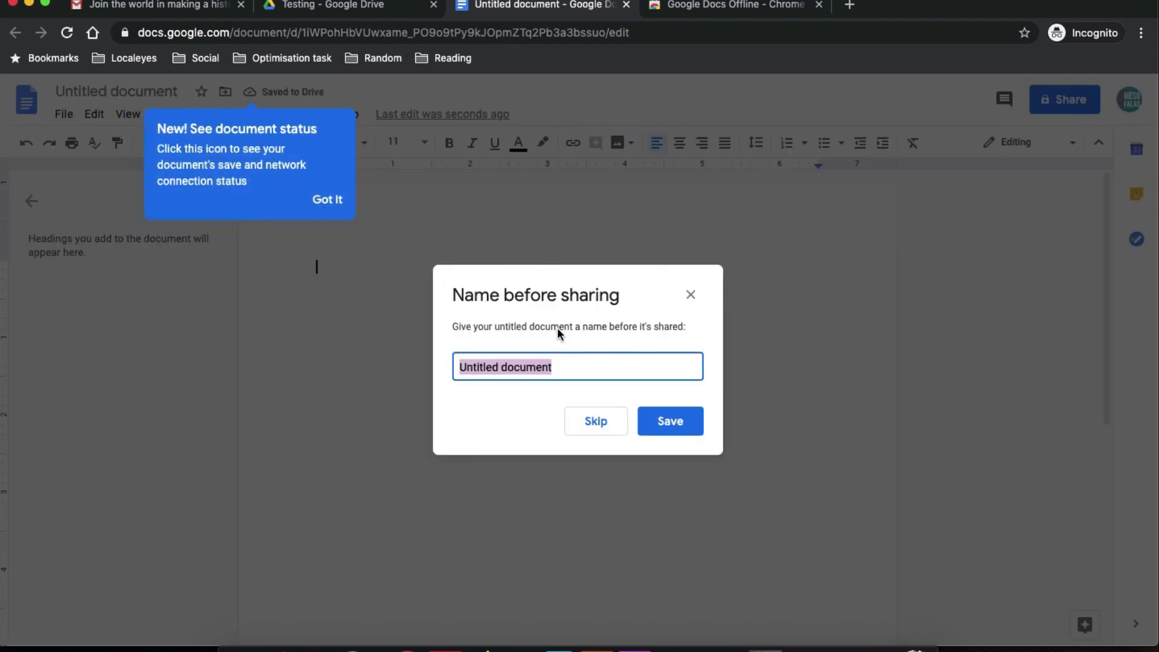
Save the document's name as 'Test' and view the suggested people to share with.
text(Test)
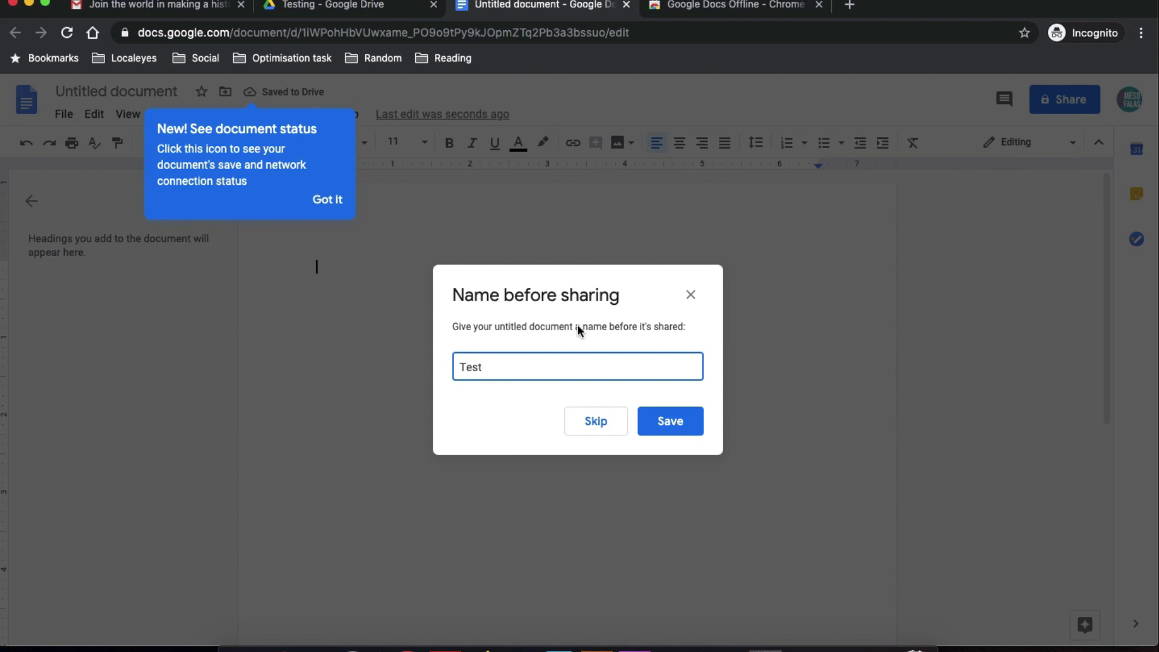
click(663, 420)
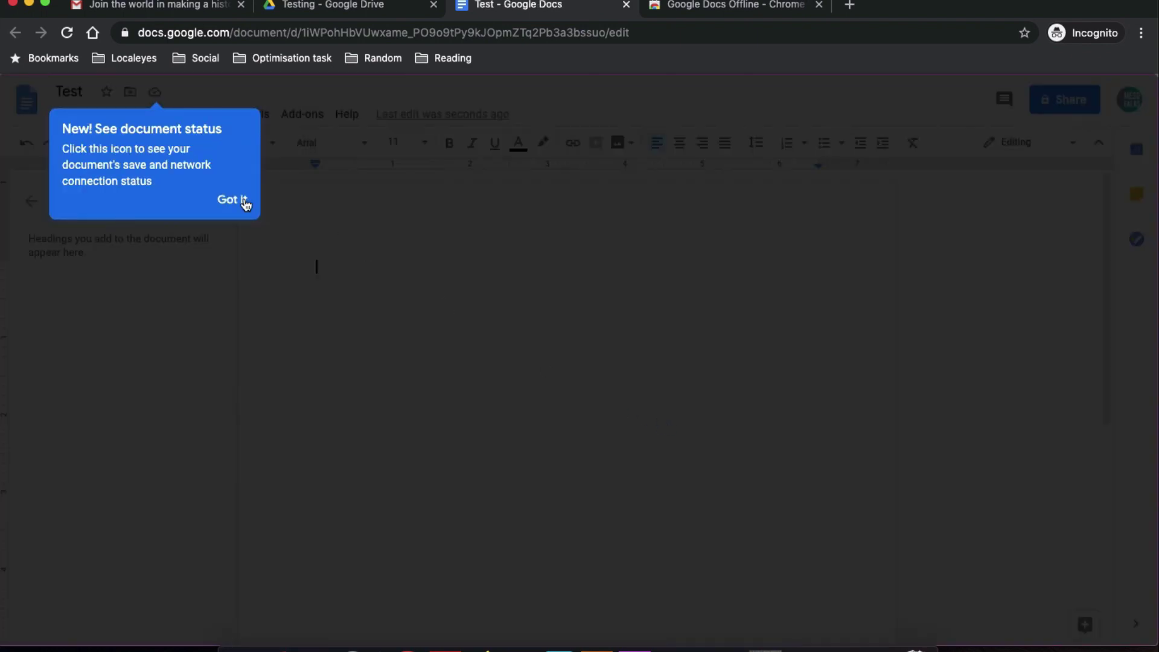
click(245, 201)
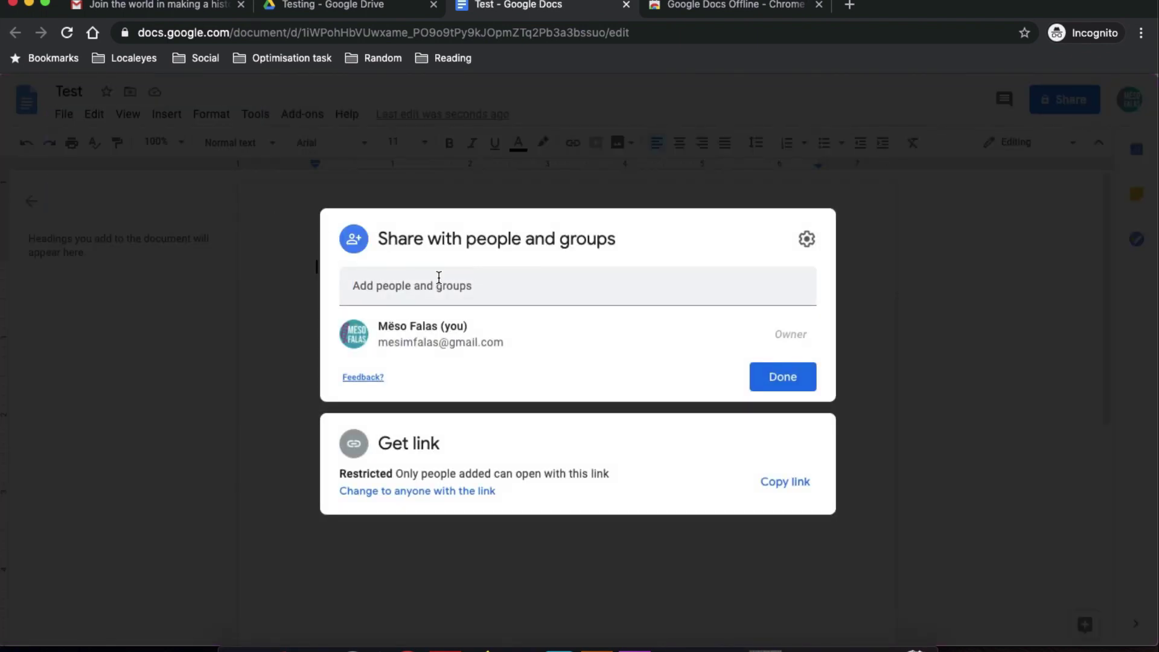
click(439, 280)
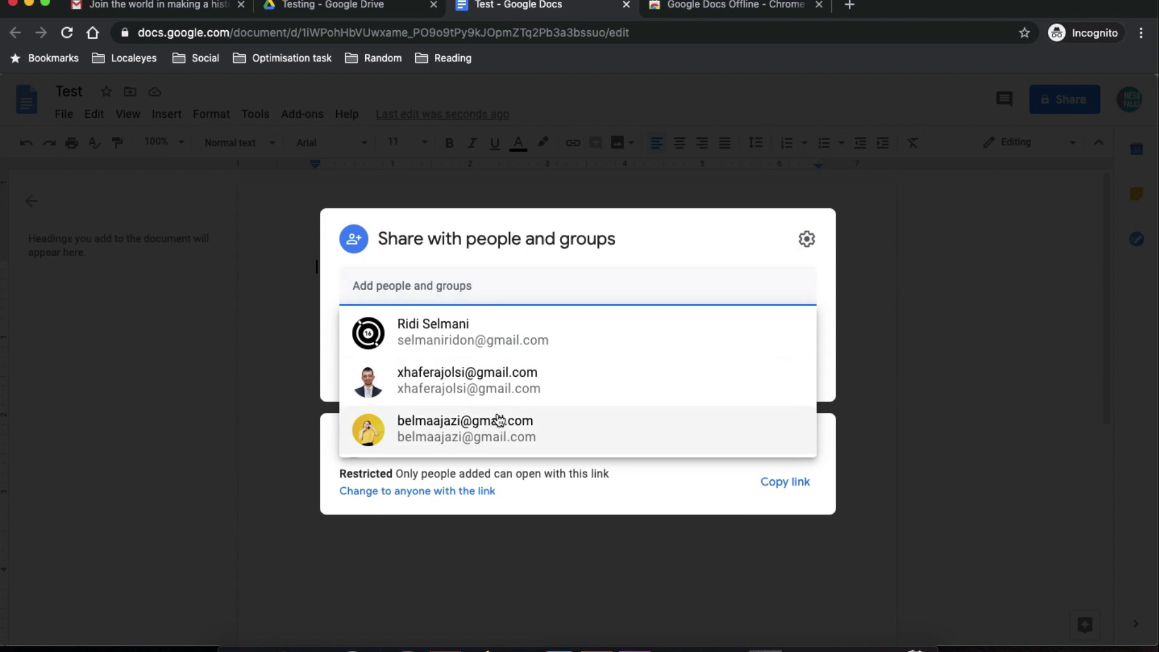
click(947, 307)
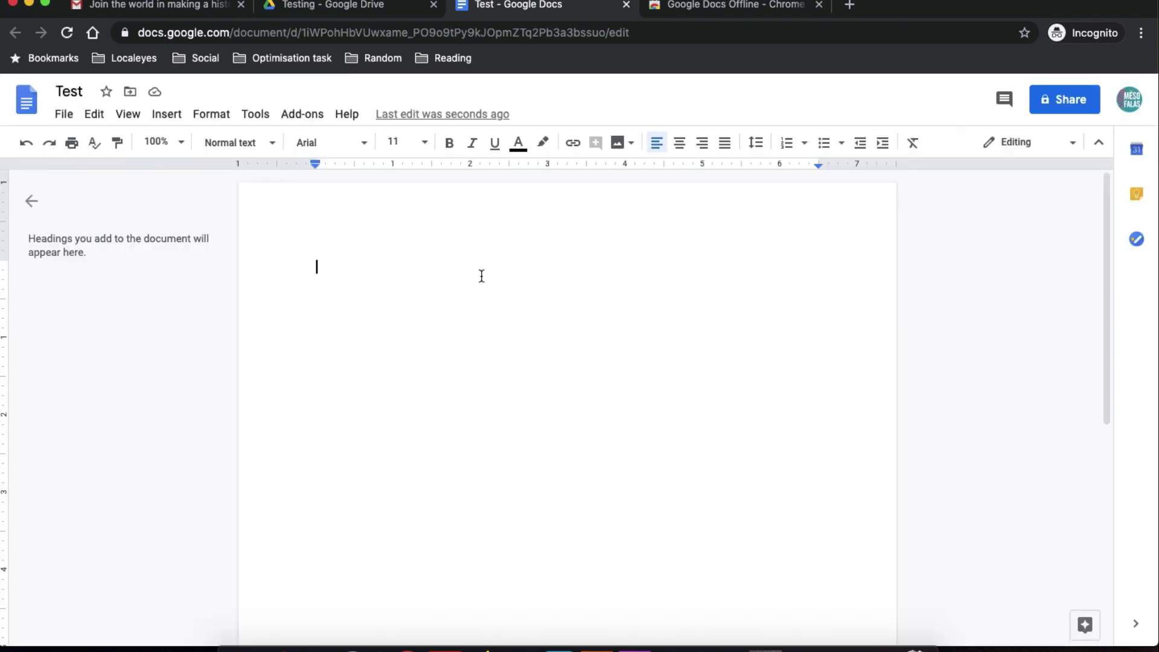
Copy the Test document's sharing link, then close it to return to Drive.
click(1075, 98)
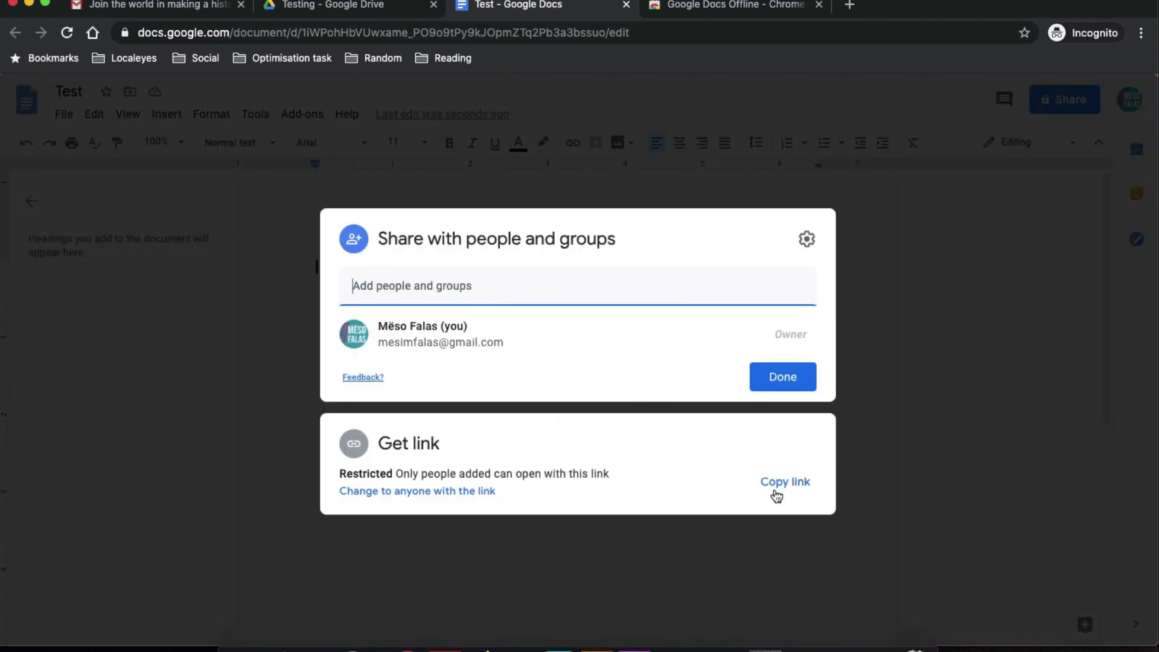
click(784, 483)
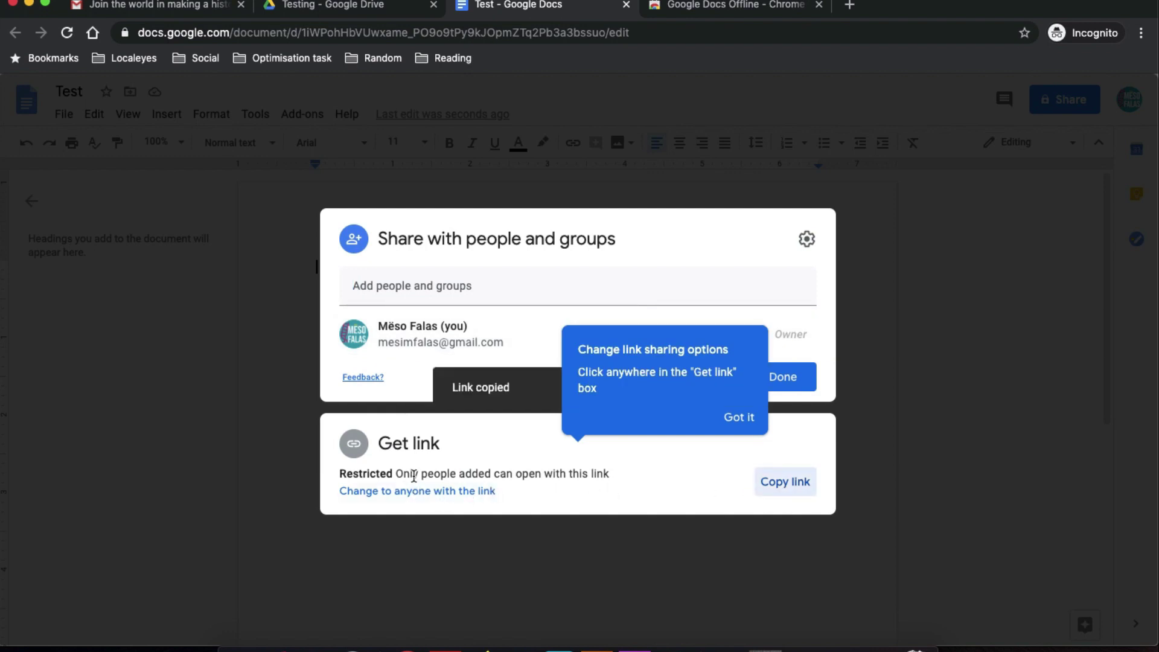
click(742, 418)
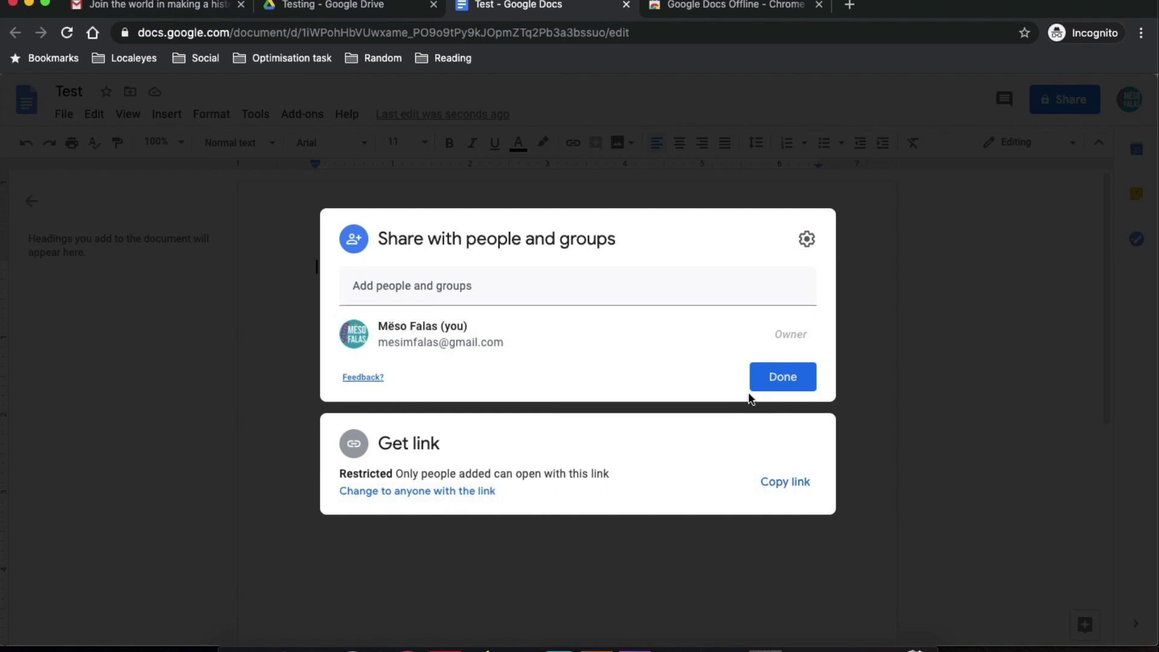
click(957, 276)
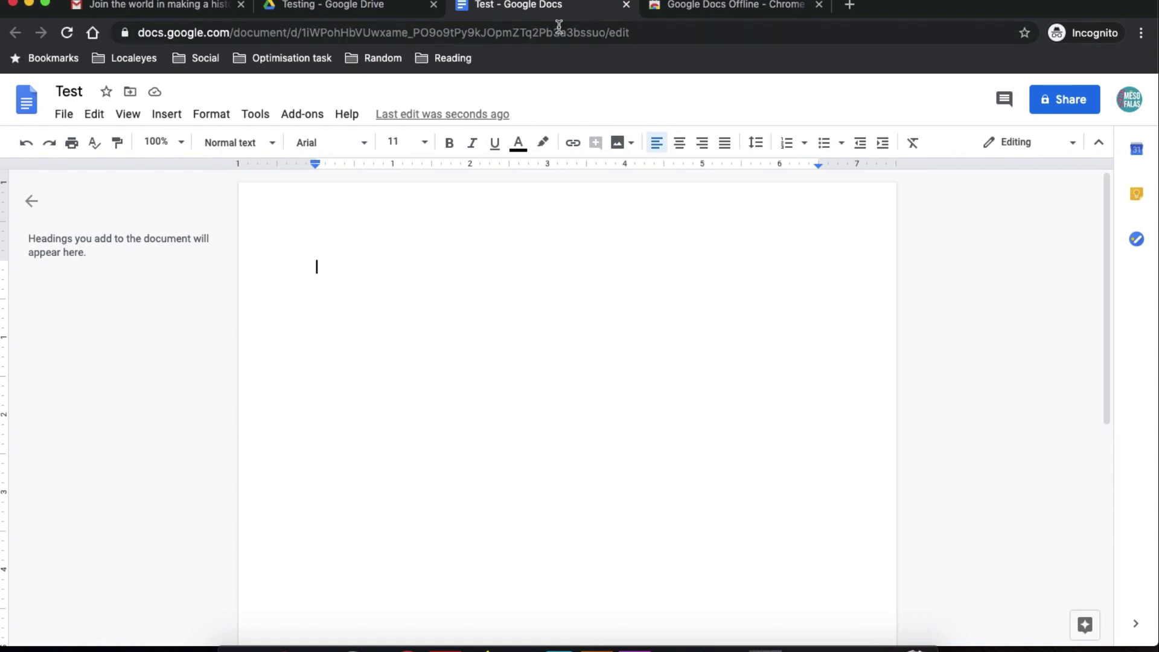
click(626, 5)
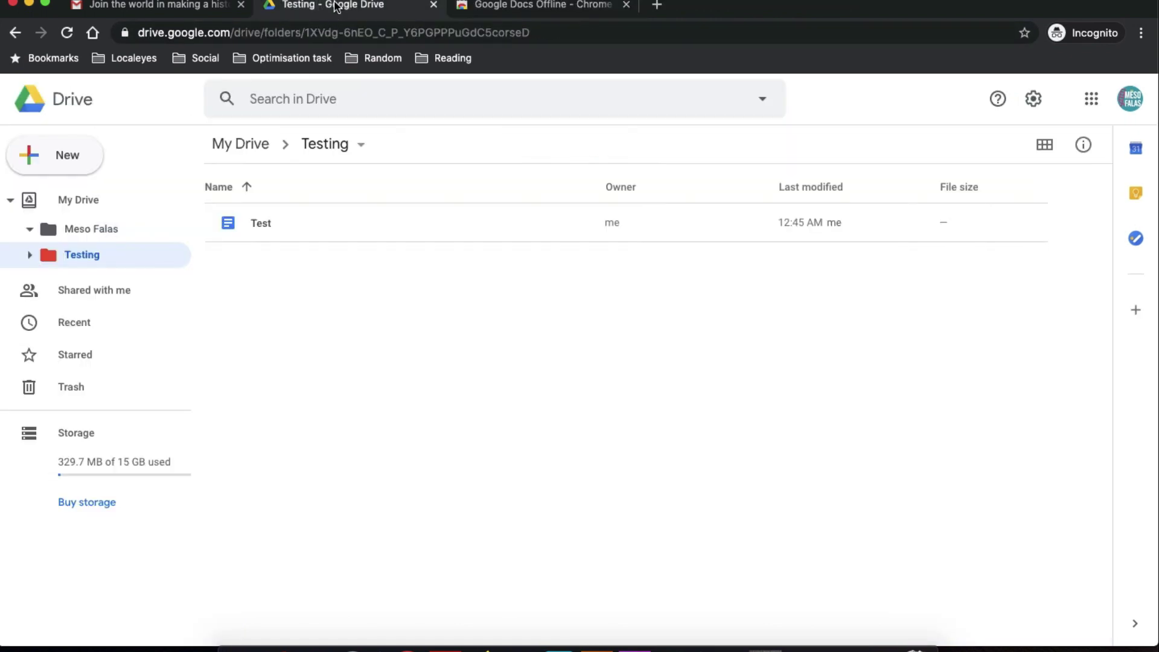
Create a new blank Google Sheets spreadsheet and look through its File menu.
click(62, 159)
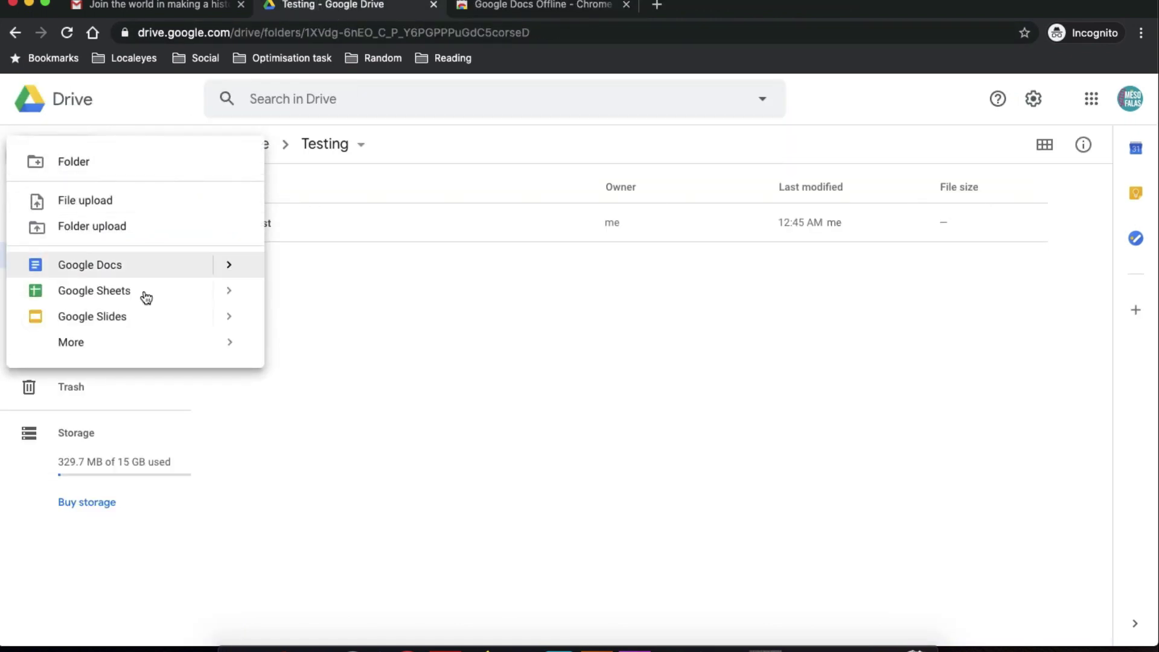
click(147, 296)
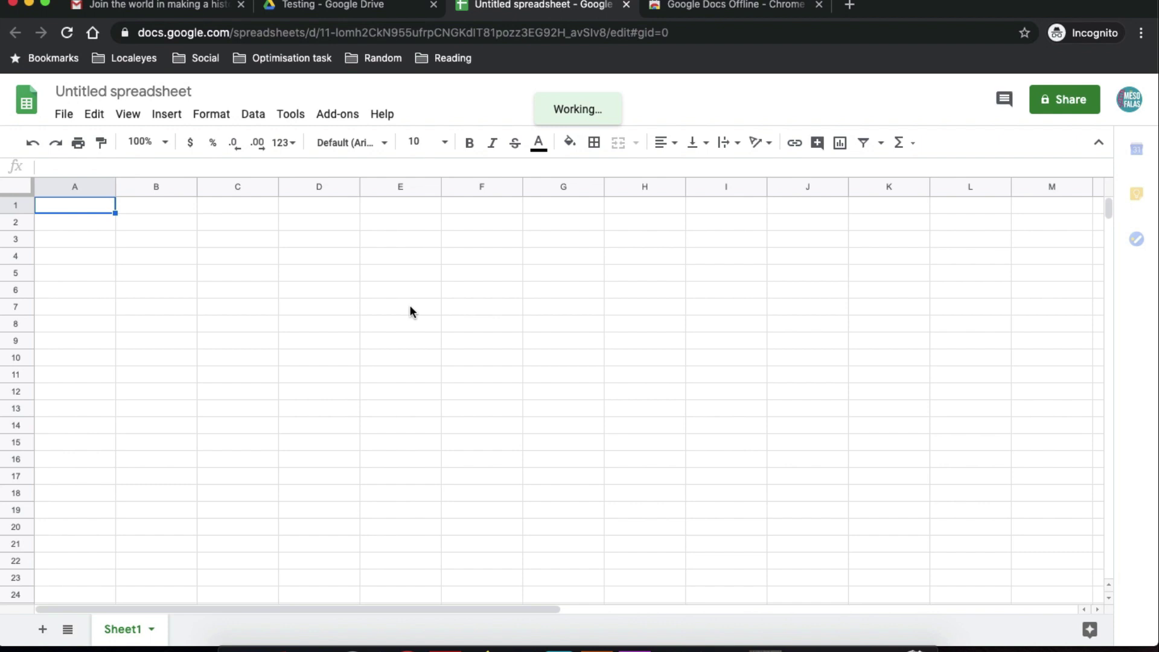
click(64, 114)
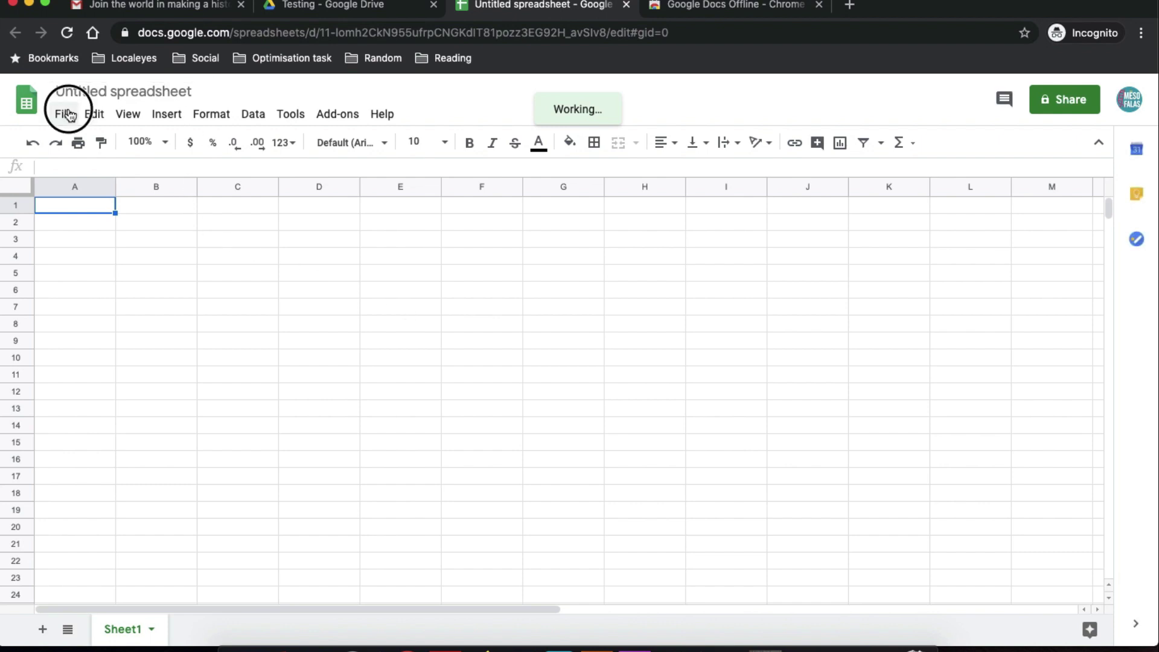
mouse_move(93, 300)
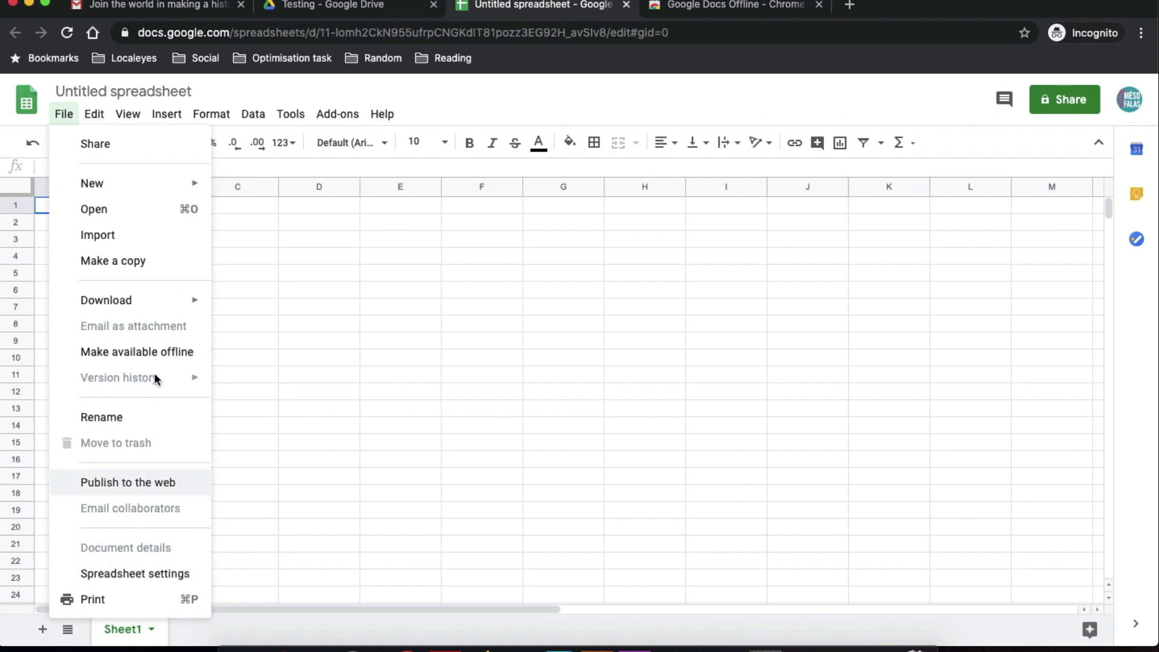
mouse_move(153, 183)
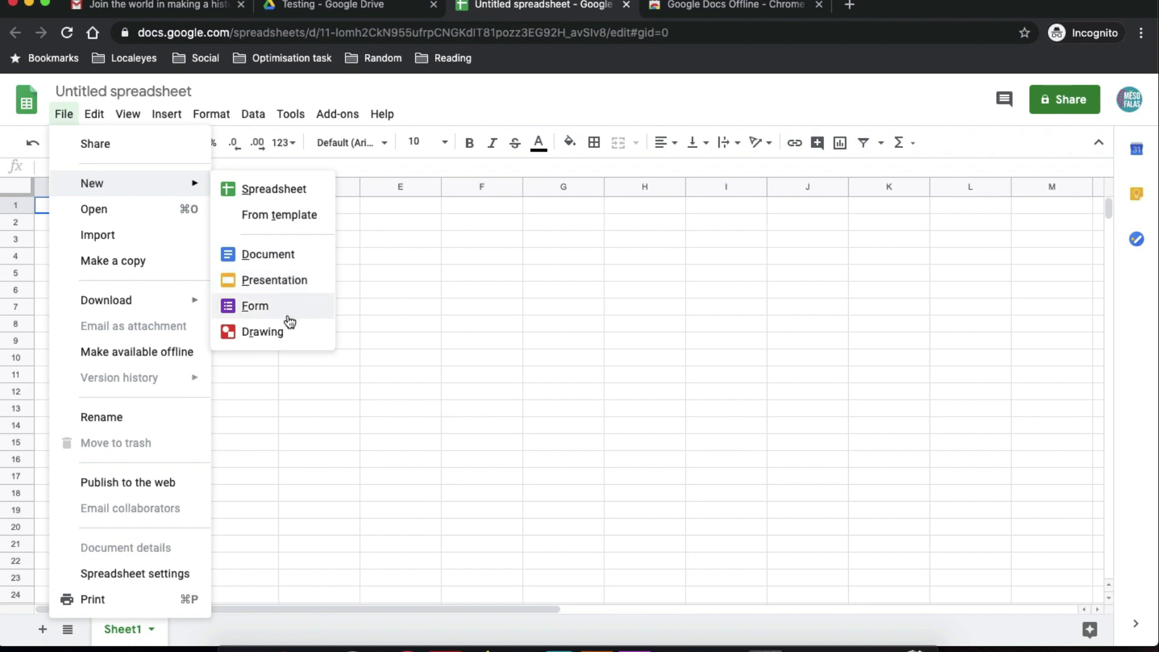
click(417, 309)
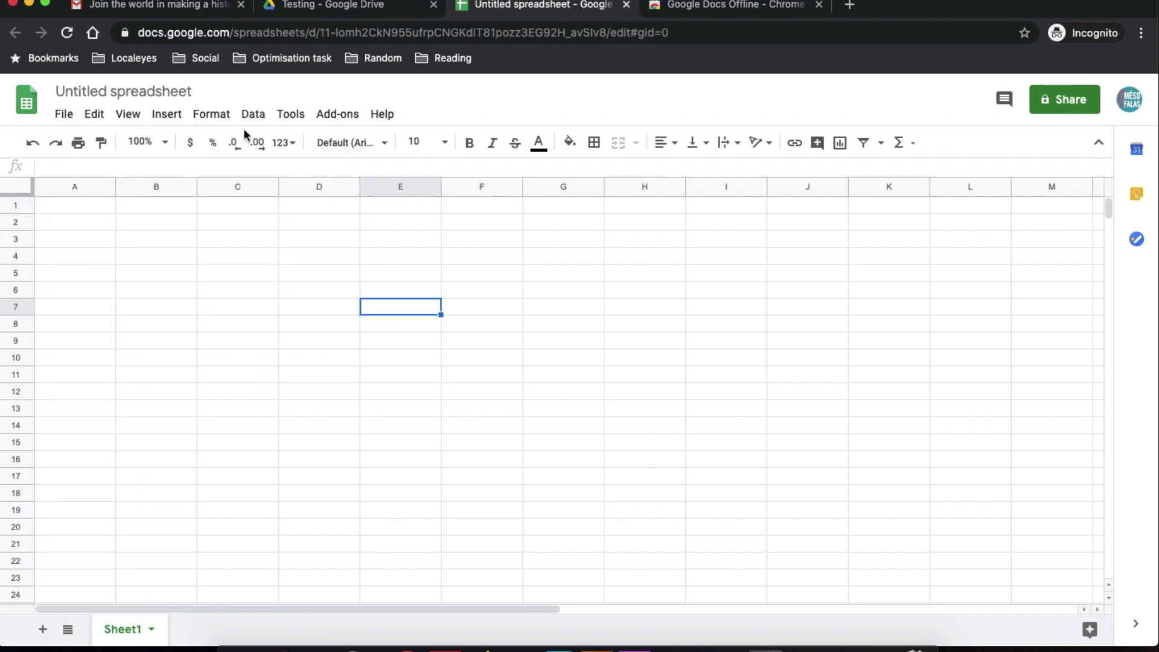
Title the spreadsheet 'test' and close it to return to Drive.
click(165, 114)
click(171, 91)
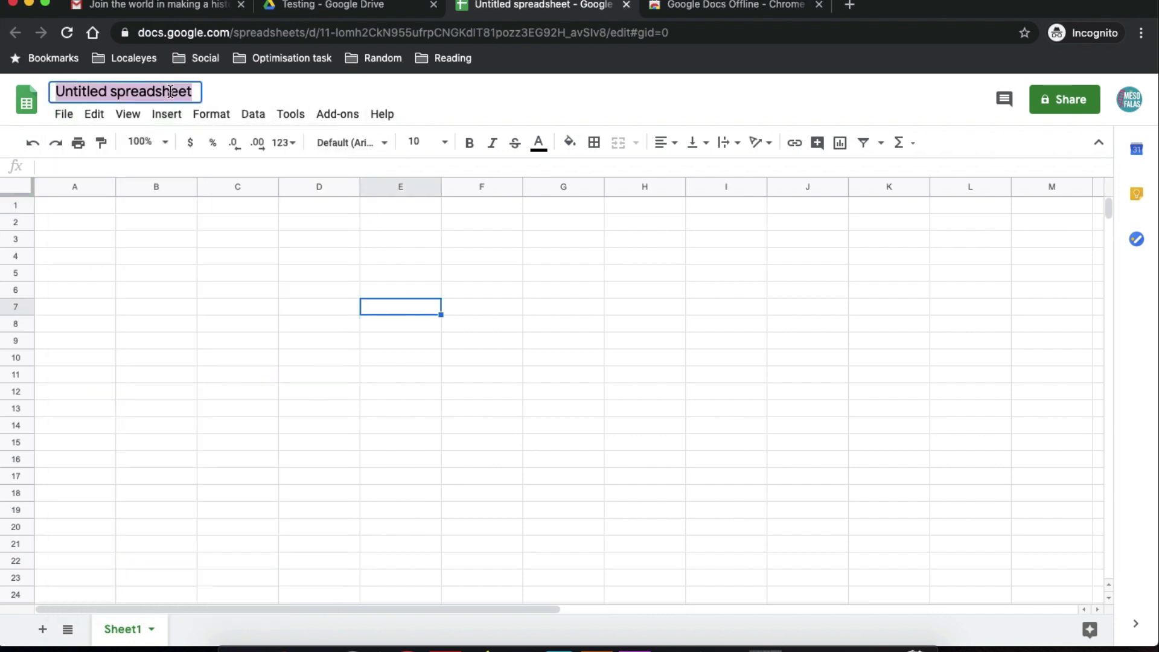
text(test)
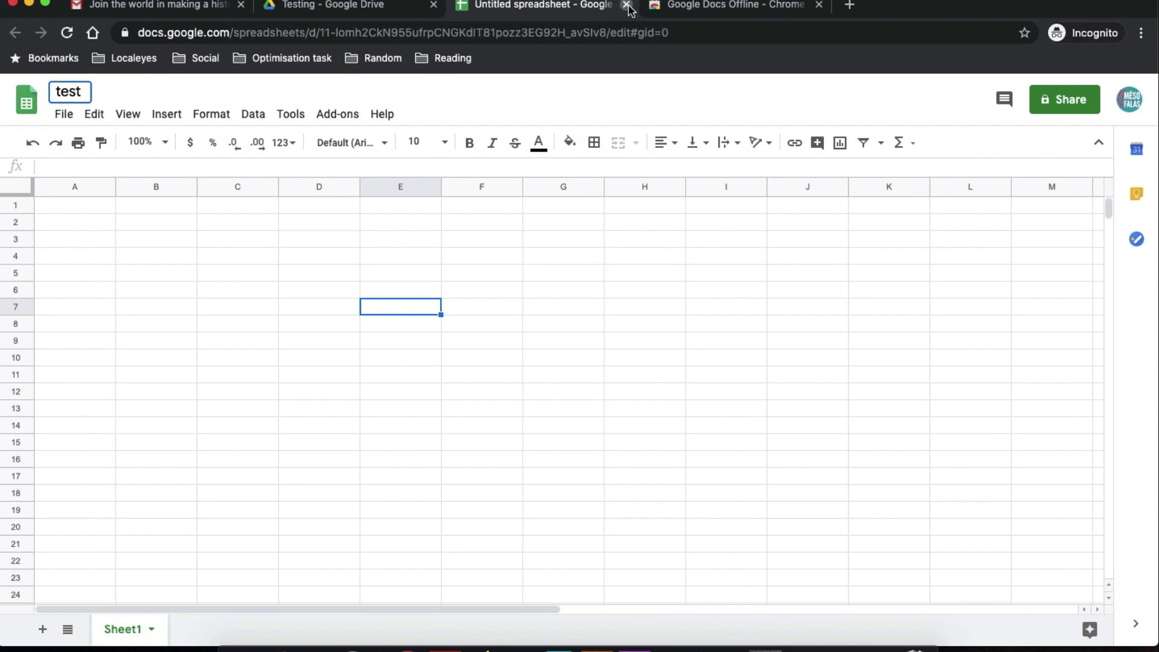
click(627, 5)
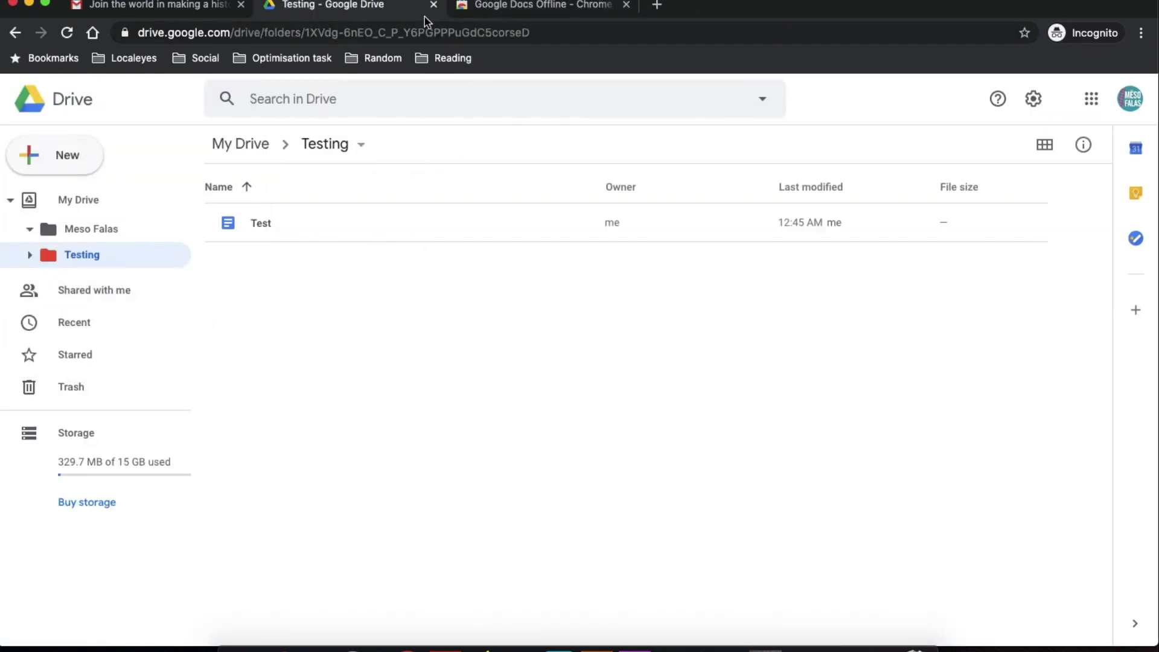
Create a blank Google Slides presentation from the Testing folder and close the Docs Offline tab.
click(43, 258)
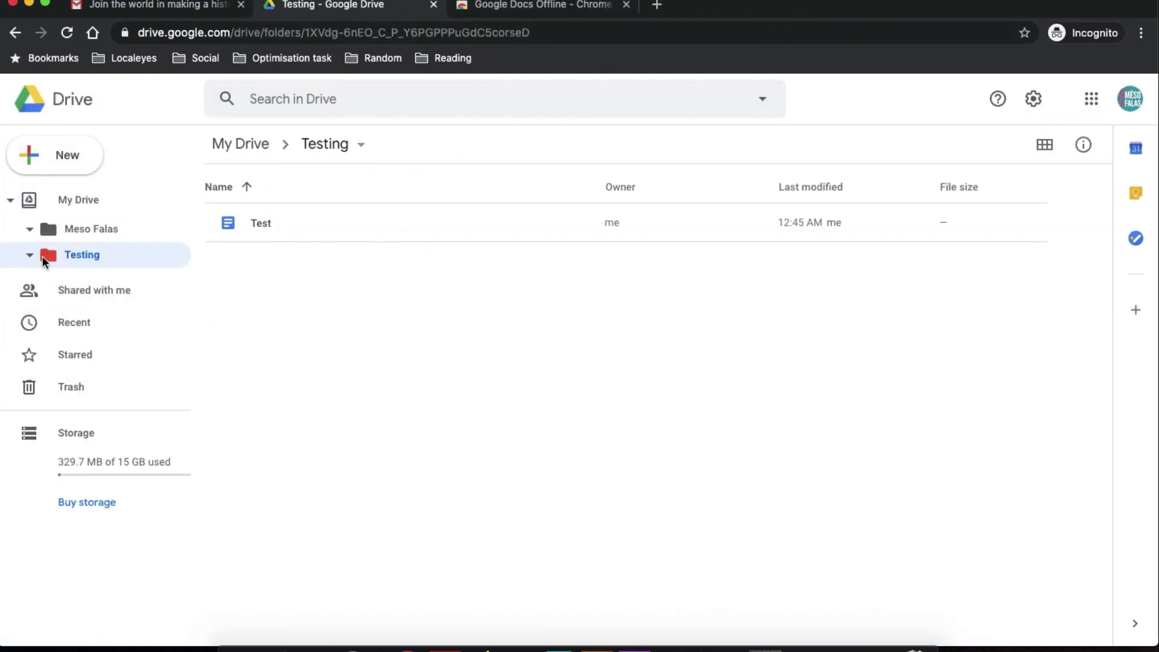
click(27, 154)
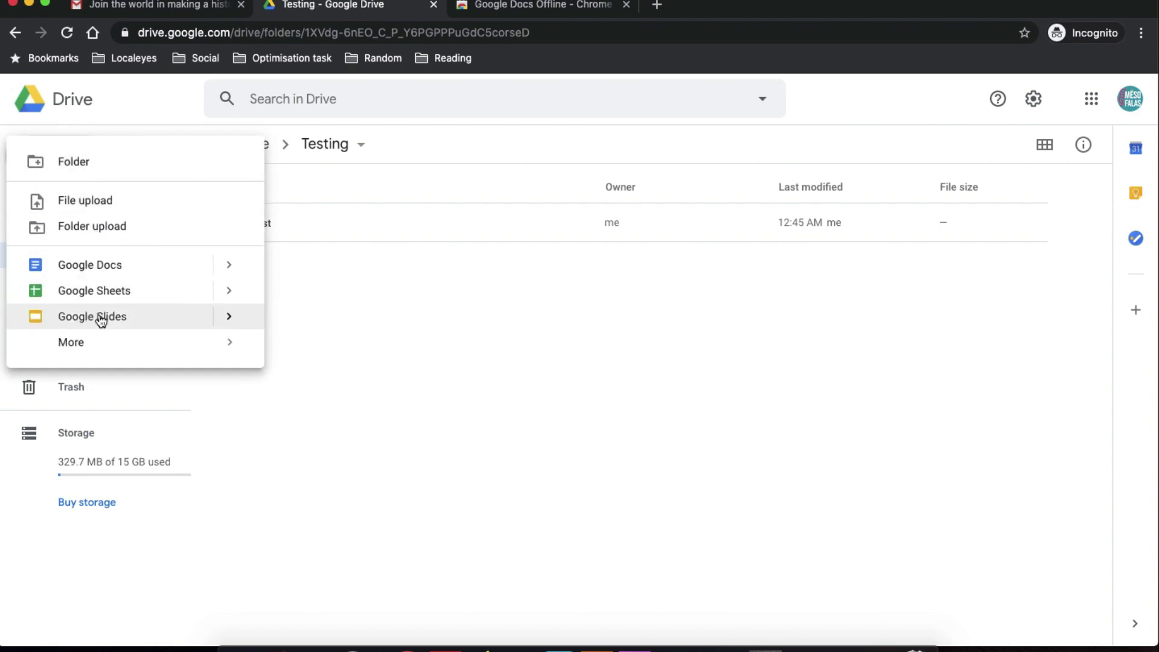
click(99, 316)
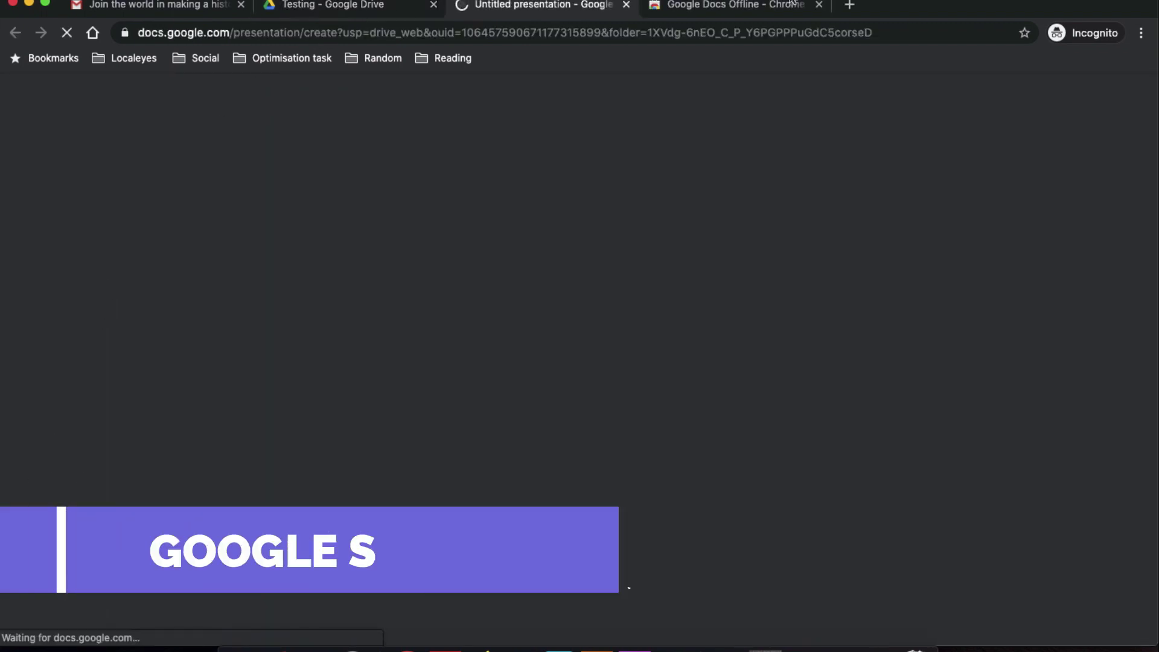
click(819, 5)
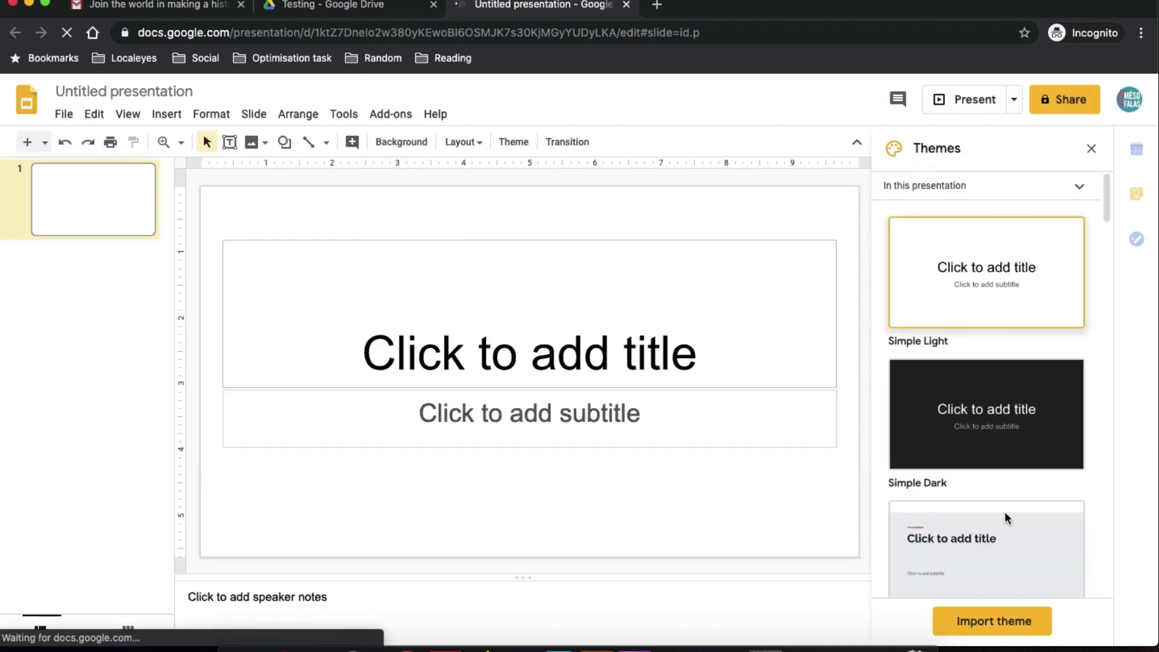
scroll(1097, 207, down, 8)
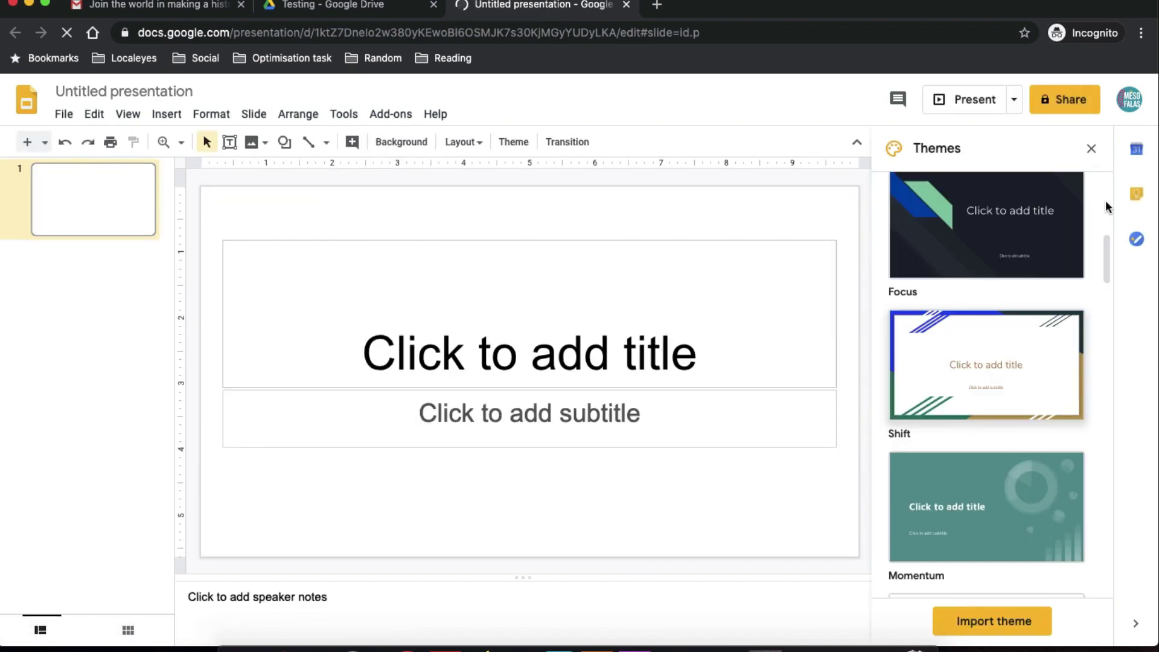